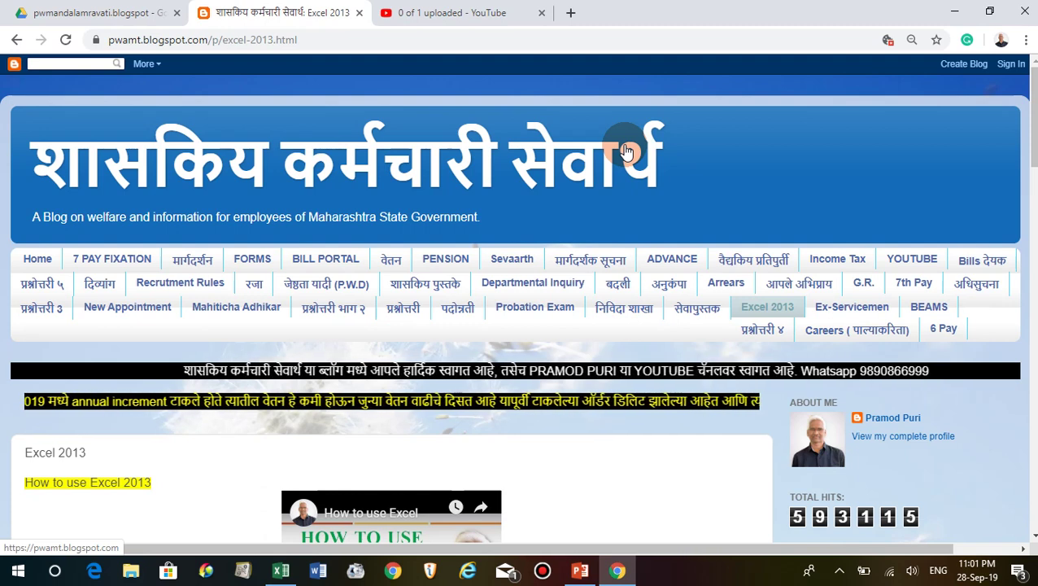
Step: Open the blog's Excel 2013 page in Chrome, then bring up Formula books.xlsx in Excel
click(776, 312)
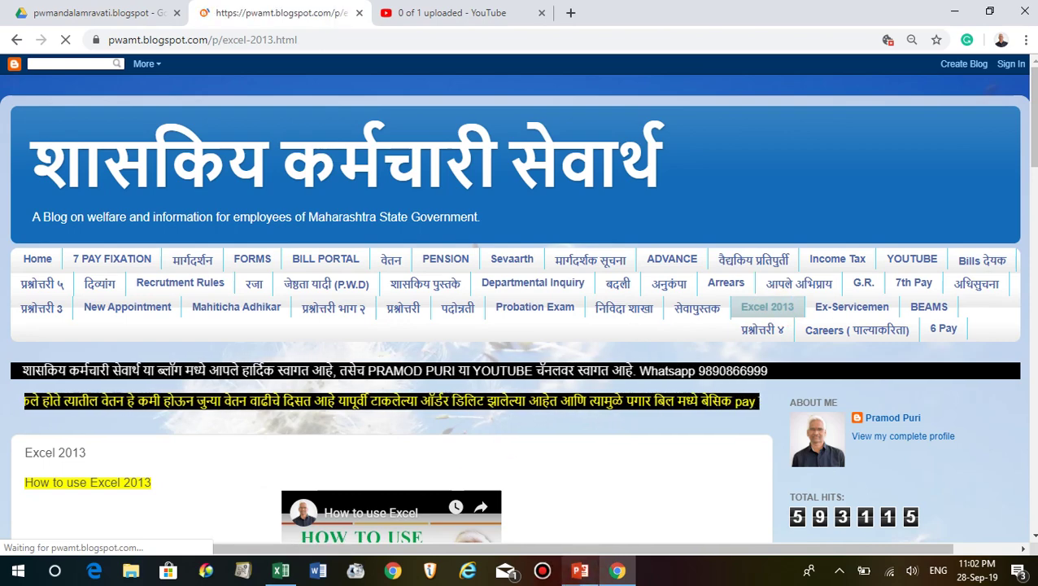
click(286, 571)
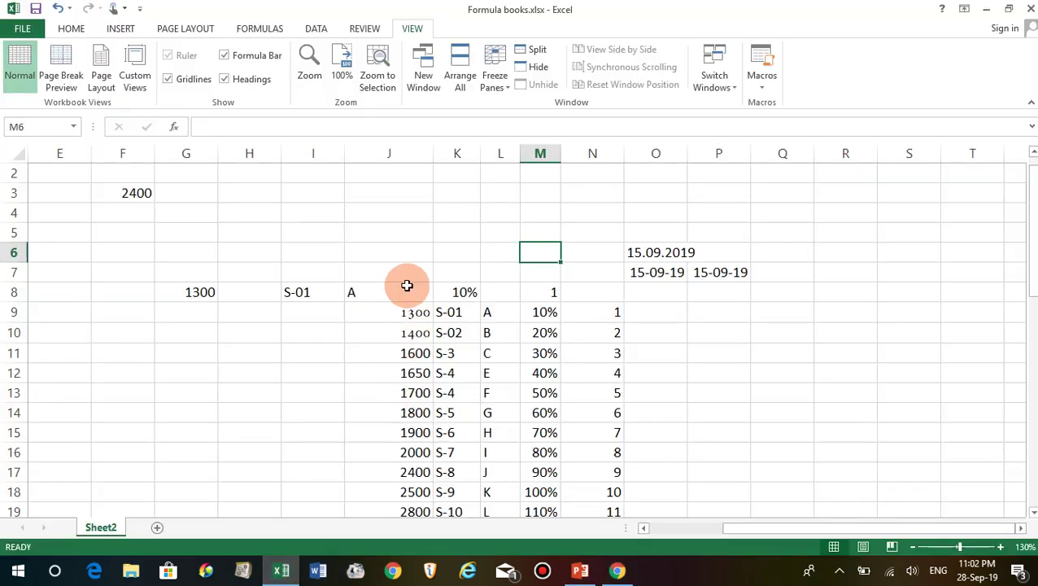
click(354, 214)
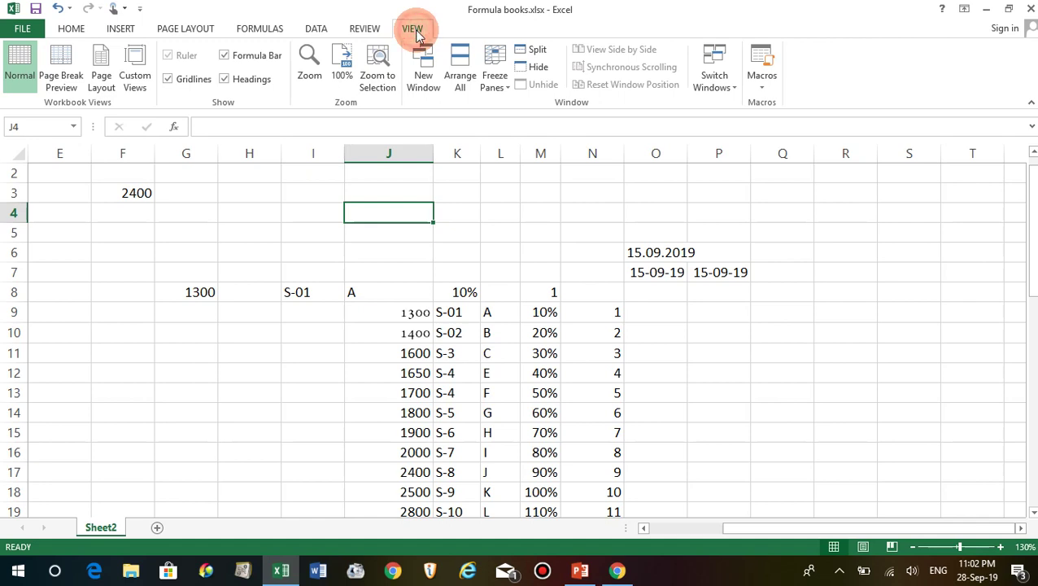
click(769, 84)
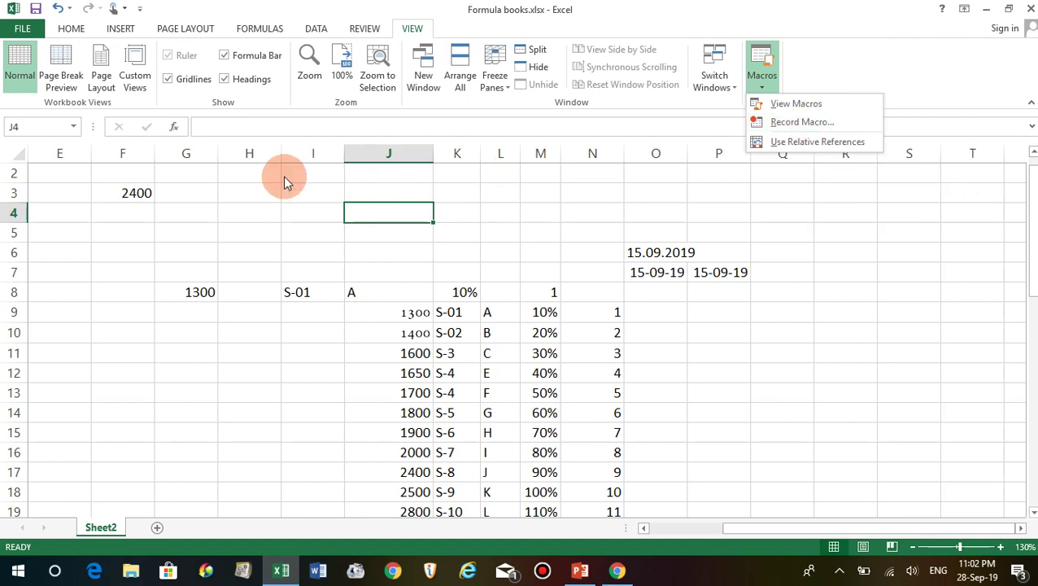
click(186, 291)
click(213, 292)
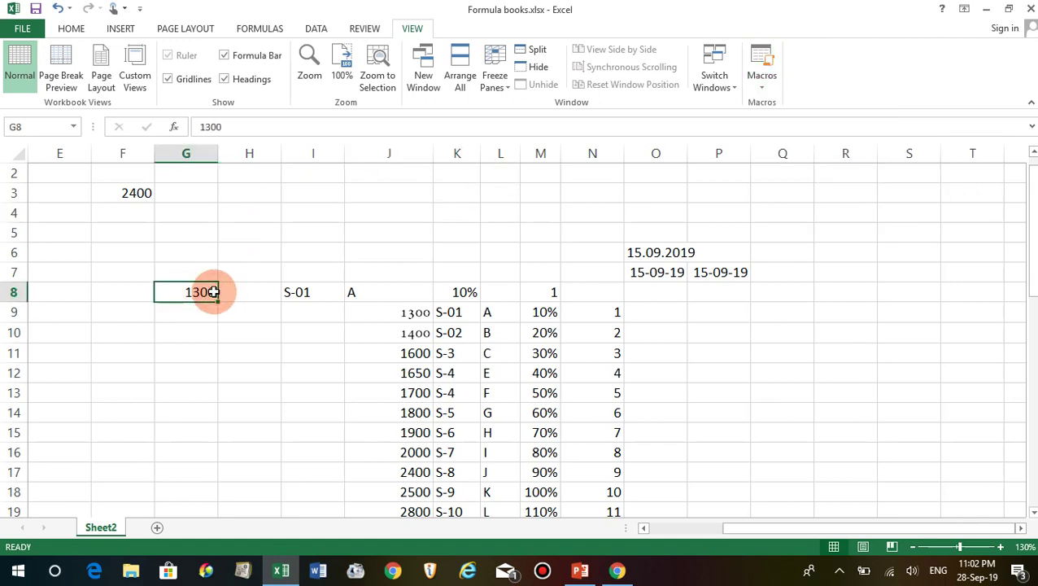
click(260, 293)
click(325, 293)
click(368, 291)
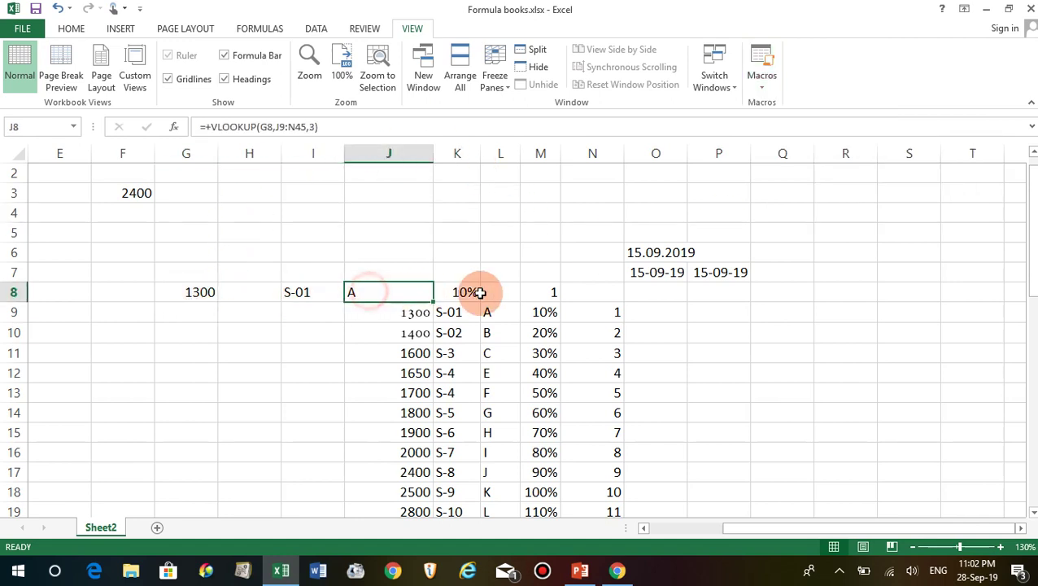
click(468, 291)
click(730, 340)
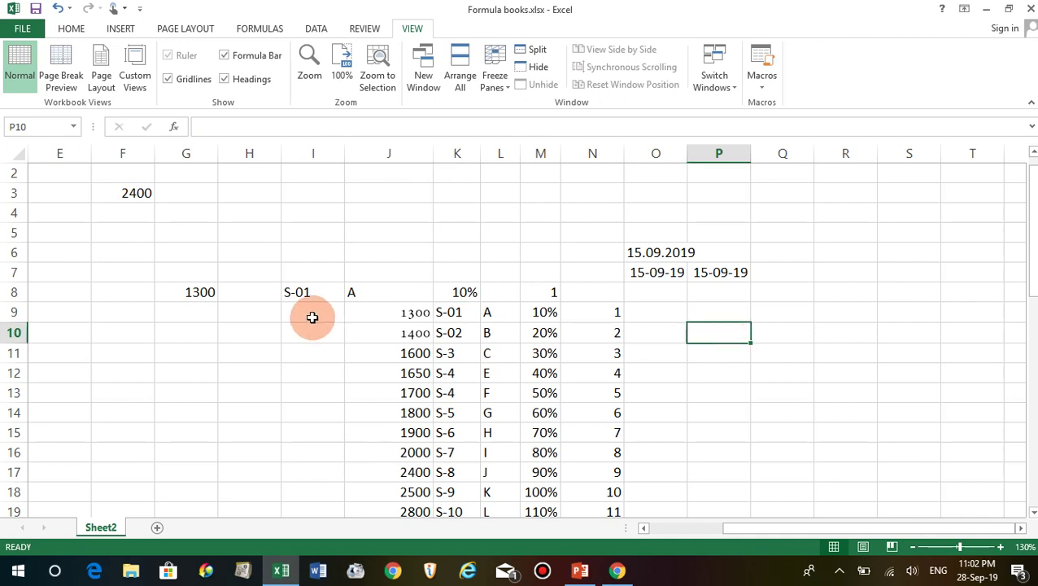
mouse_move(199, 292)
mouse_down()
mouse_move(698, 331)
mouse_move(714, 345)
mouse_up()
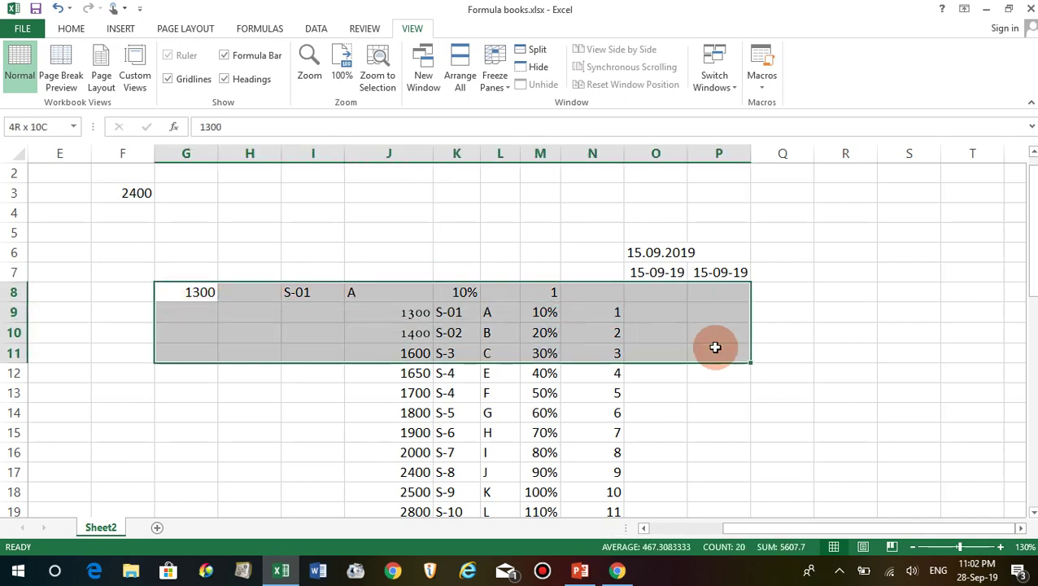
click(580, 417)
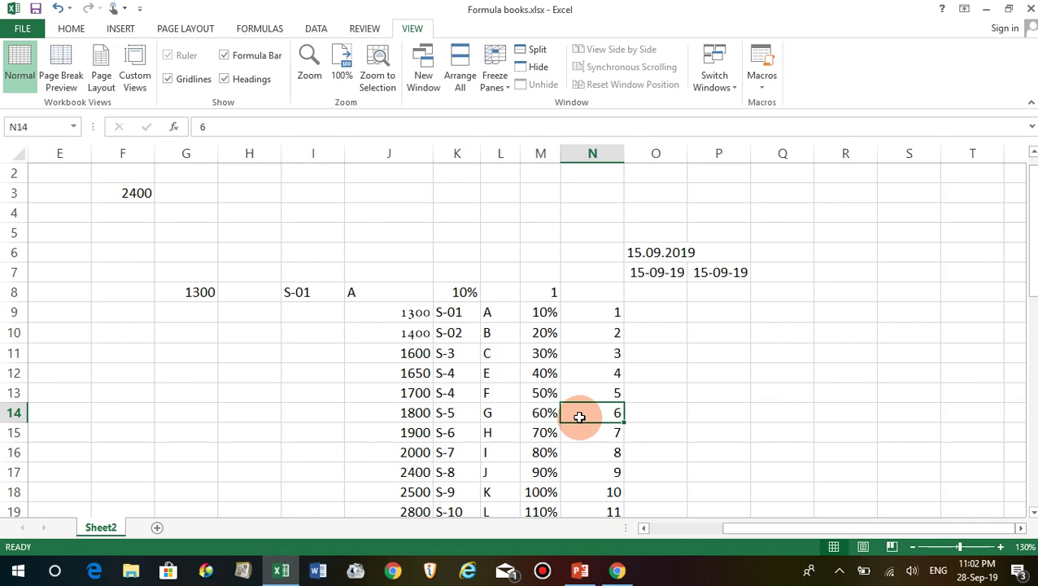
click(241, 220)
scroll(70, 218, up, 1)
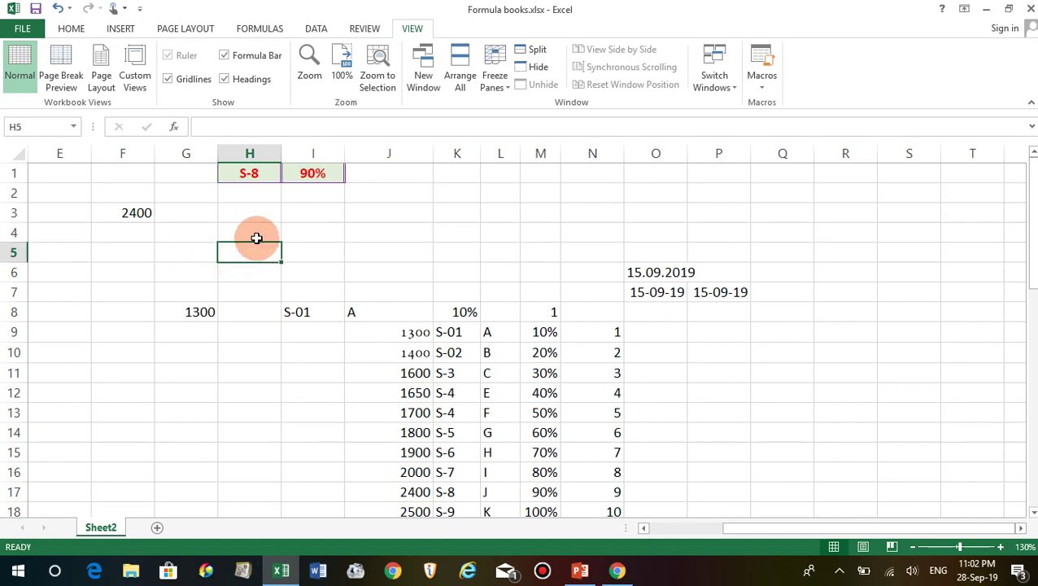
click(142, 251)
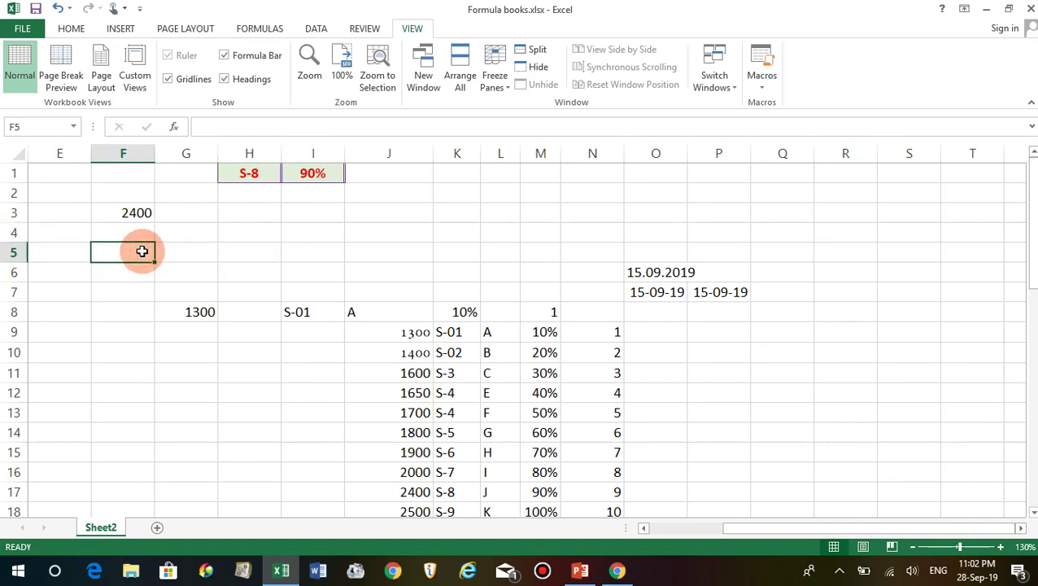
key(Home)
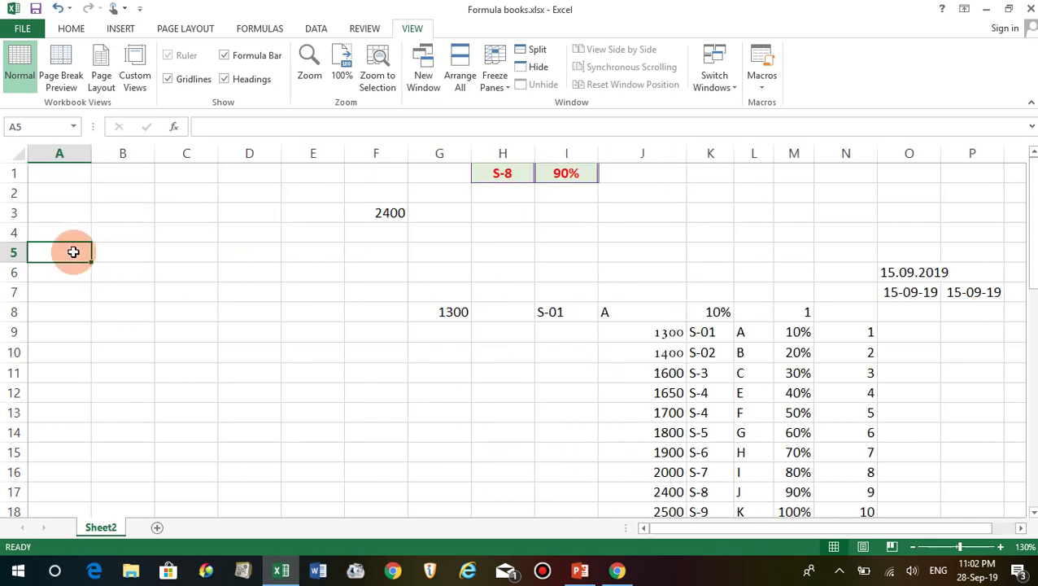
Step: Begin recording a macro named Macro1 stored in This Workbook
click(765, 82)
click(788, 124)
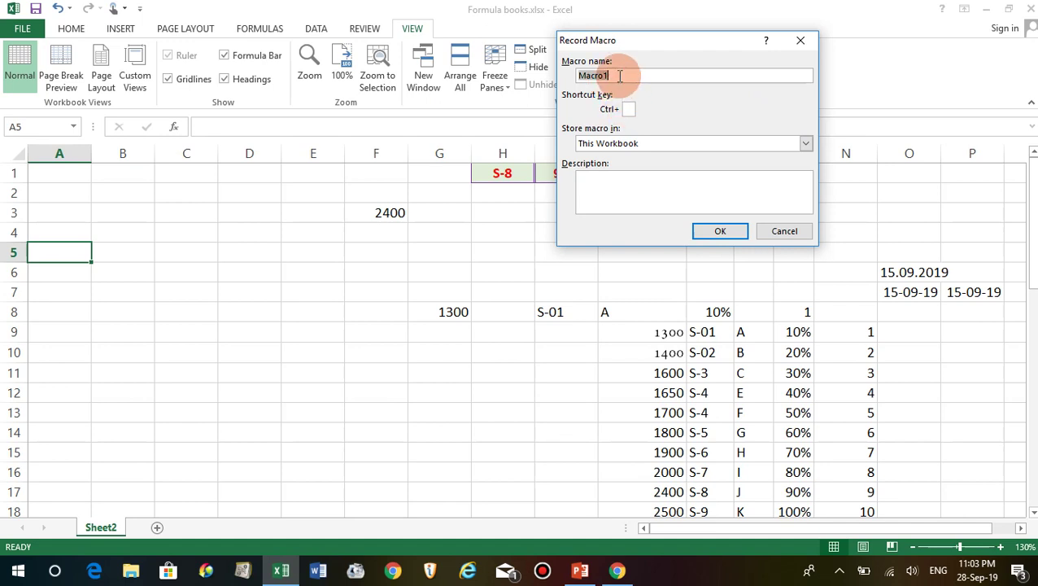
click(723, 231)
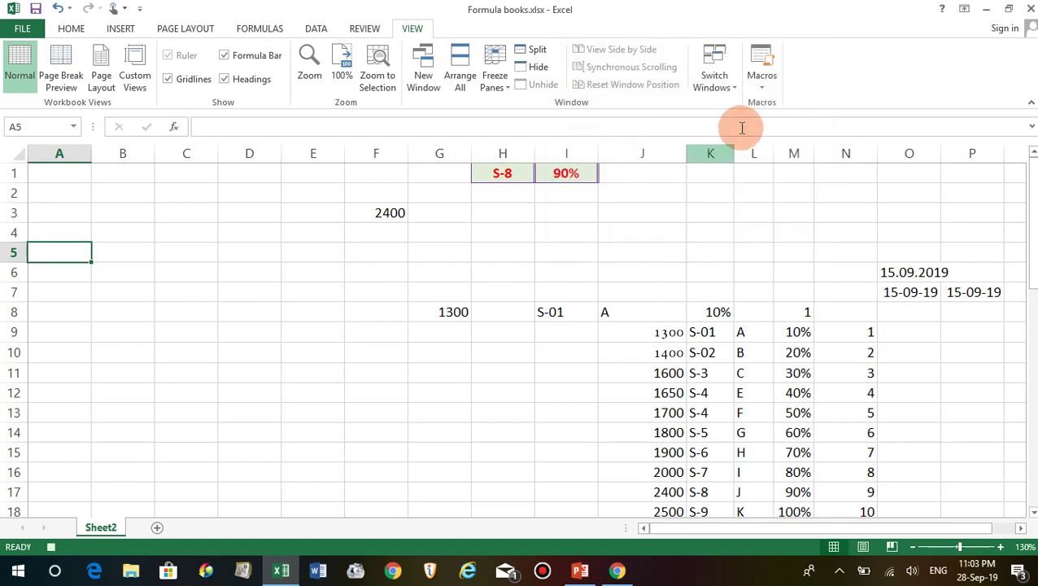
Step: Insert new worksheet Sheet3 and enter RAM in its cell F8
click(767, 88)
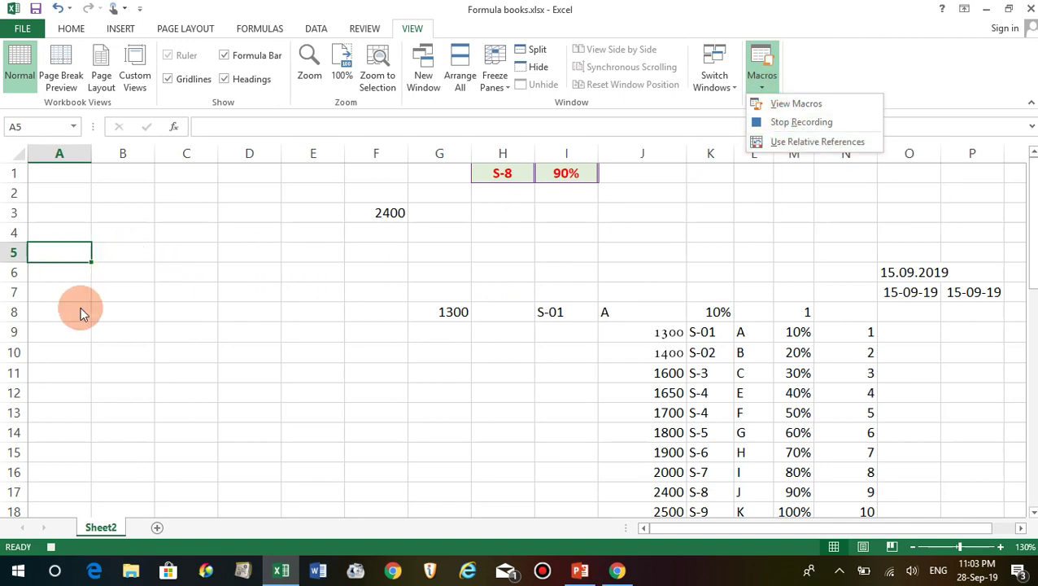
click(159, 531)
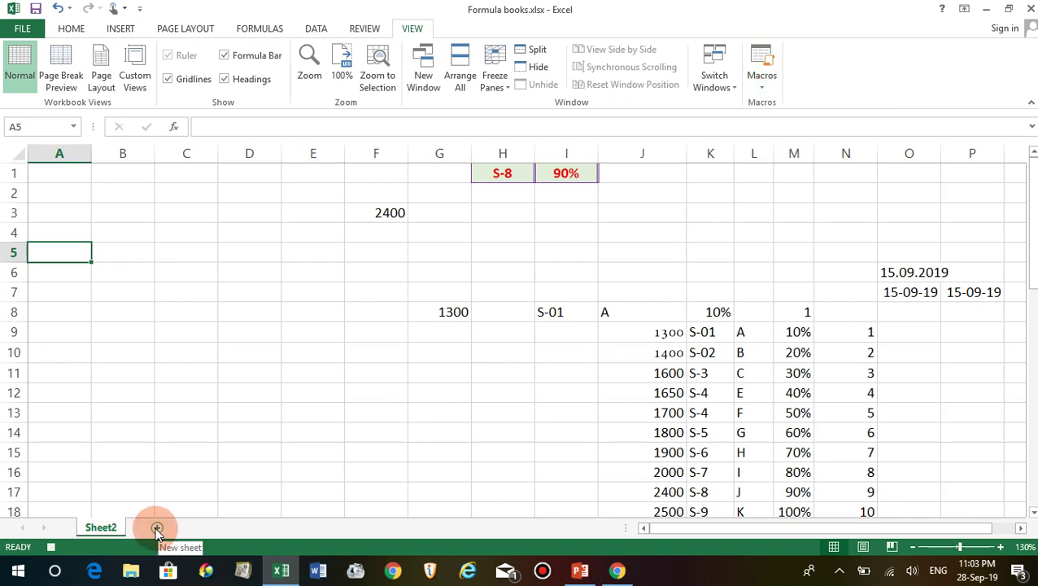
click(157, 529)
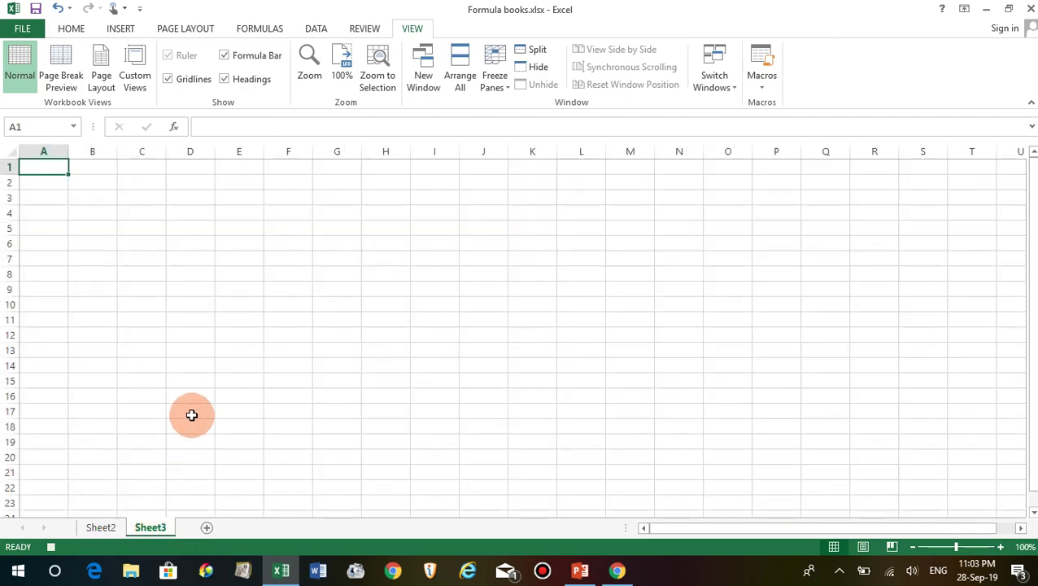
click(196, 399)
click(301, 277)
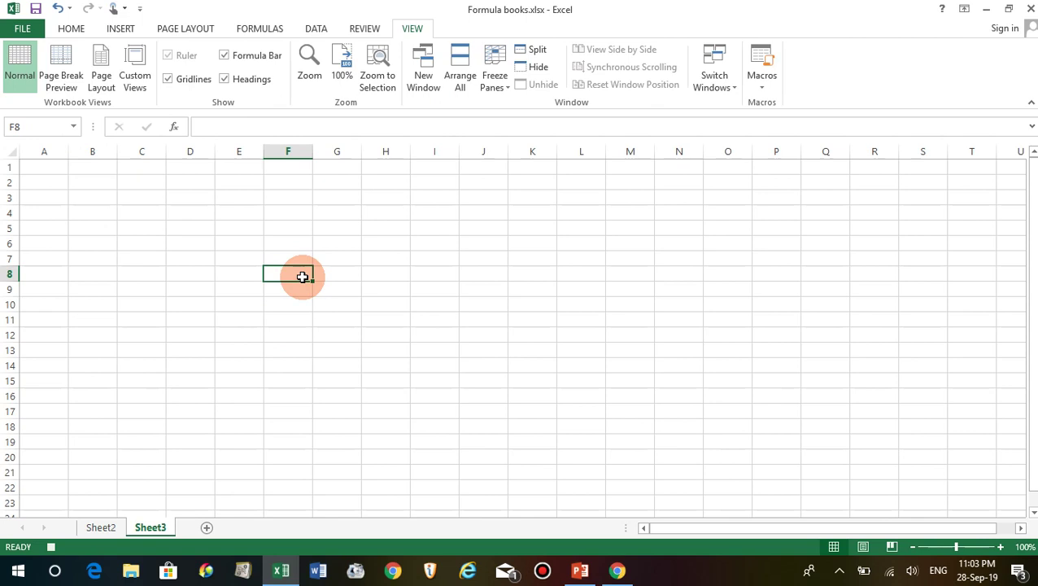
text(RAM)
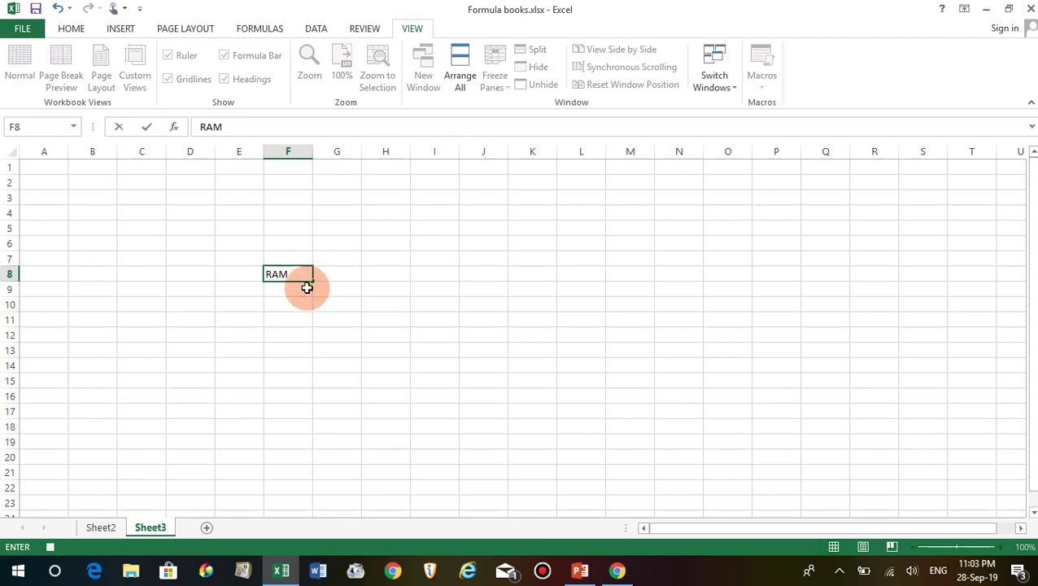
key(Return)
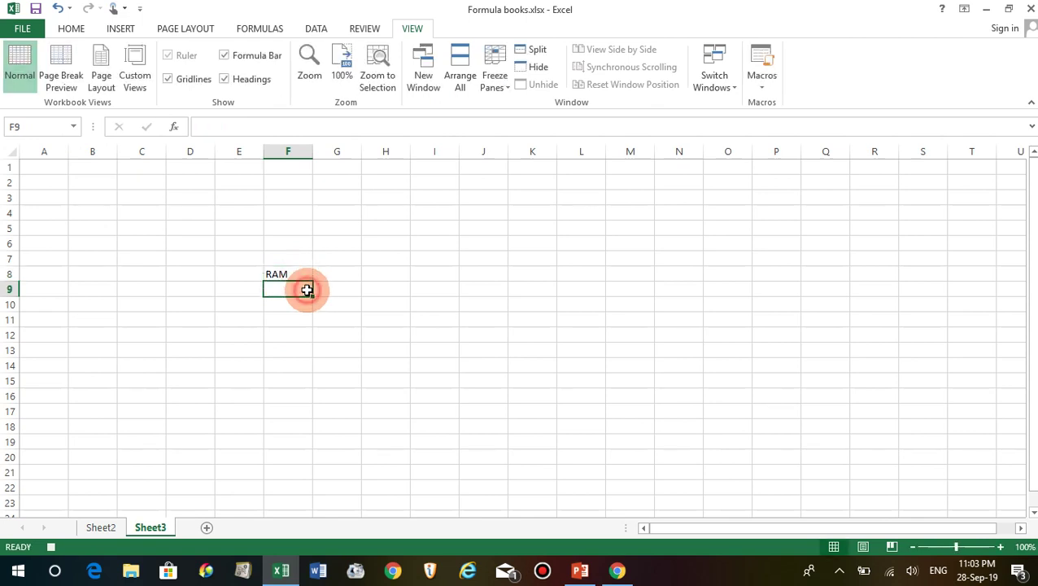
click(337, 276)
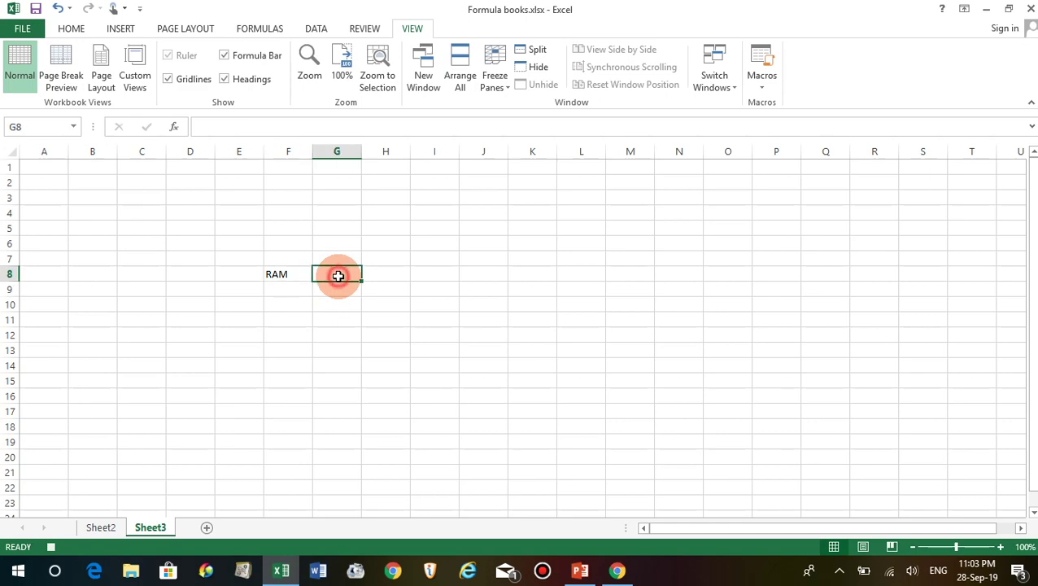
Step: On Sheet2, clear the contents of range F3:O45
click(96, 524)
drag(327, 392, 331, 375)
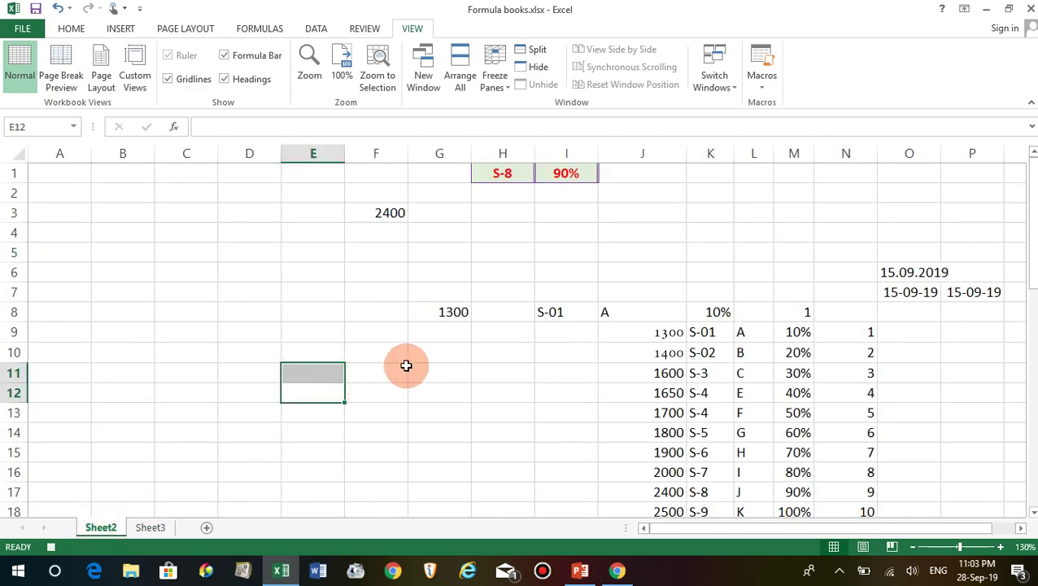
drag(402, 219, 925, 380)
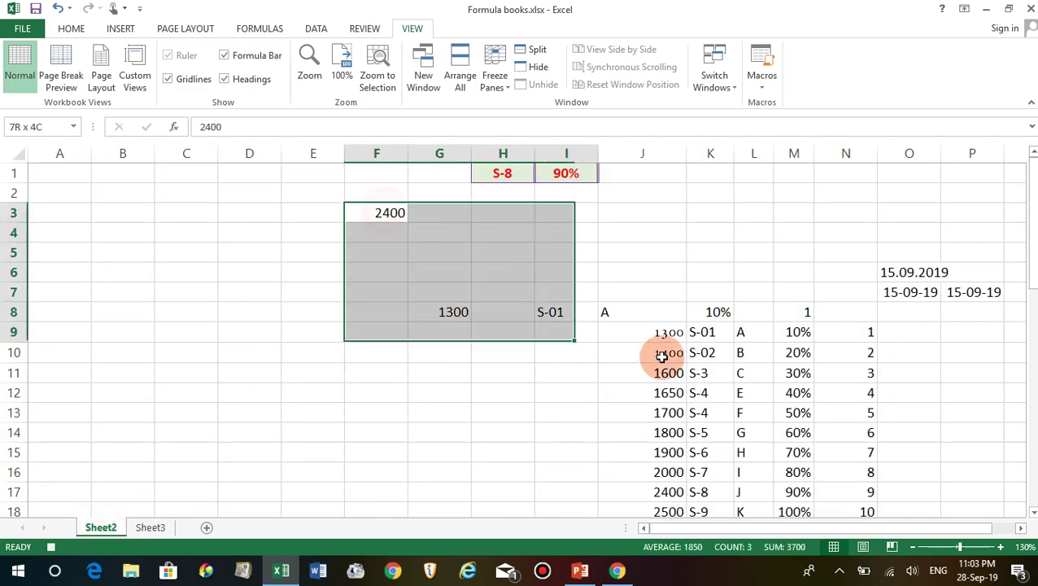
scroll(926, 399, down, 3)
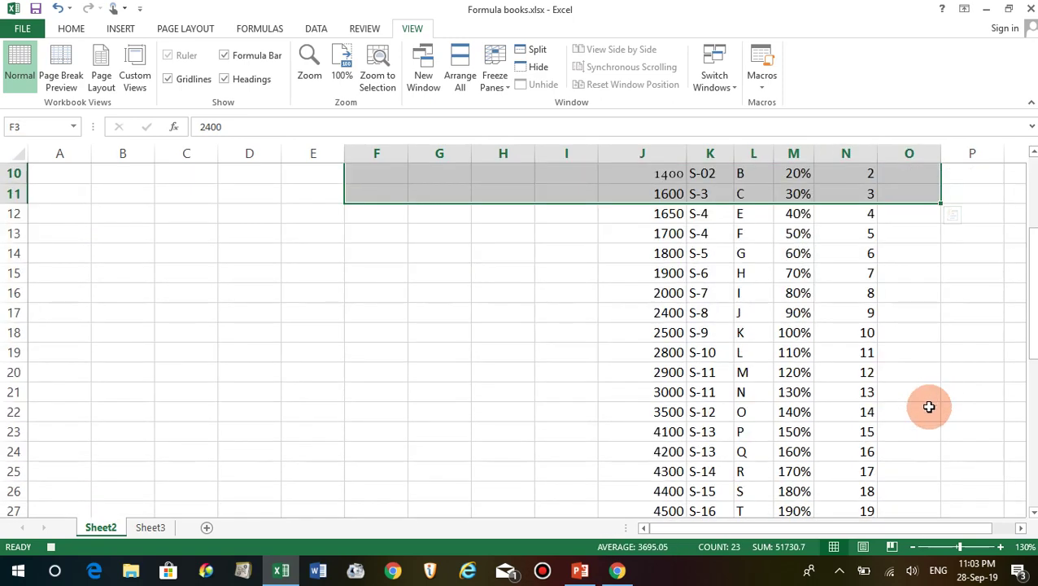
scroll(924, 414, down, 3)
scroll(921, 439, down, 5)
scroll(919, 453, down, 1)
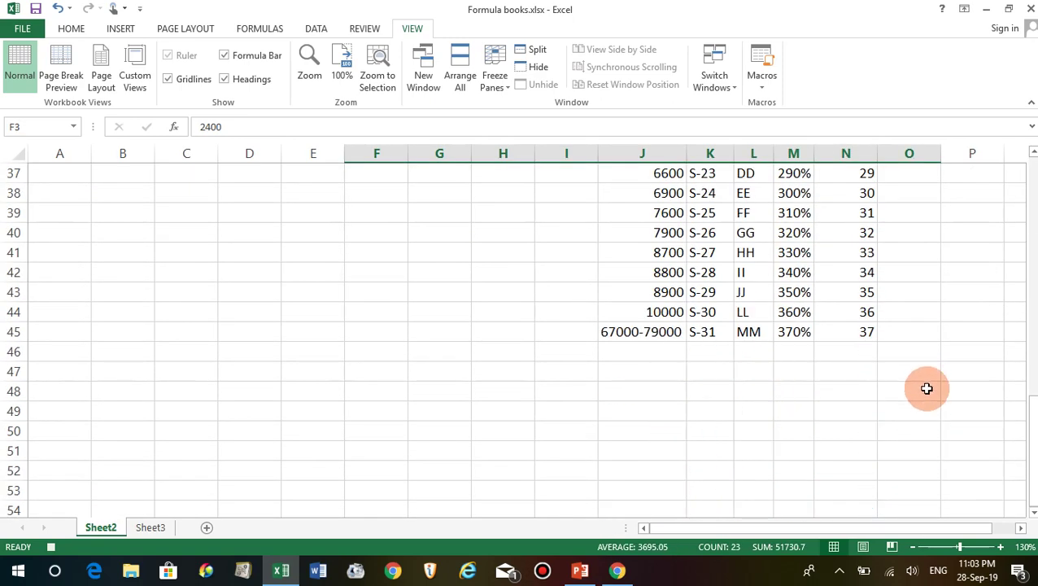
shift+click(925, 330)
key(Delete)
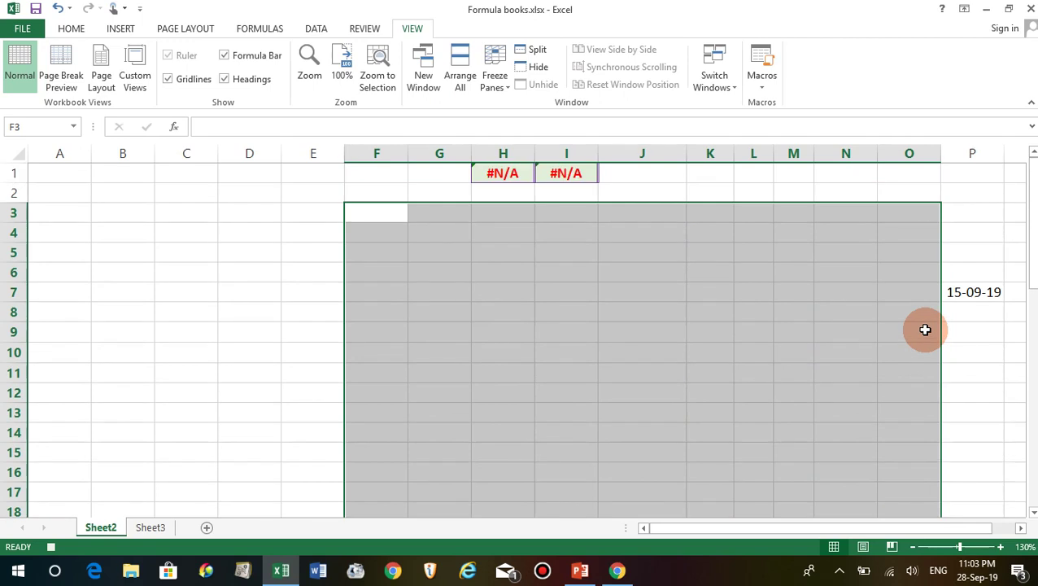
Step: Enter GDGFDF in D3, FDFDF in E3 and HHGHFH in G3
click(228, 218)
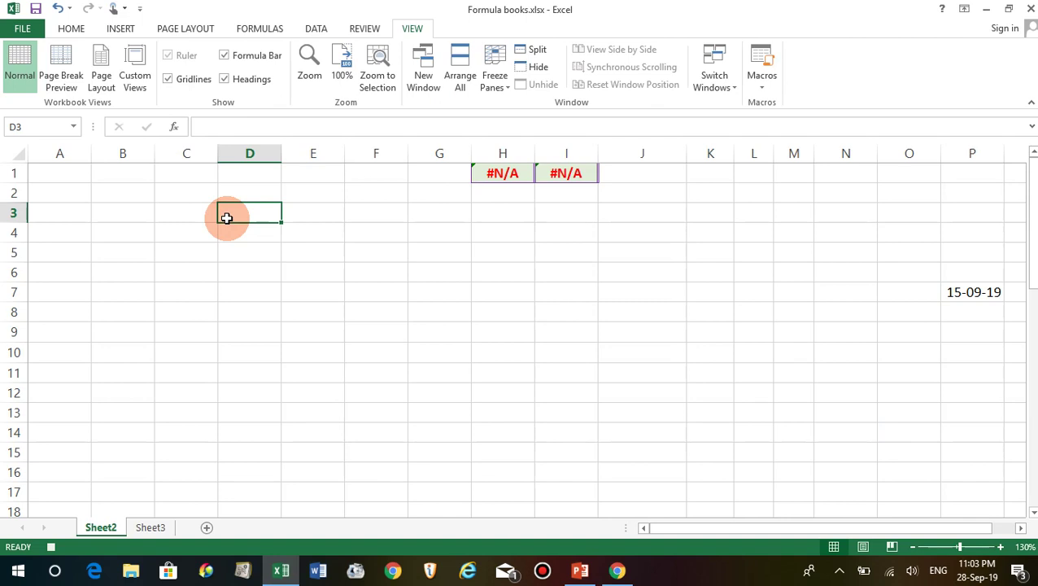
text(GDGFDF)
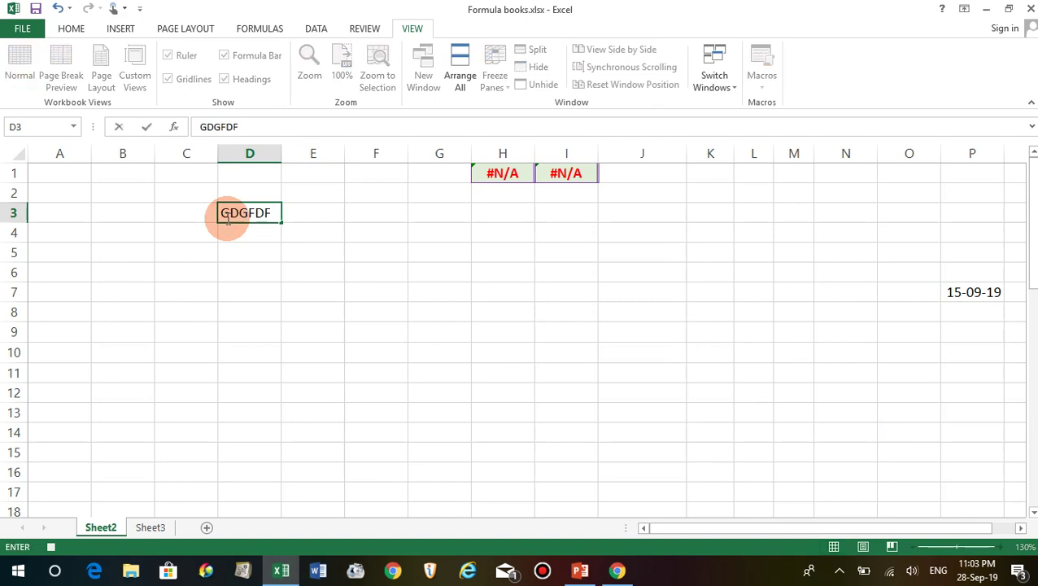
click(322, 208)
text(FDFDF)
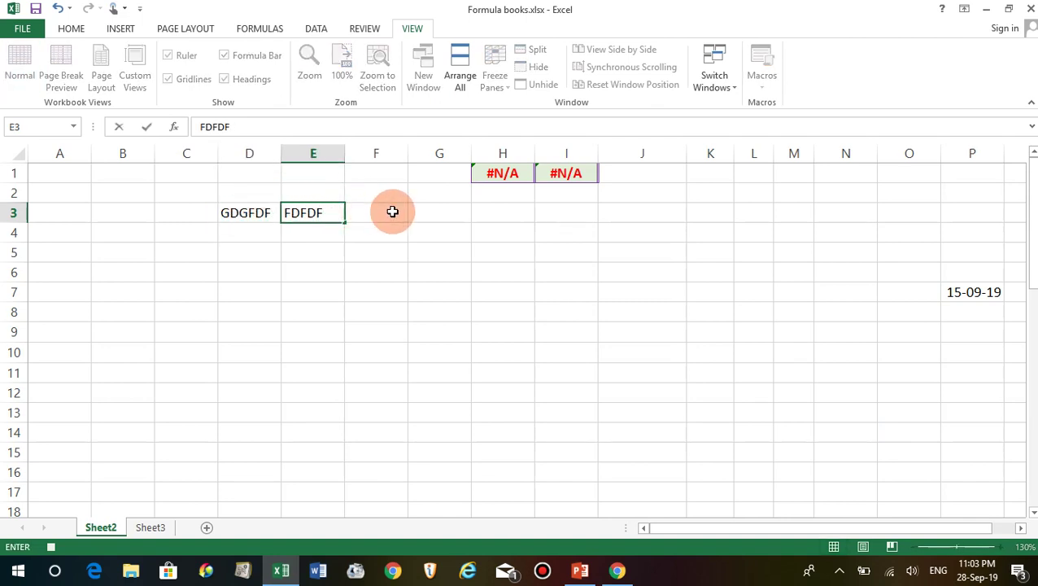
click(393, 211)
click(467, 212)
text(HHGHF)
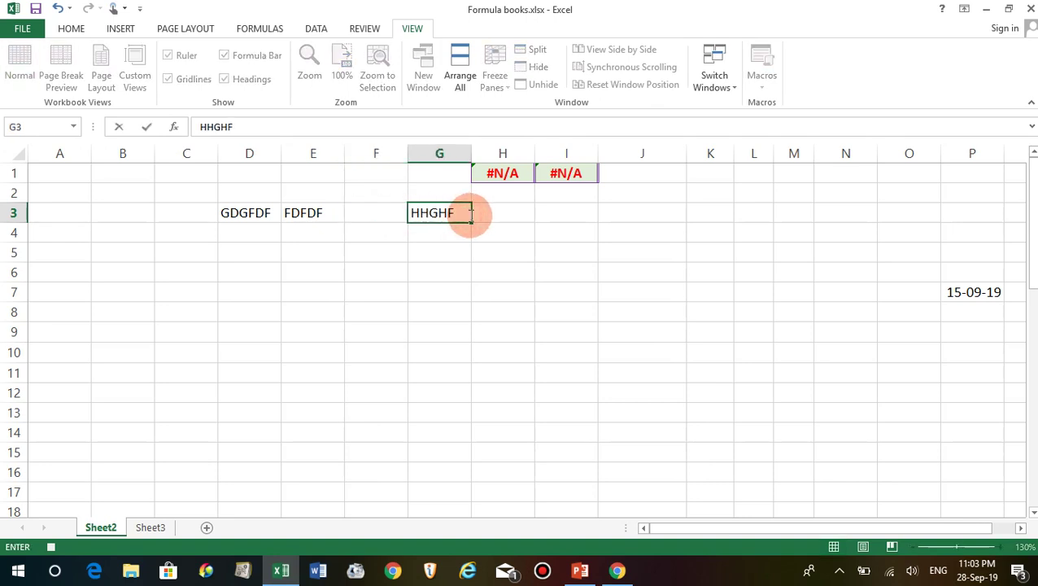
text(H)
click(525, 213)
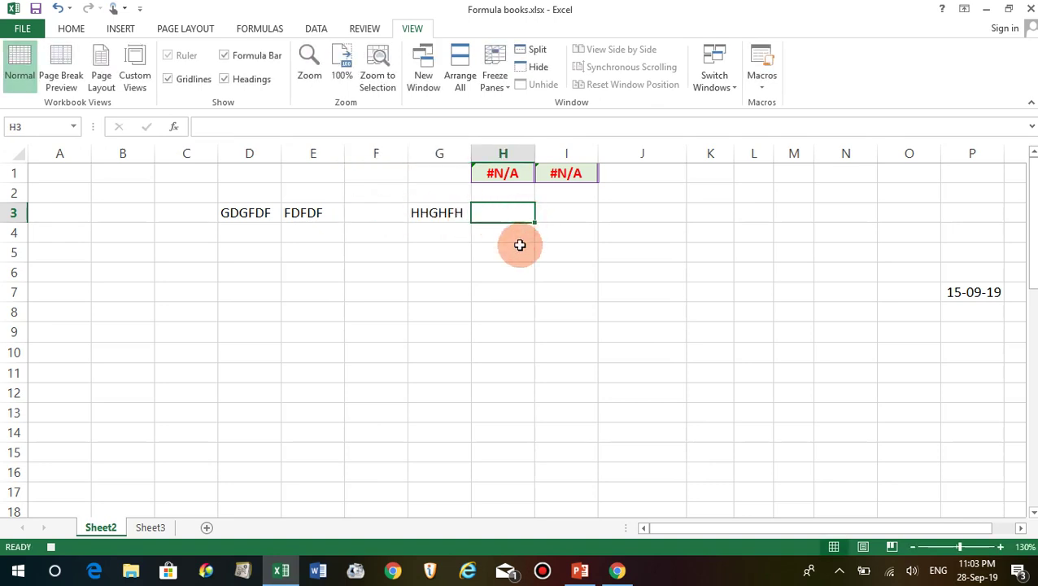
click(175, 301)
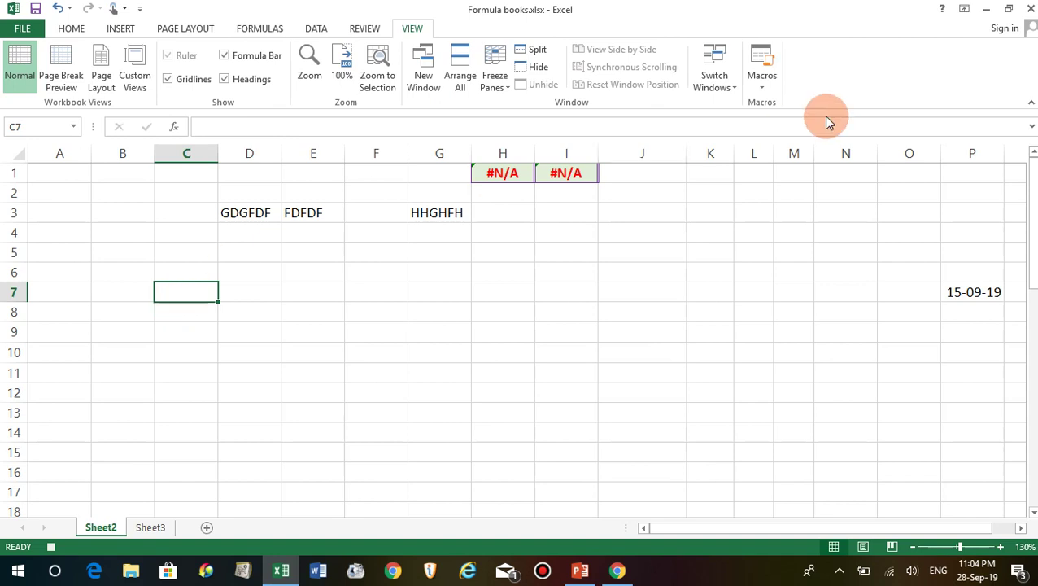
Step: Stop recording the macro
click(763, 91)
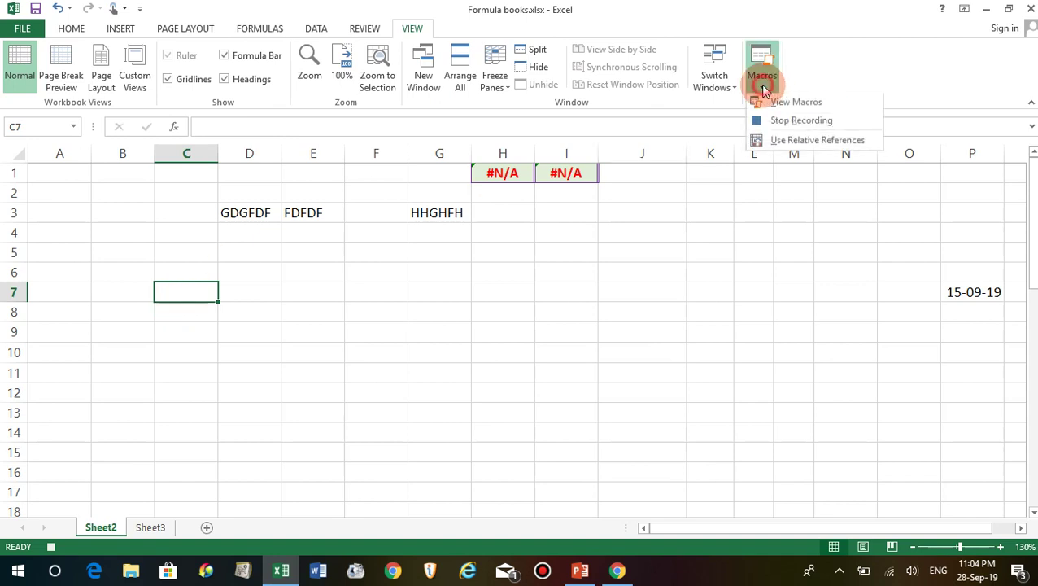
click(798, 121)
click(597, 298)
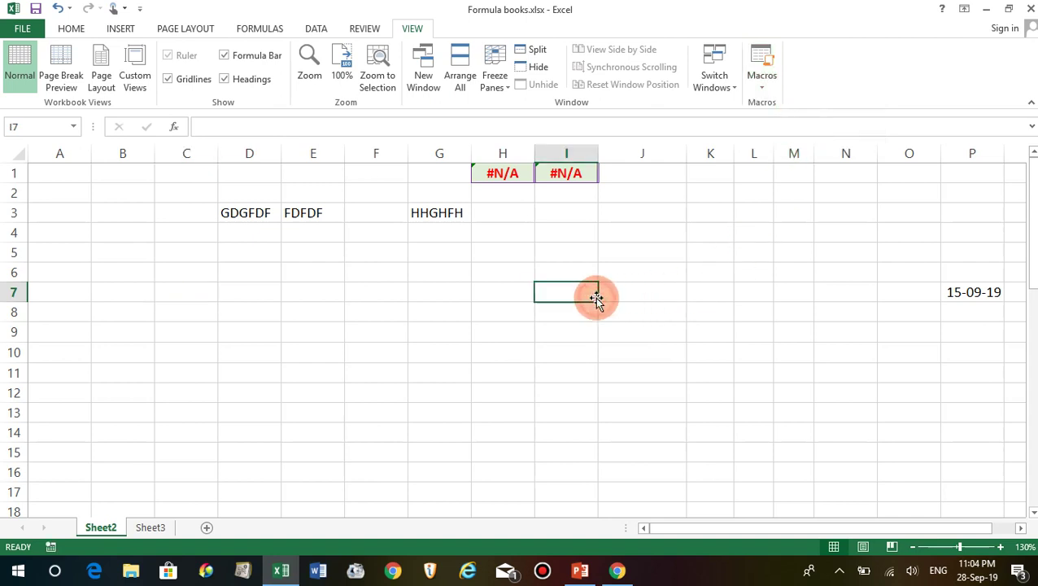
click(511, 288)
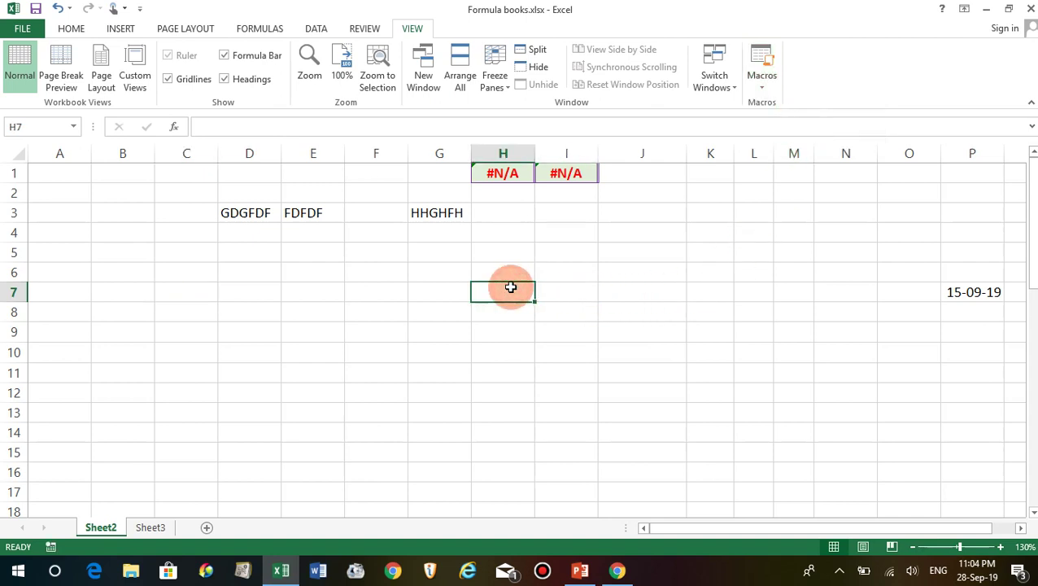
click(401, 286)
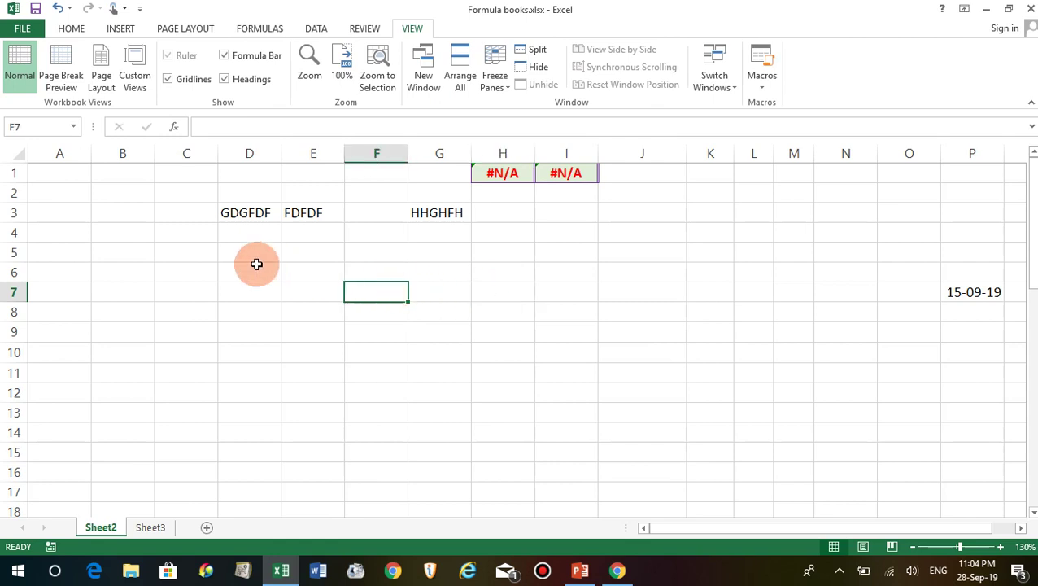
click(194, 257)
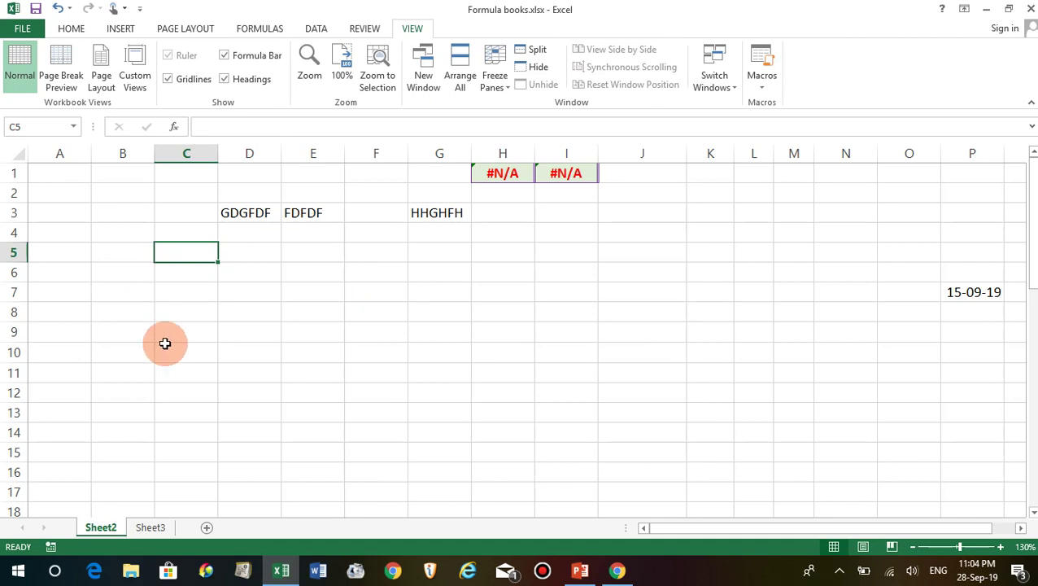
Step: Delete the Sheet3 worksheet, leaving only Sheet2
click(148, 524)
right_click(148, 525)
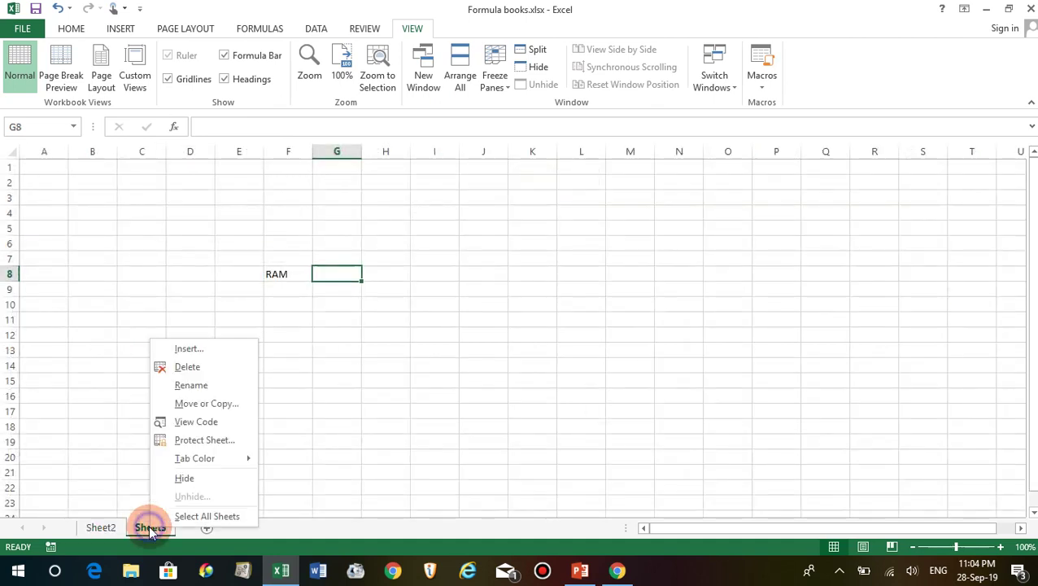
click(195, 367)
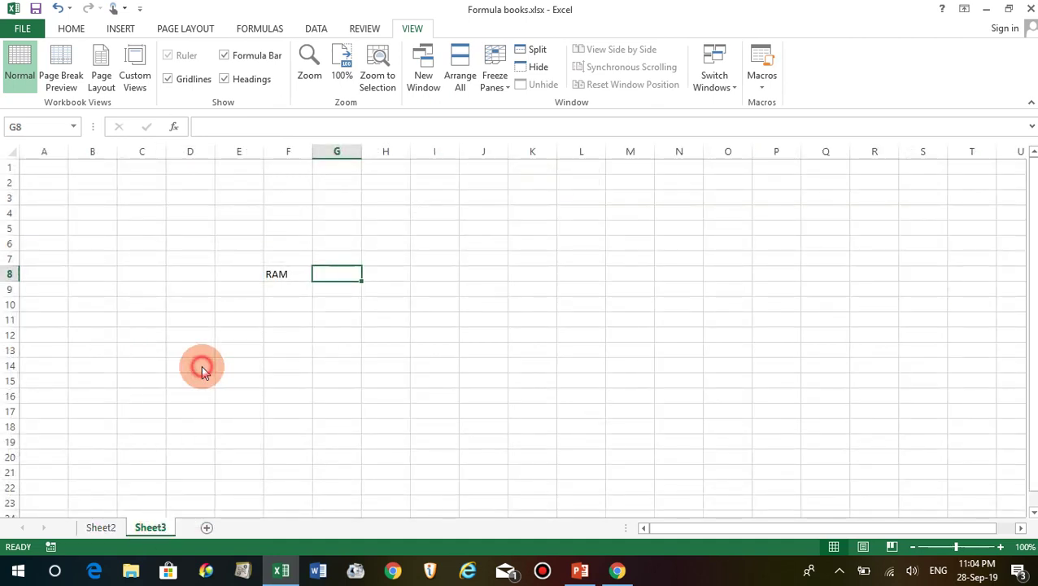
click(506, 328)
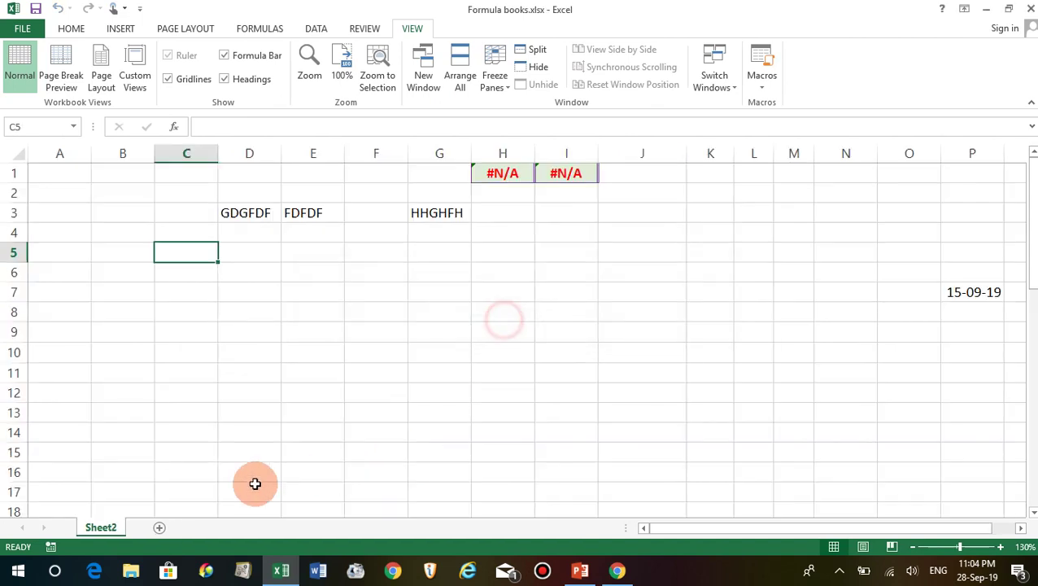
click(336, 358)
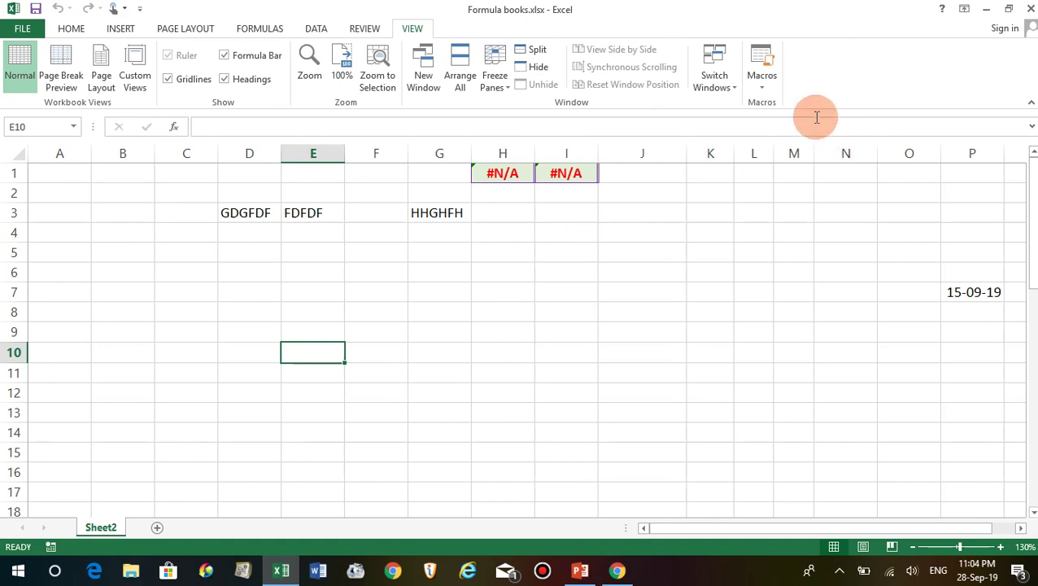
Step: Look at the list of recorded macros and close it without running any
click(772, 81)
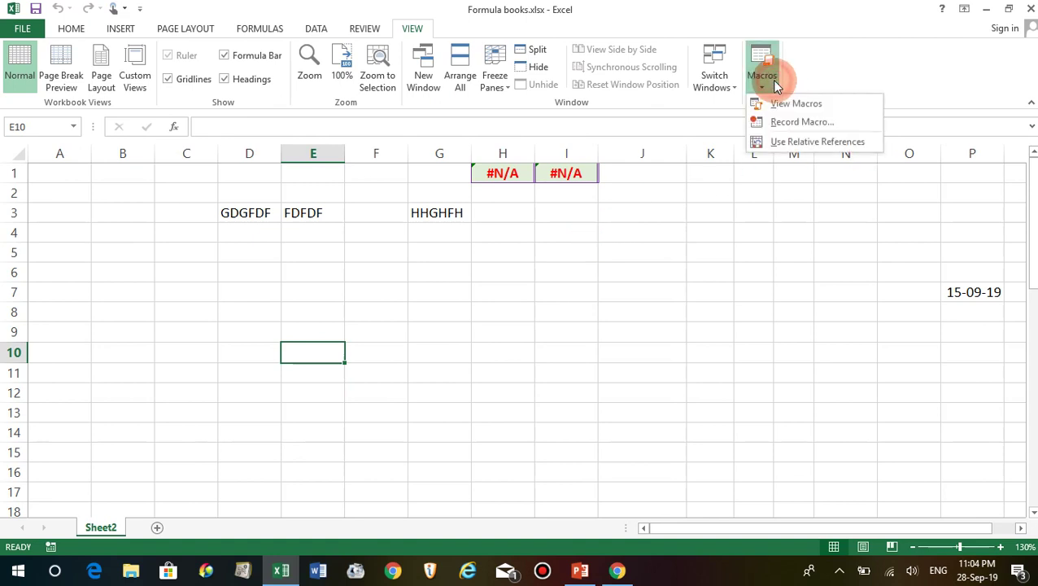
click(814, 105)
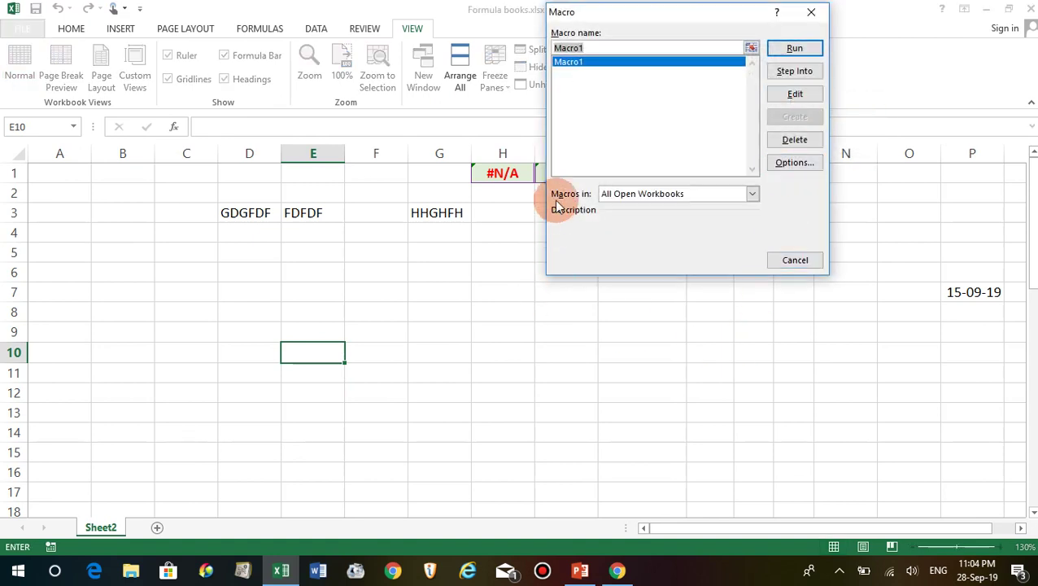
click(795, 50)
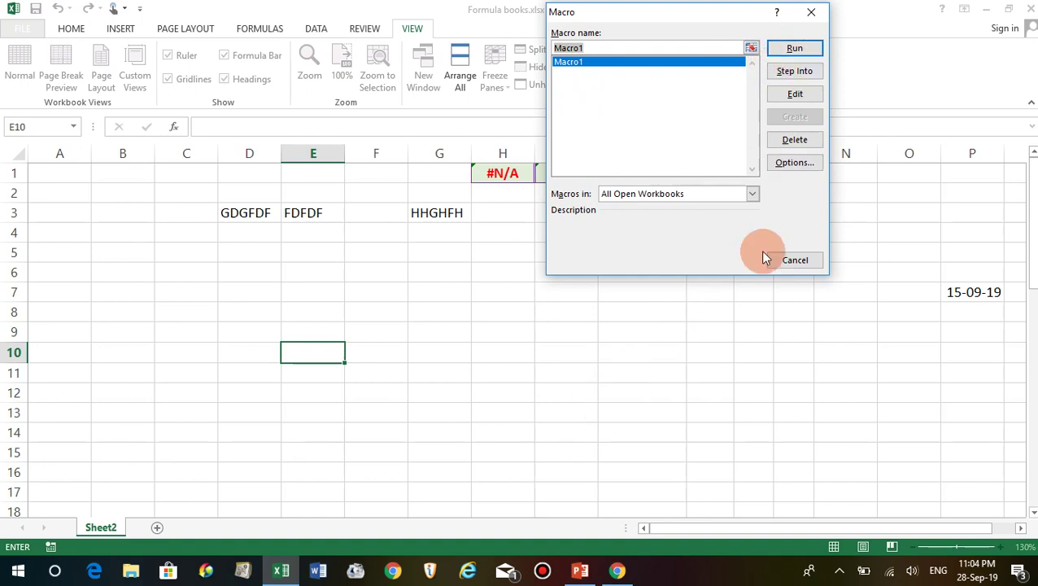
click(811, 11)
Step: Type FDFD in F8, DFDF in G8, GFGFG in I9 and GFGFGFD in H8
click(381, 306)
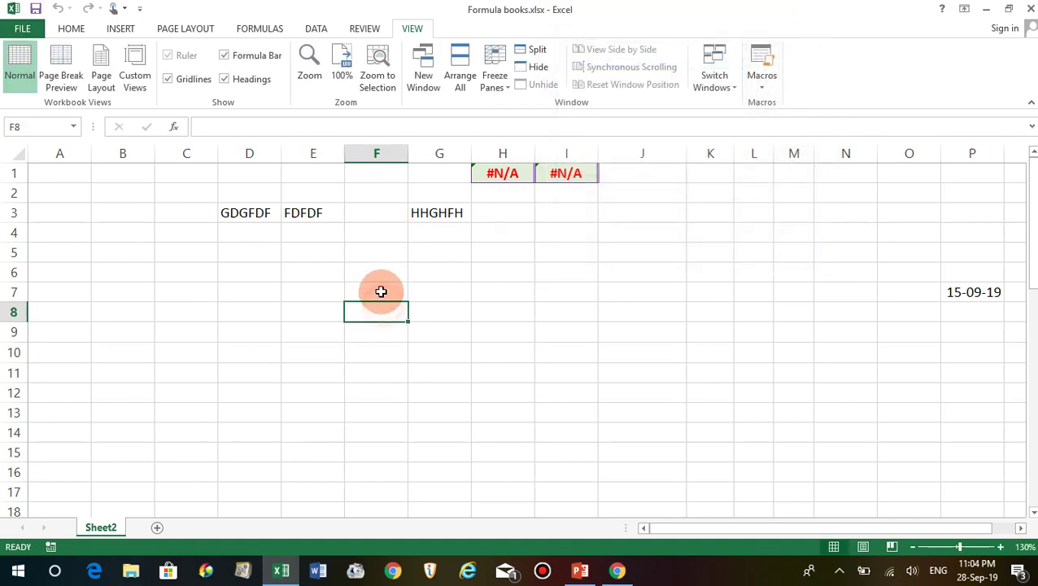
text(FDFD)
click(455, 309)
text(DFDF)
click(575, 329)
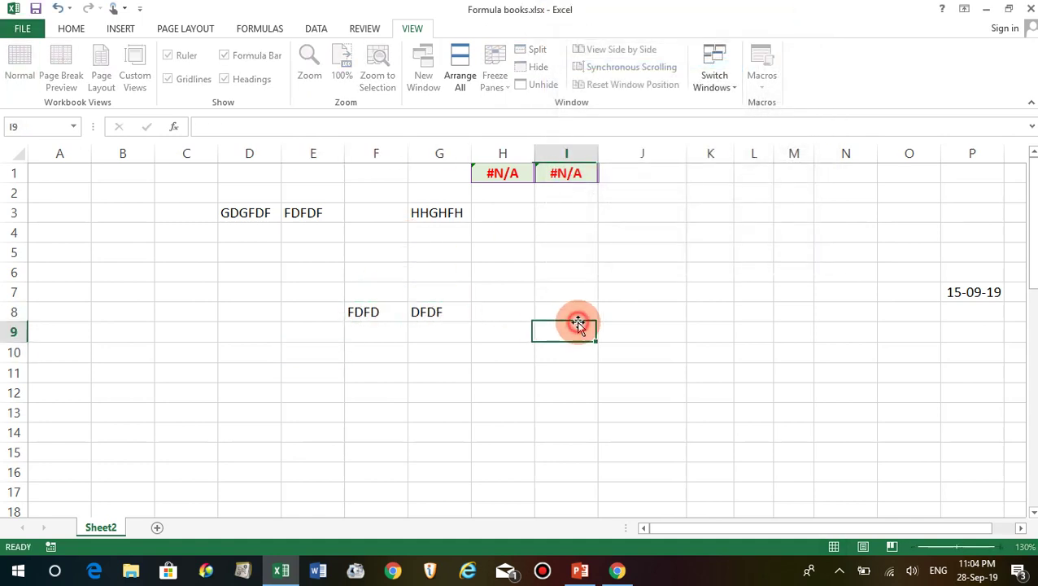
text(GFGFG)
click(473, 309)
text(GFGFGFD)
click(561, 356)
Step: Fill scattered cells in rows 10–16 with text such as C, GDGFDSF, FDF, FDGD and FGFF
text(C)
click(494, 376)
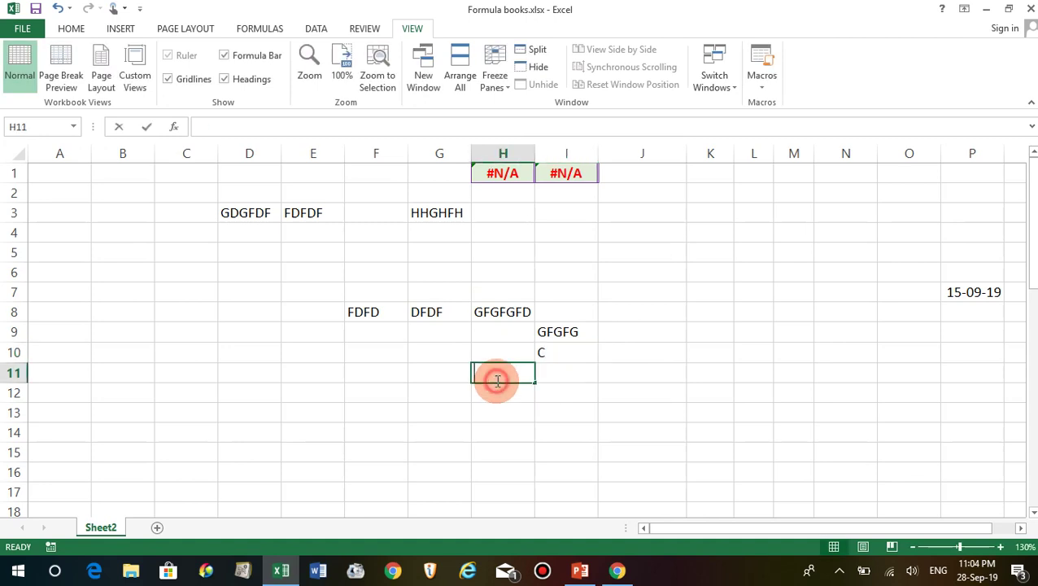
text(GDGFDSF)
click(423, 381)
text(FDF)
click(389, 428)
text(FDS)
click(480, 417)
text(D)
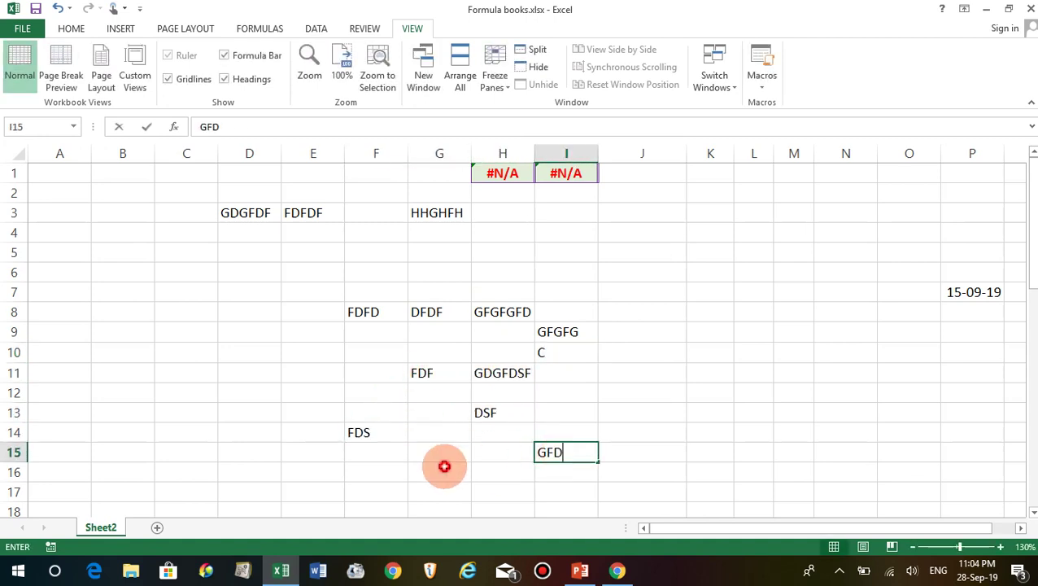
text(SFGFDFHGFDFDG)
click(564, 393)
text(FDGD)
click(740, 435)
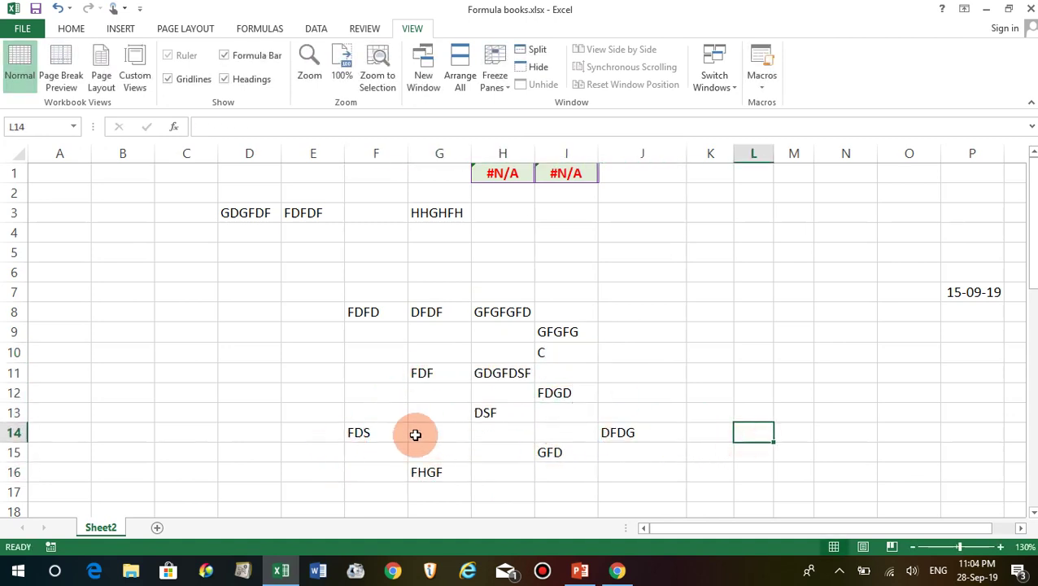
click(428, 439)
text(FGFF)
click(460, 478)
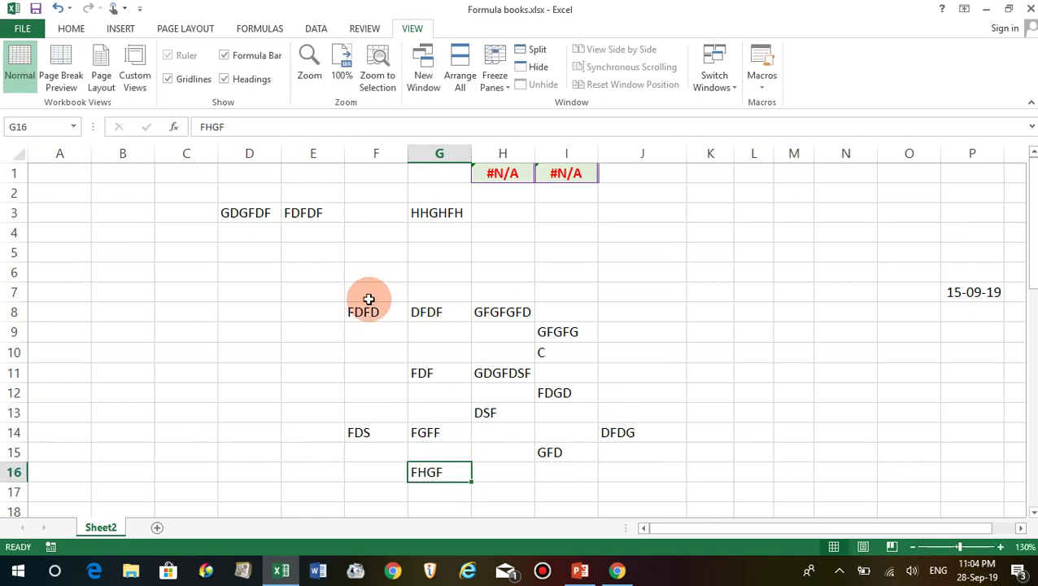
Step: Run Macro1 from the macros list
click(769, 78)
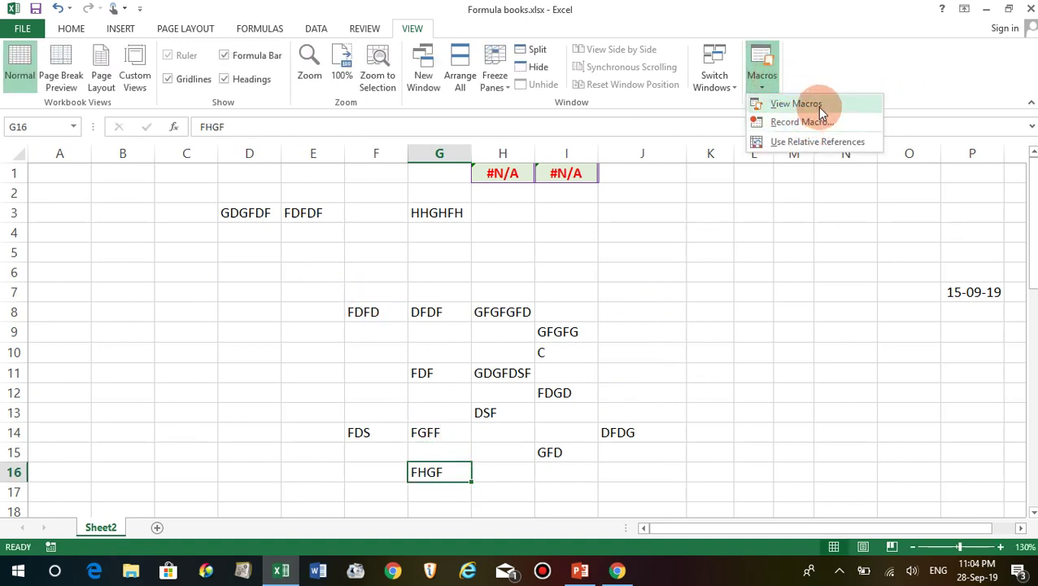
click(818, 106)
click(795, 49)
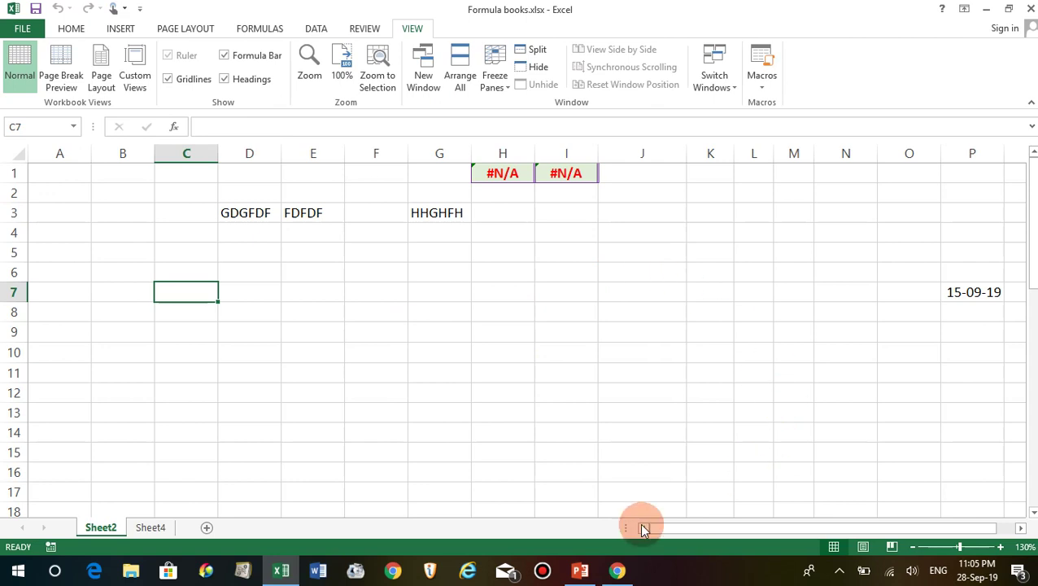
click(504, 309)
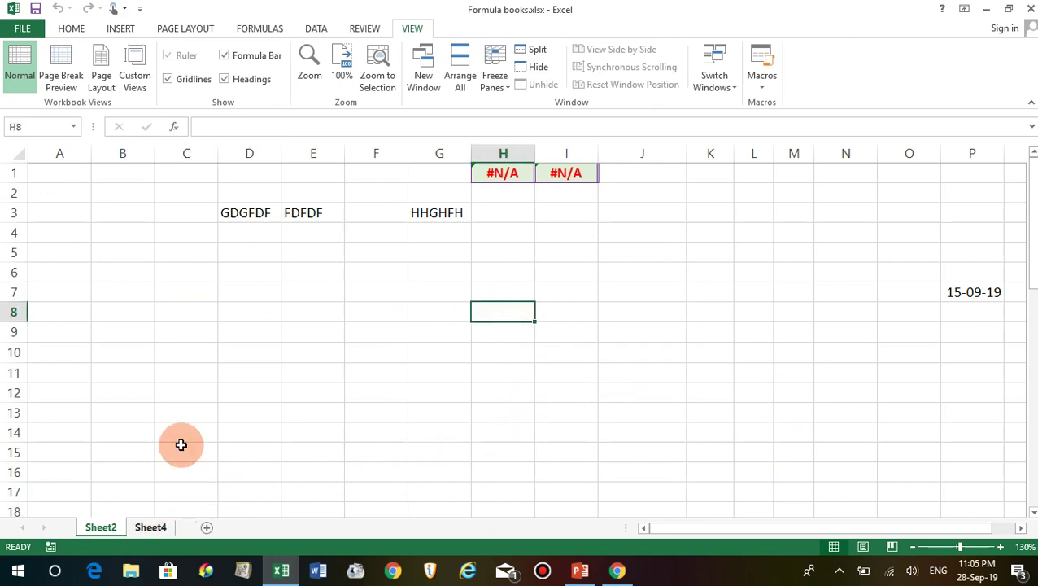
Step: Check the new Sheet4, then delete it
click(146, 527)
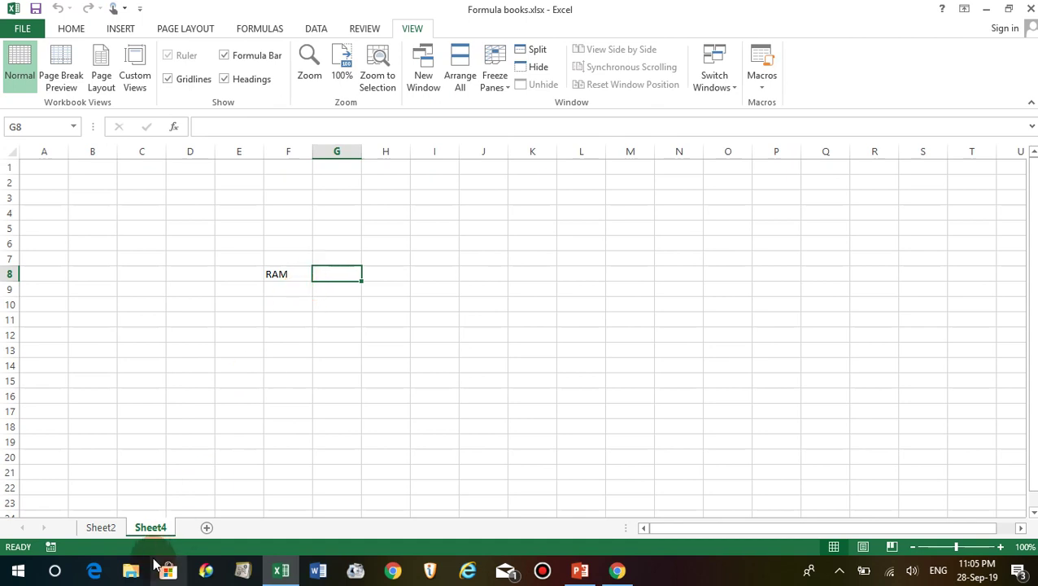
right_click(163, 524)
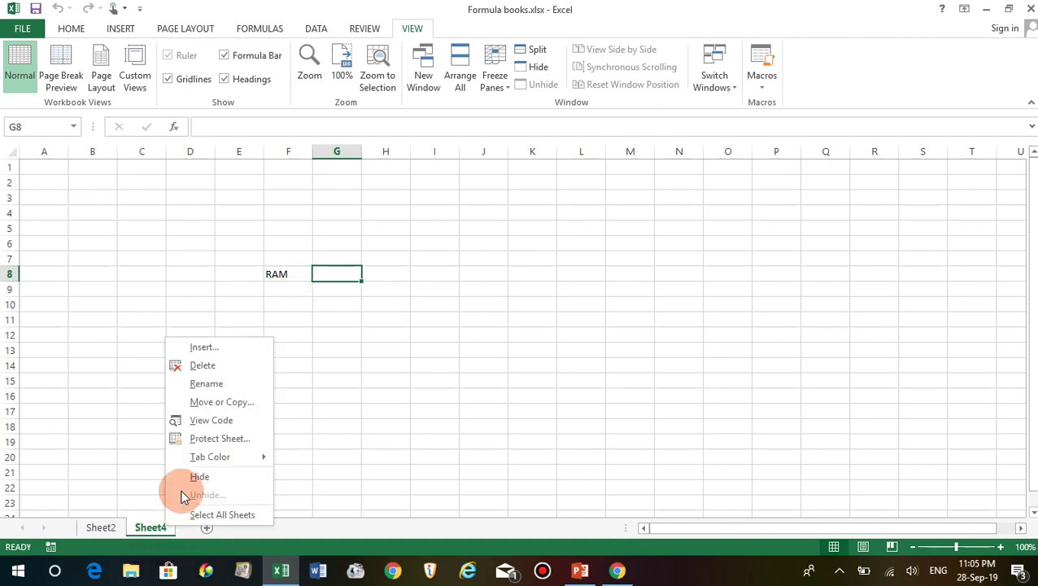
click(234, 371)
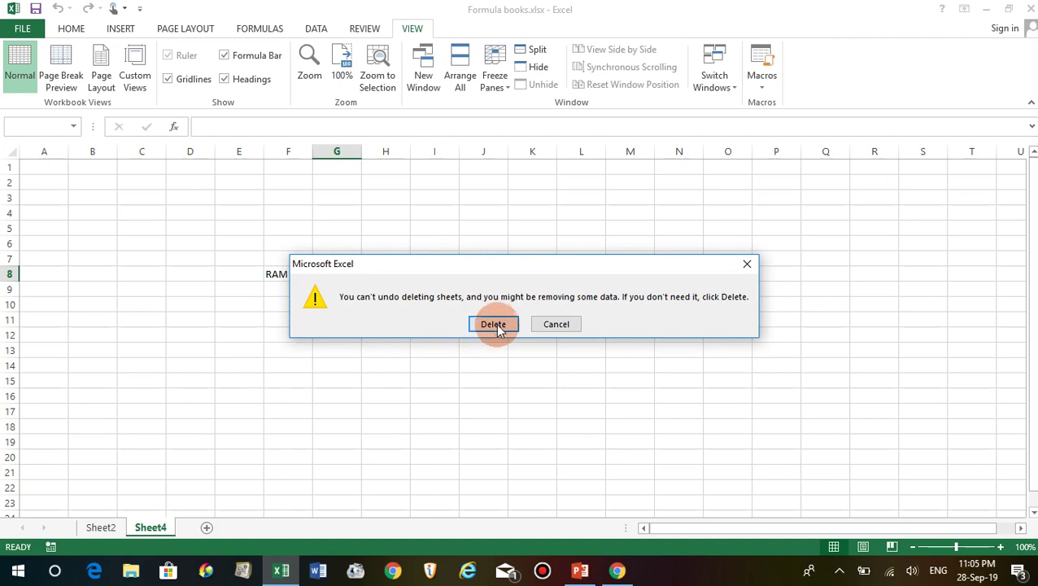
click(495, 323)
click(467, 372)
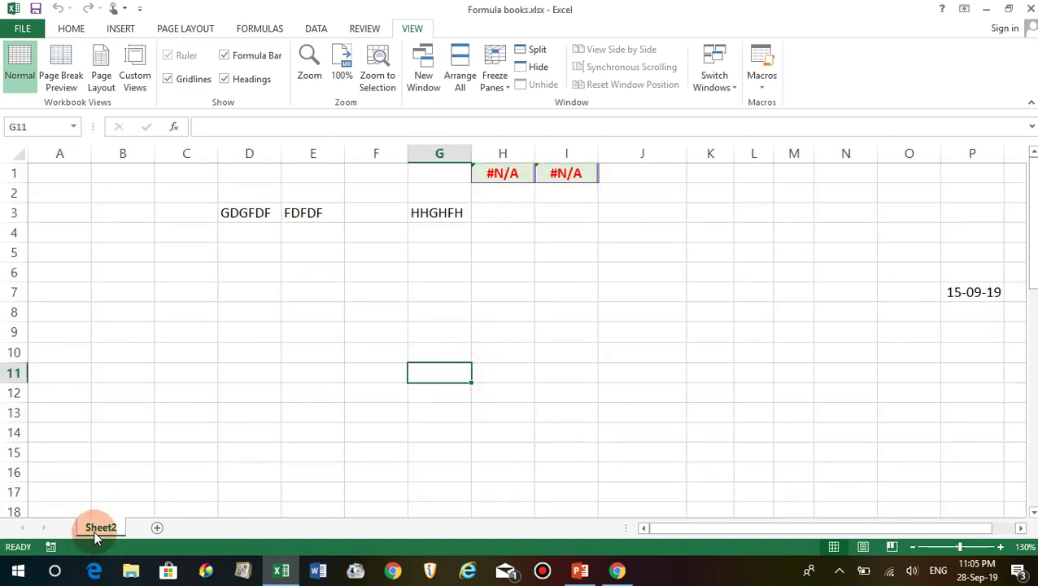
click(154, 338)
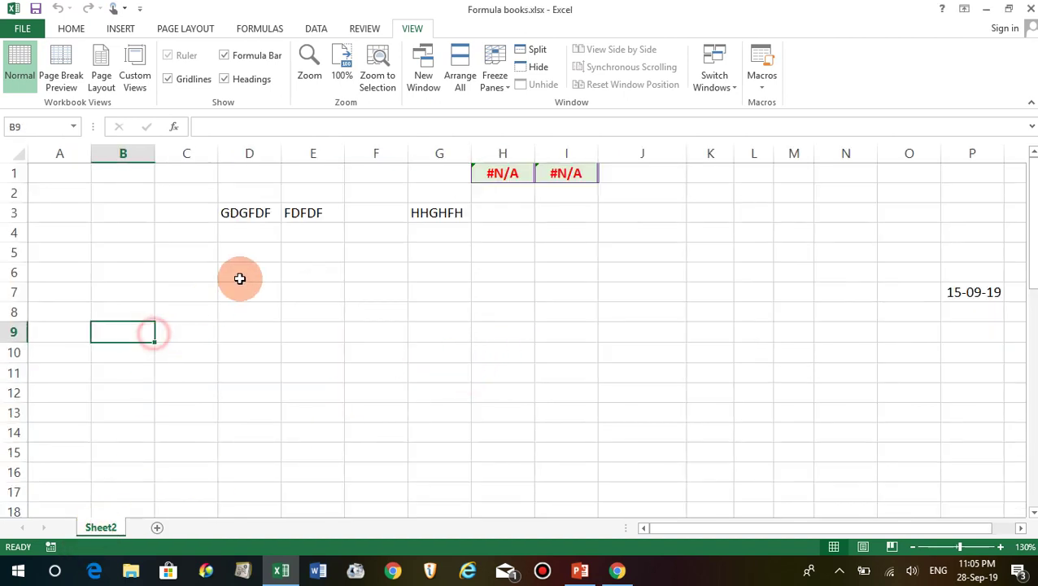
click(765, 77)
click(789, 101)
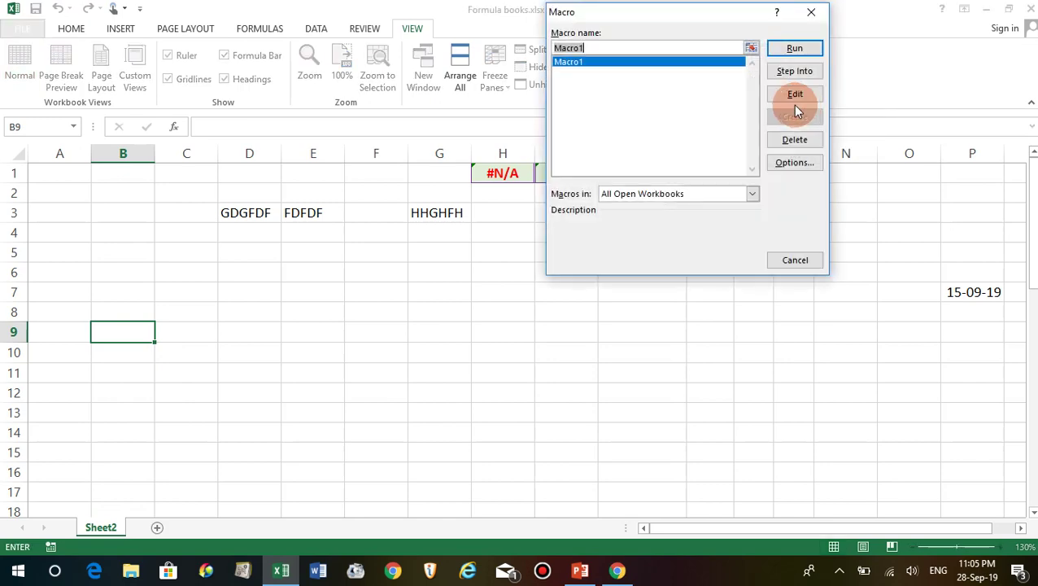
click(800, 49)
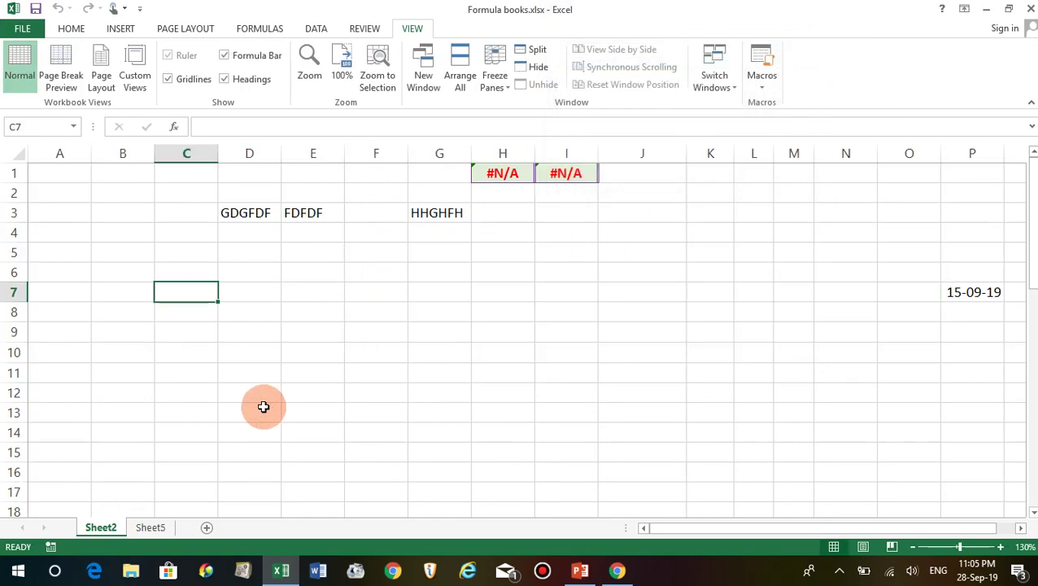
click(166, 527)
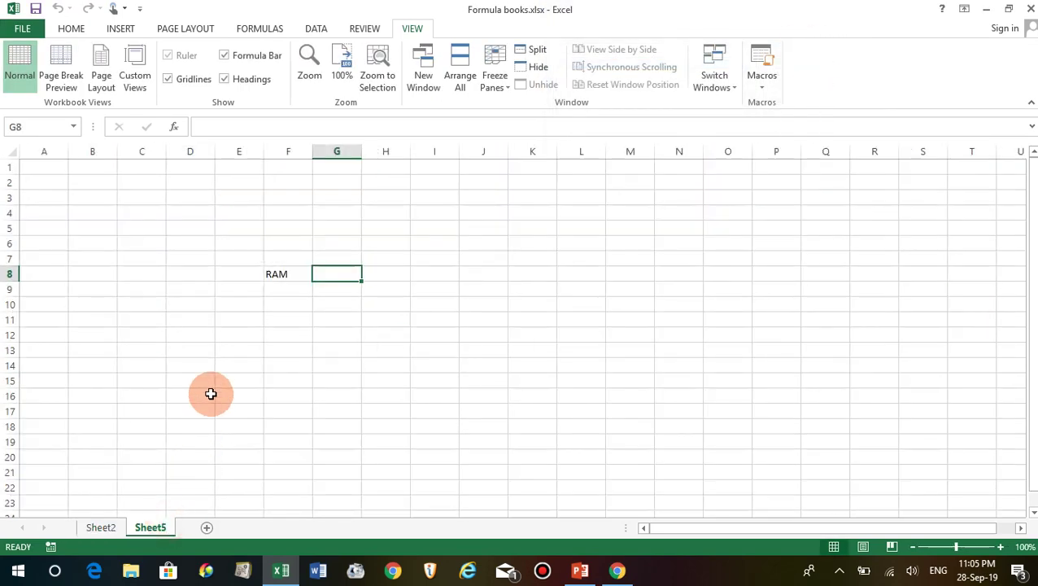
click(293, 286)
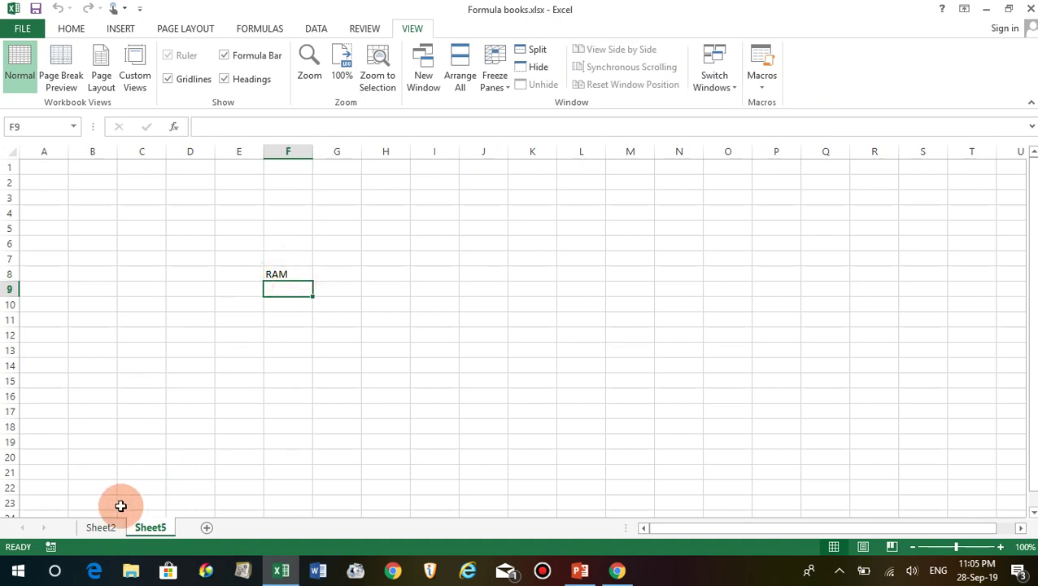
click(102, 526)
click(396, 420)
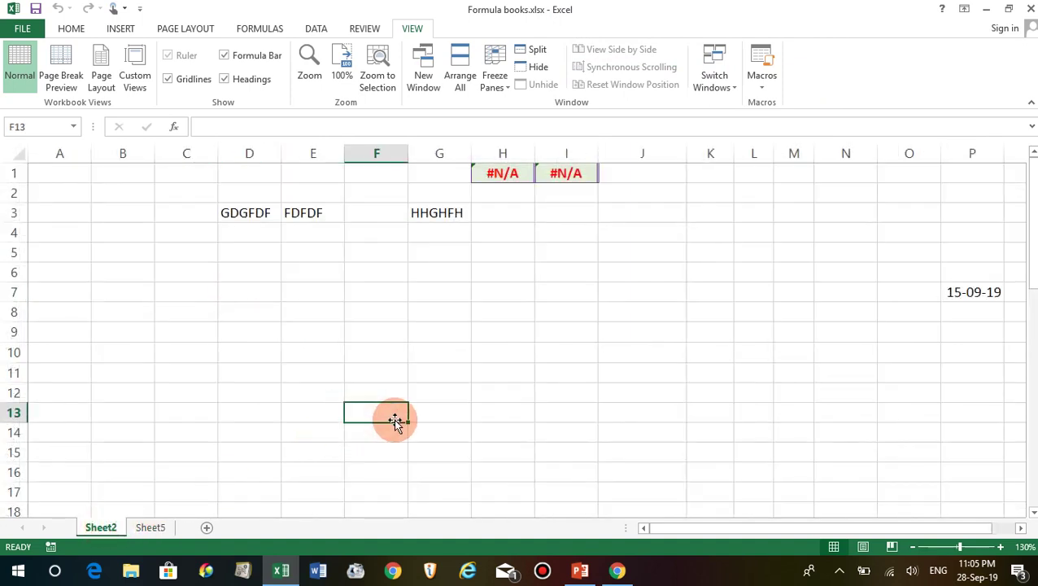
click(489, 317)
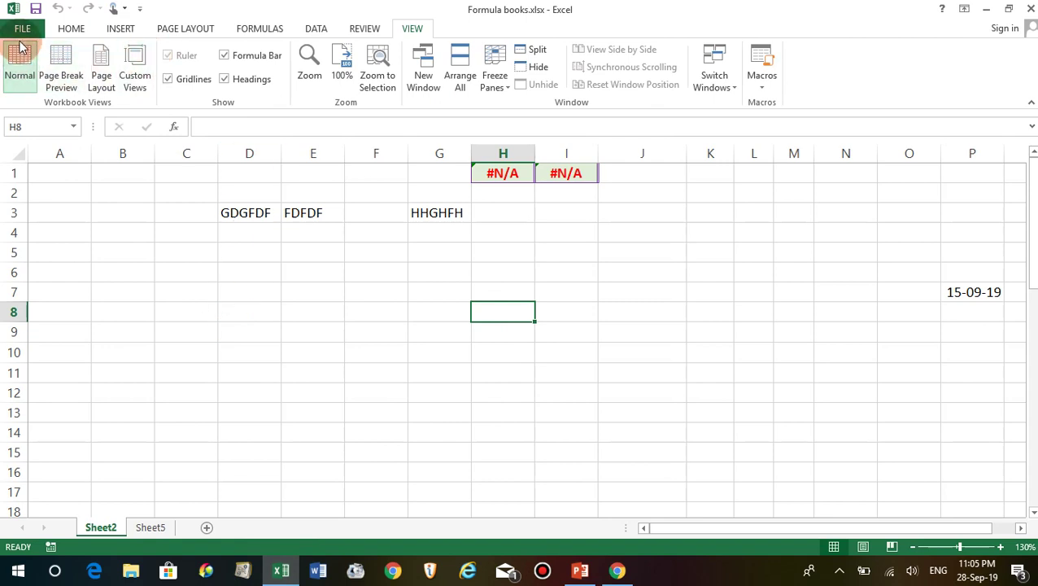
Step: Open Promotion Master 04-03-2019 Revised.xlsm from the Recent Workbooks list
click(22, 28)
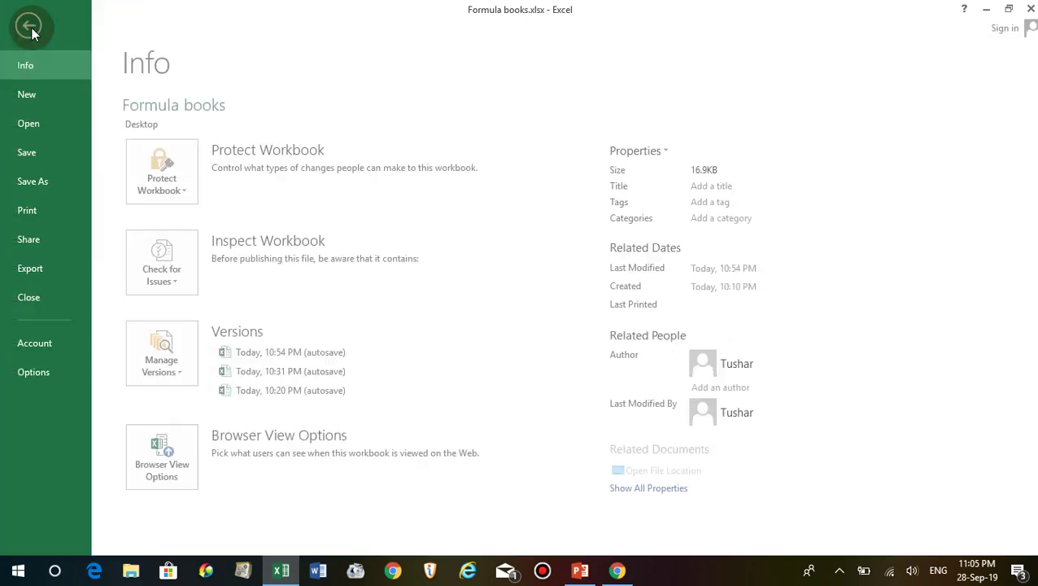
click(39, 124)
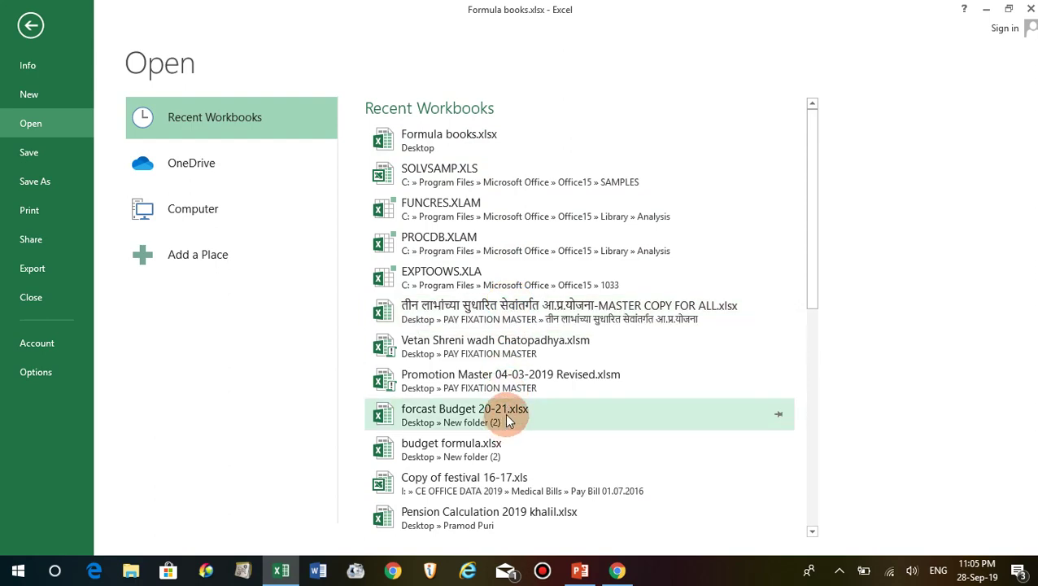
click(539, 376)
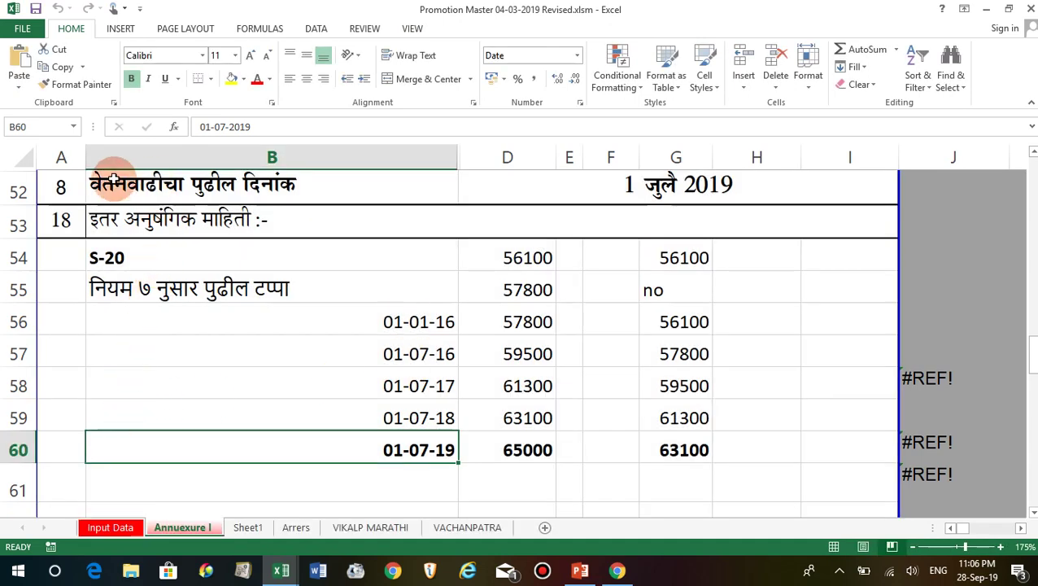
Step: Set the Trust Center macro settings to Enable all macros and return to Annuexure I
click(22, 29)
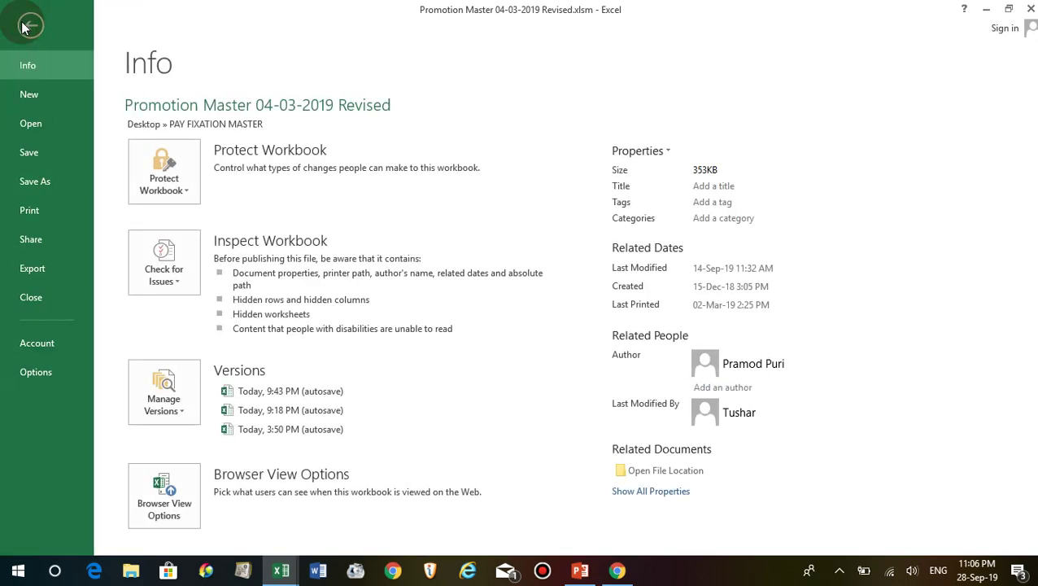
click(36, 345)
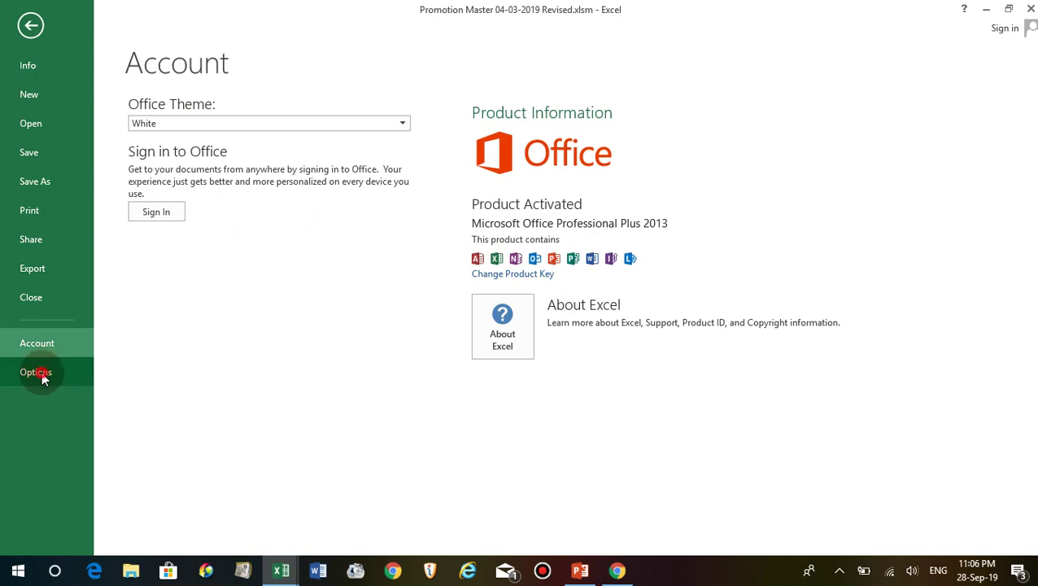
click(36, 372)
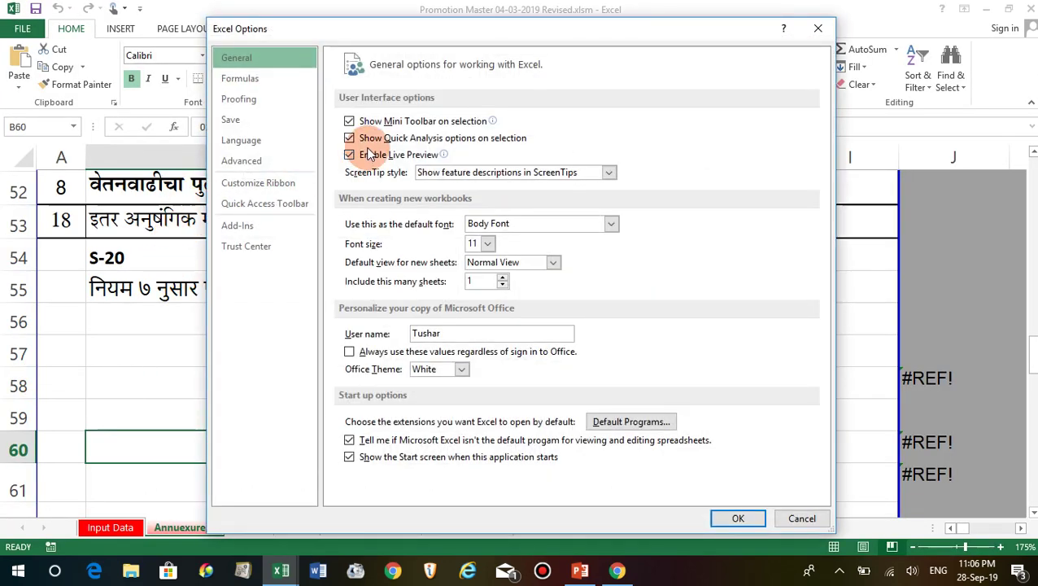
click(249, 248)
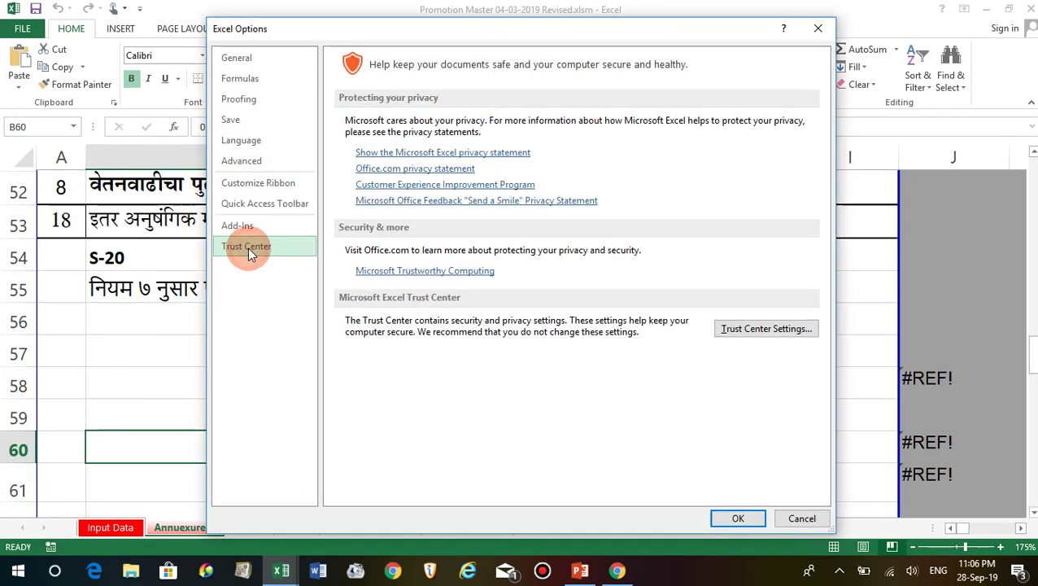
click(769, 328)
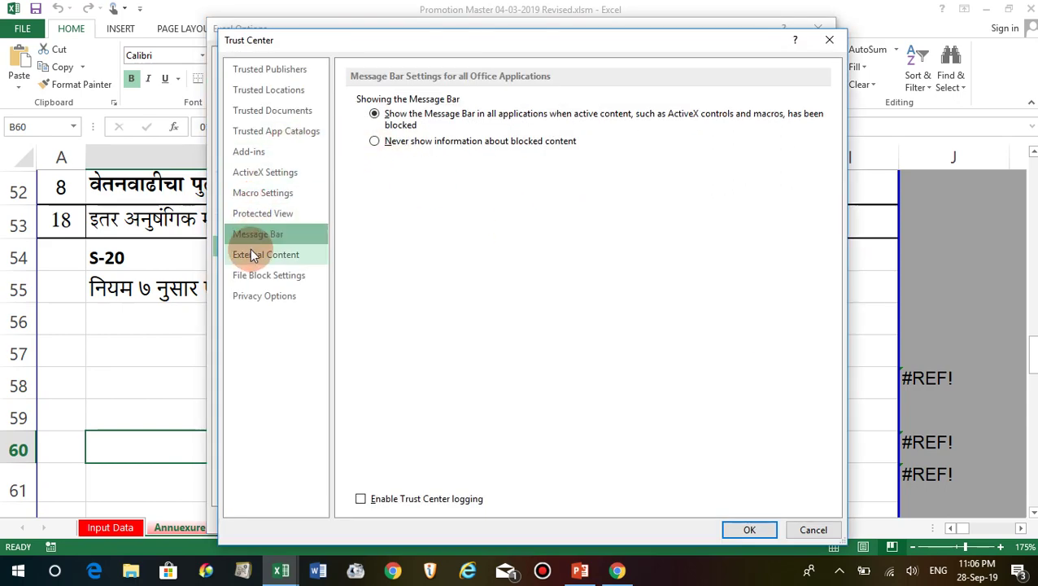
click(261, 198)
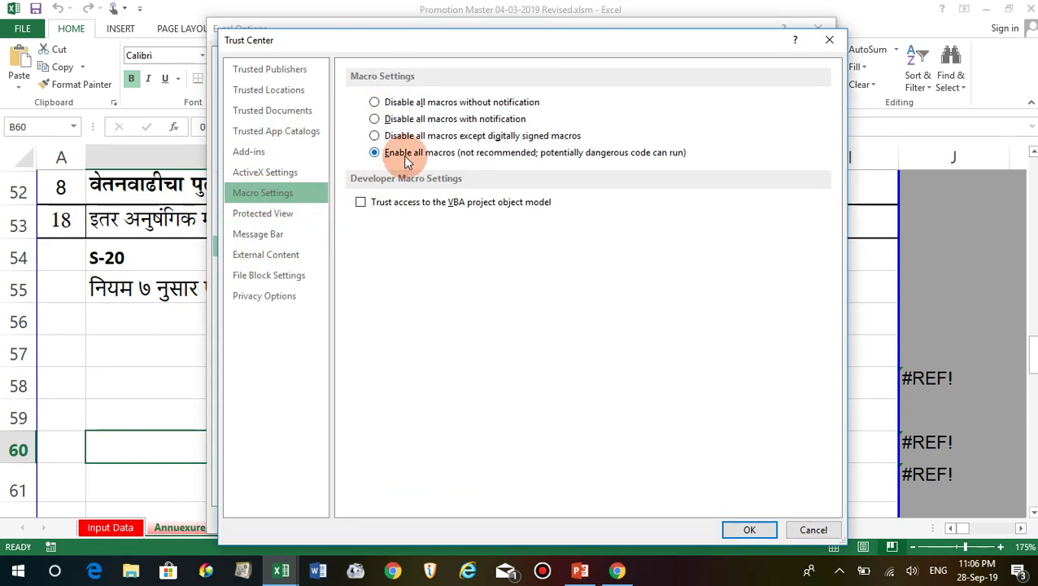
click(754, 529)
click(725, 526)
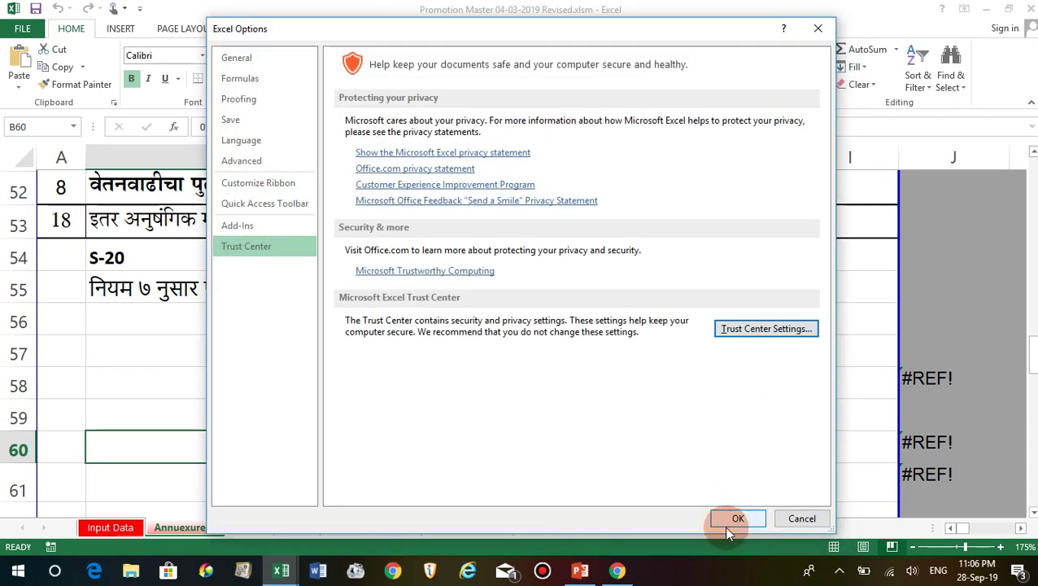
click(750, 421)
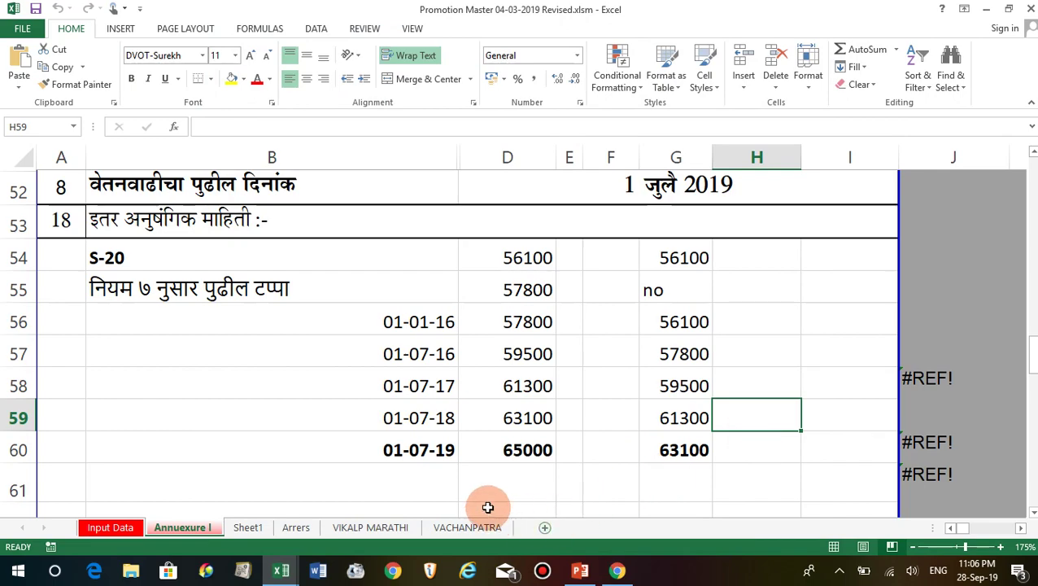
Step: Run the unhide macro from the orange Unhide Cell shape on Annuexure I
scroll(255, 413, up, 2)
scroll(254, 412, up, 5)
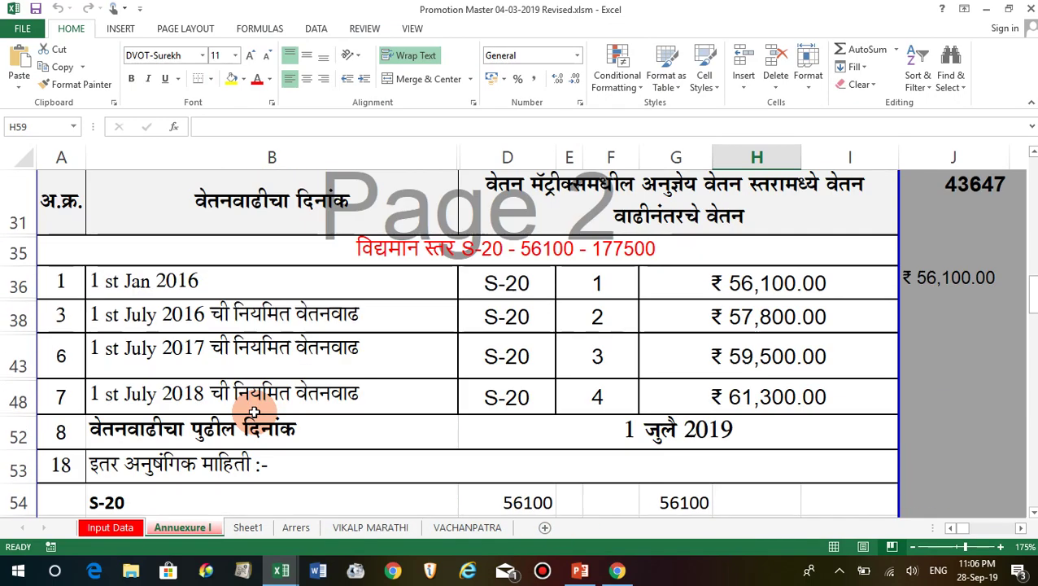
scroll(255, 412, up, 3)
scroll(602, 359, up, 3)
scroll(607, 371, down, 3)
scroll(607, 371, down, 2)
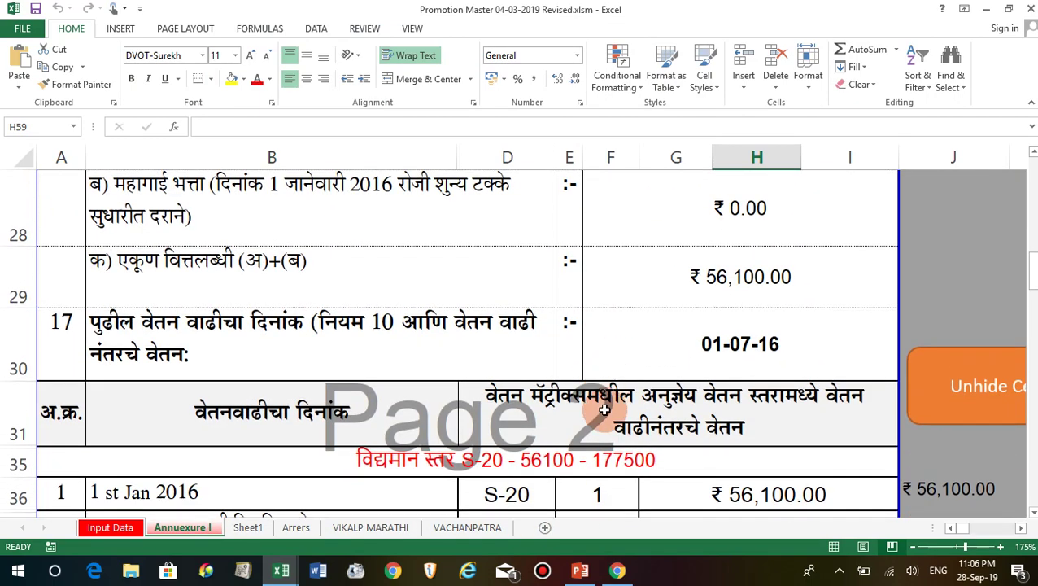
scroll(651, 472, down, 3)
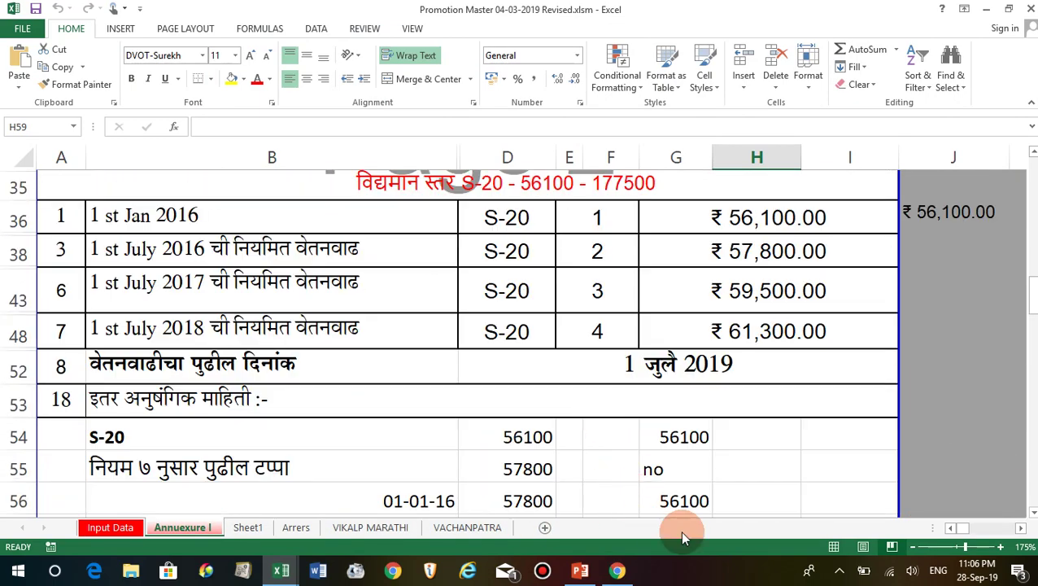
click(1021, 528)
scroll(950, 472, up, 3)
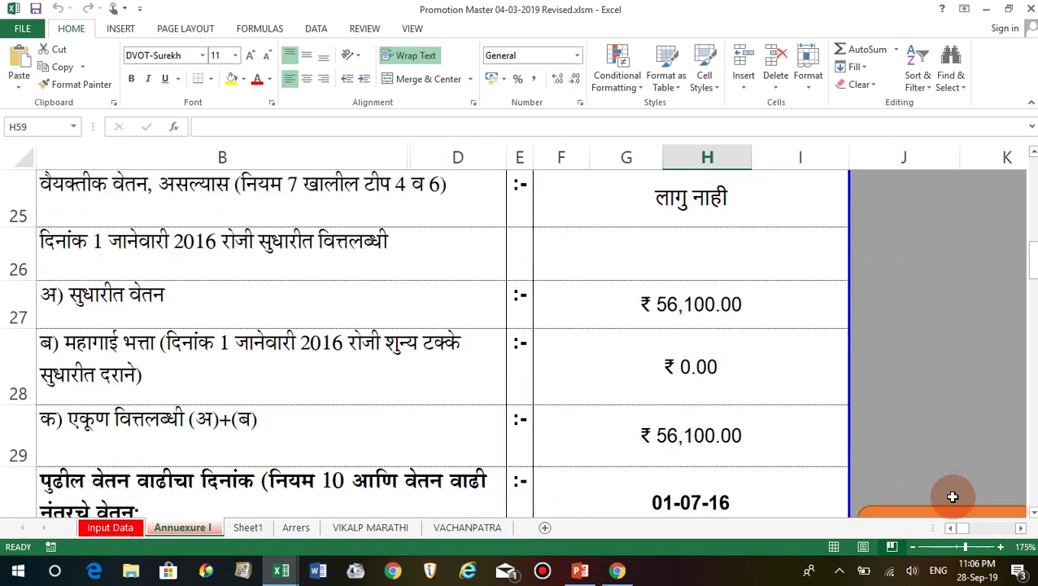
scroll(951, 480, down, 1)
click(1021, 531)
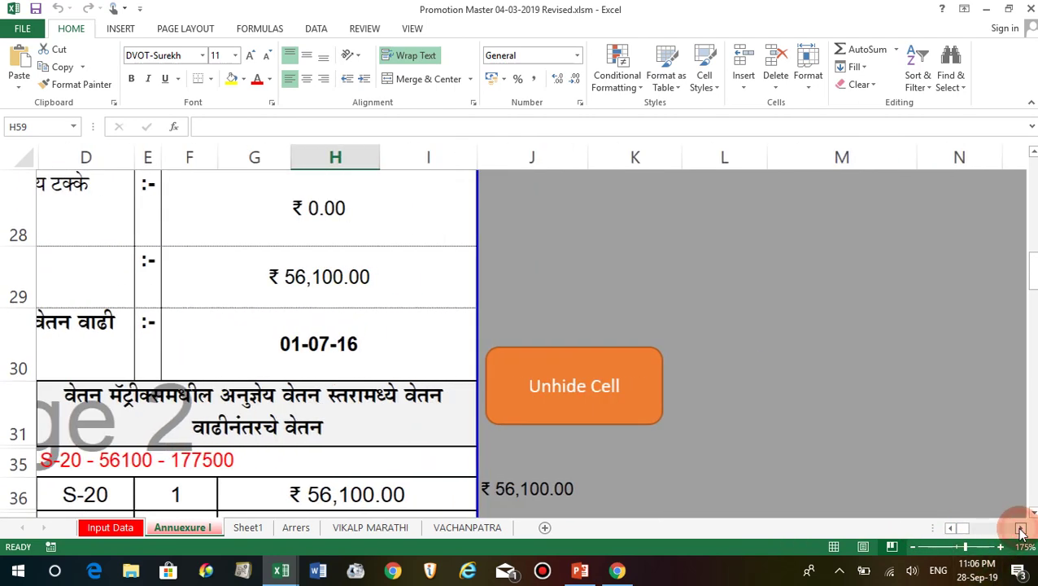
click(549, 379)
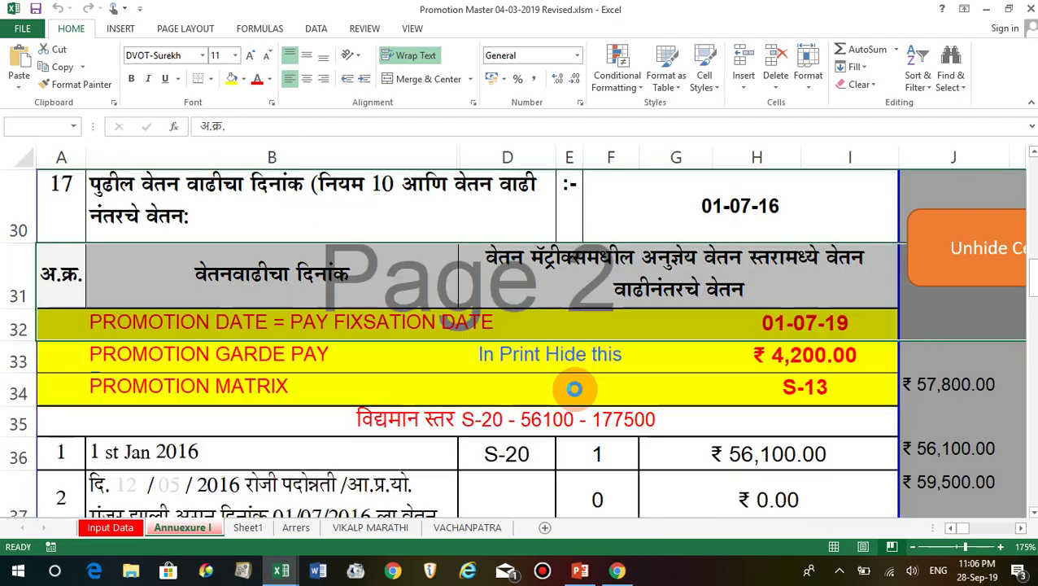
Step: Scroll through Annuexure I to review the restored promotion date, grade pay and matrix rows
scroll(574, 390, down, 2)
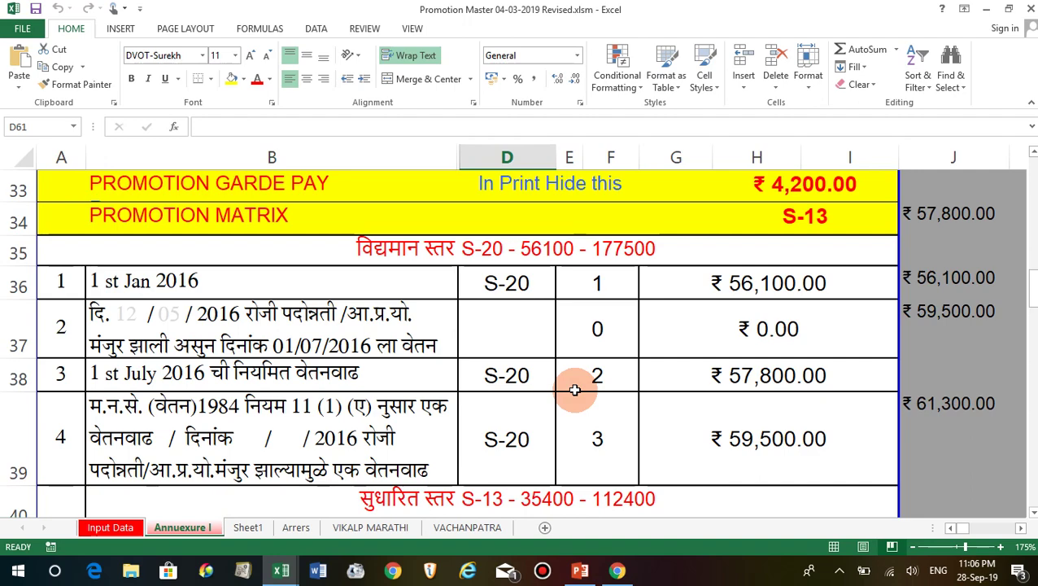
scroll(575, 390, down, 2)
scroll(574, 390, down, 2)
scroll(575, 390, up, 1)
scroll(574, 389, up, 2)
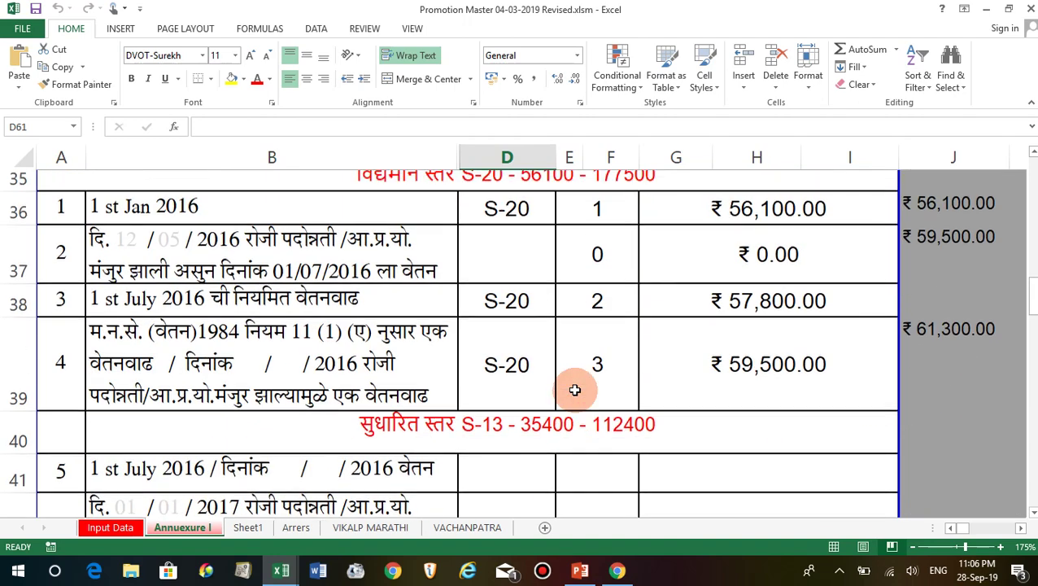
scroll(553, 366, up, 2)
scroll(495, 377, down, 1)
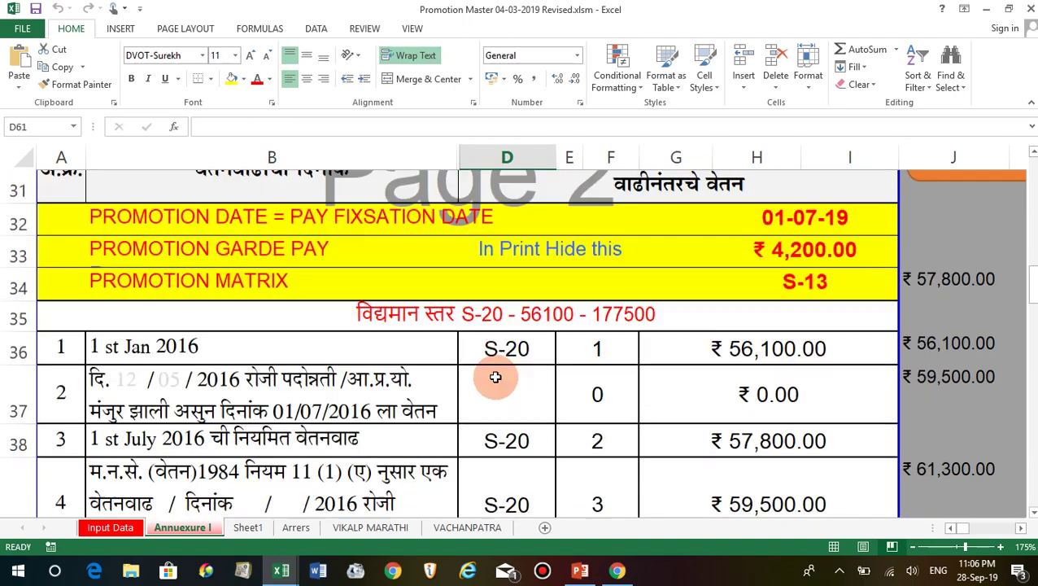
scroll(496, 377, down, 2)
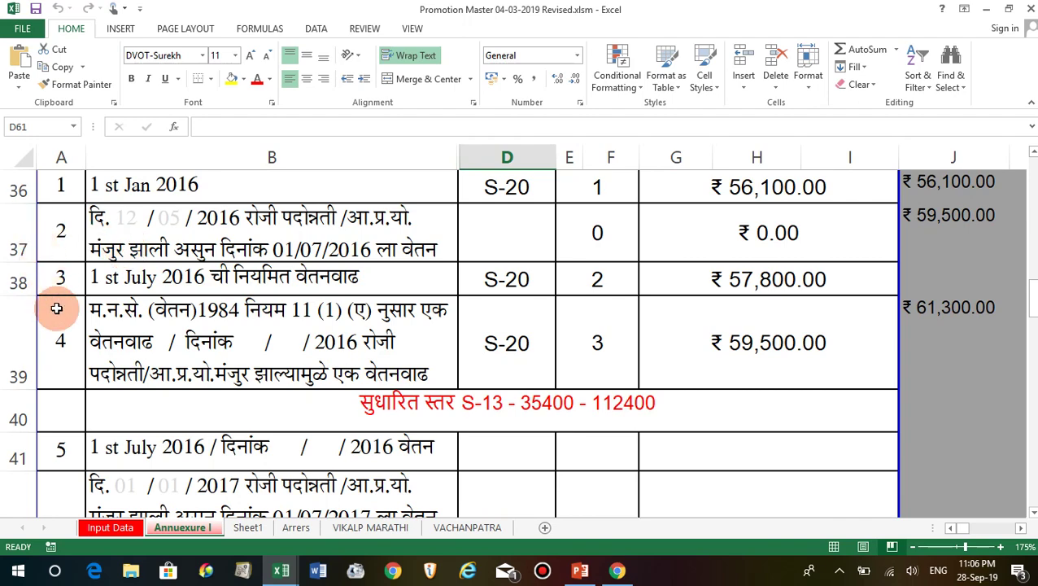
scroll(106, 397, down, 2)
scroll(83, 412, down, 2)
scroll(264, 392, down, 1)
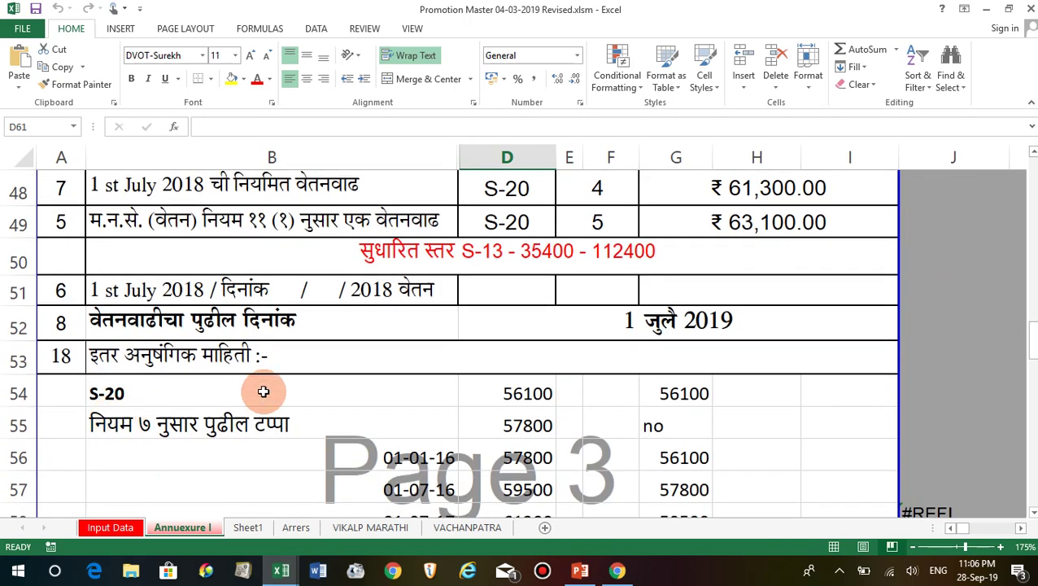
scroll(468, 366, down, 2)
scroll(467, 366, down, 2)
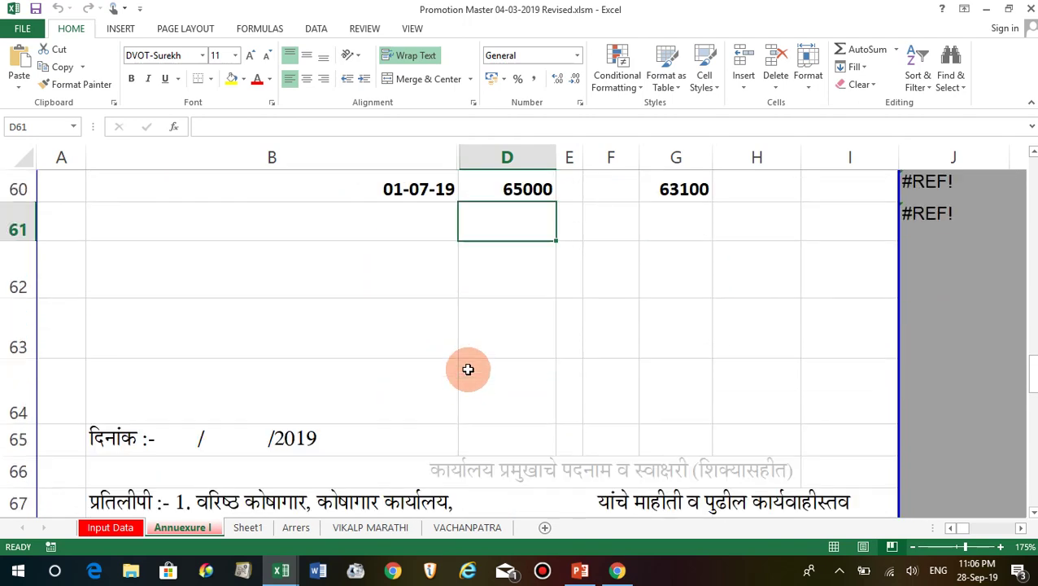
scroll(476, 405, down, 2)
scroll(476, 404, down, 1)
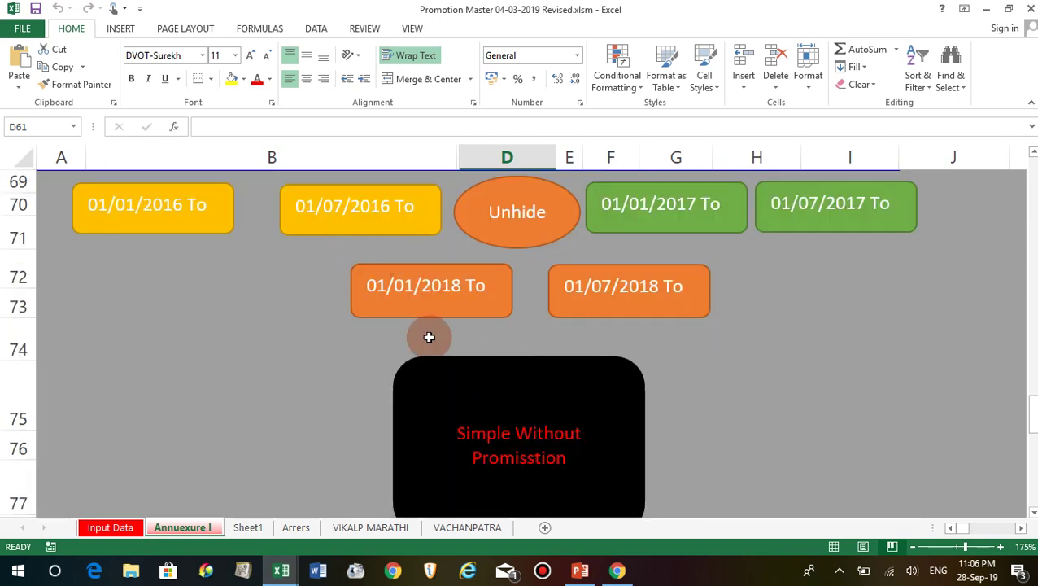
Step: Run the Simple Without Promisstion macro to hide the no-promotion rows
click(545, 462)
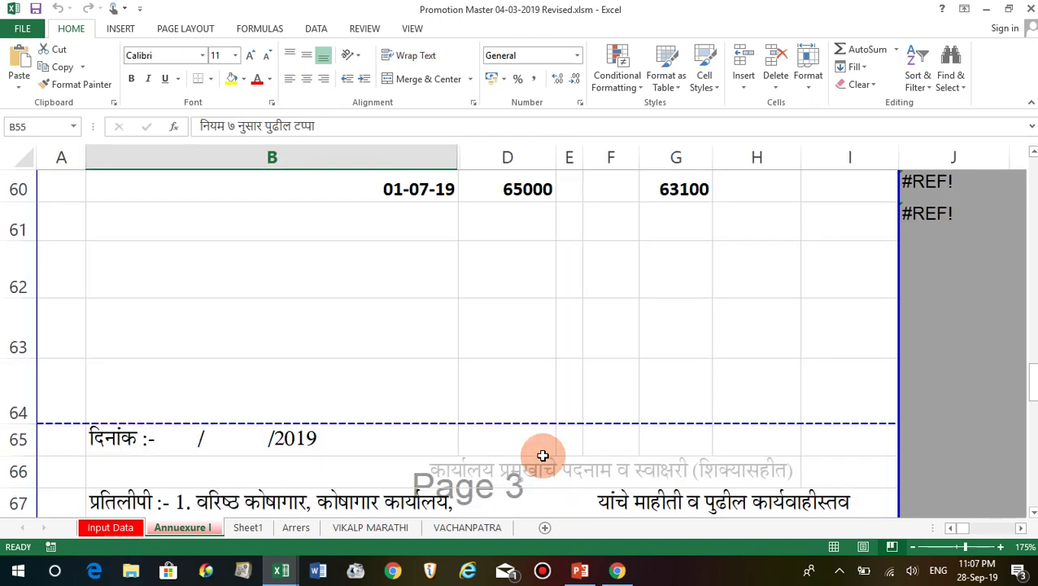
scroll(521, 410, up, 4)
scroll(525, 399, up, 2)
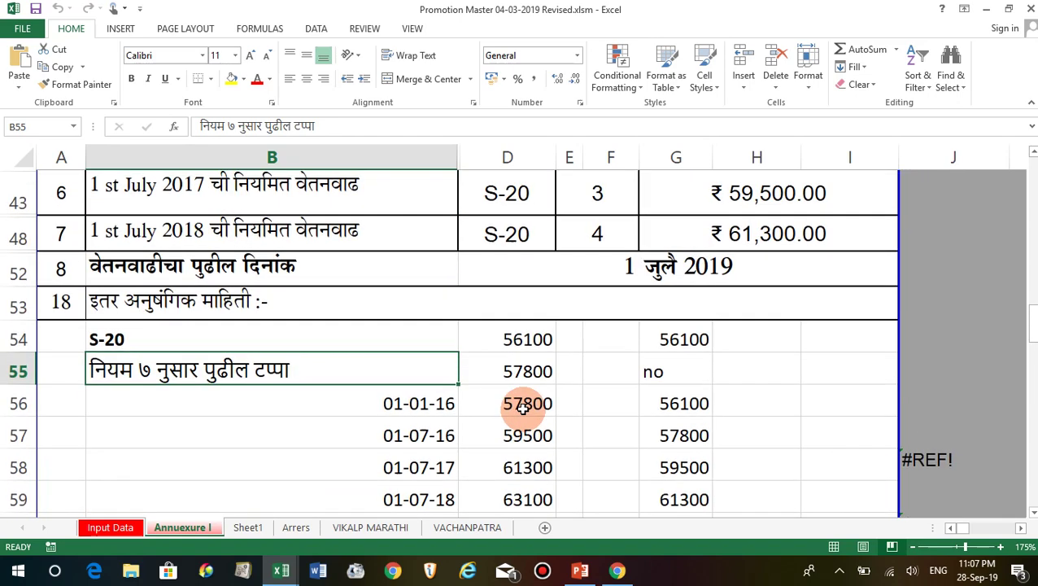
scroll(519, 401, up, 3)
scroll(521, 407, up, 1)
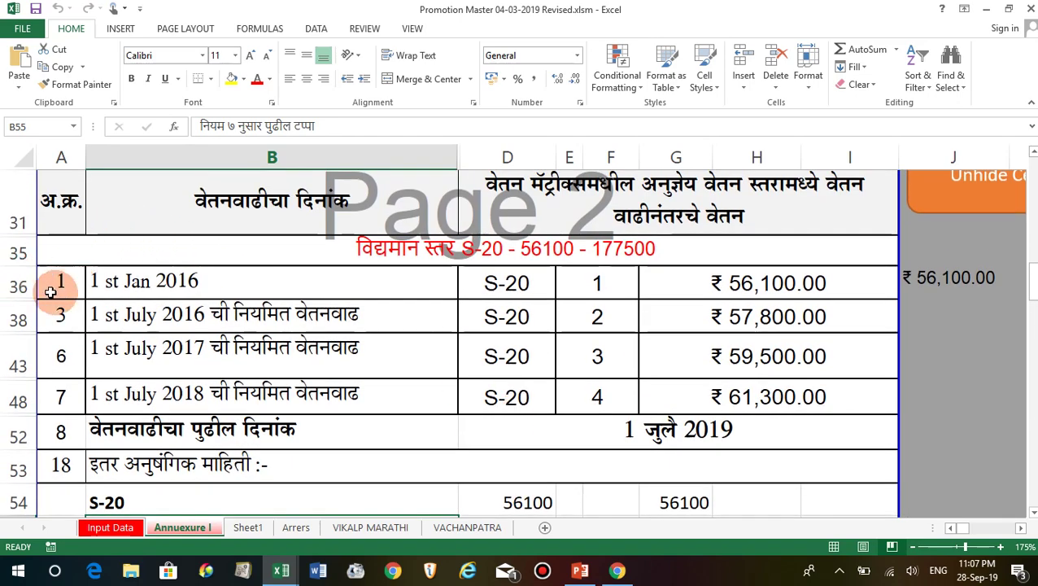
Step: Select rows 36 to 48 and unhide the hidden rows 37 and 39
click(18, 287)
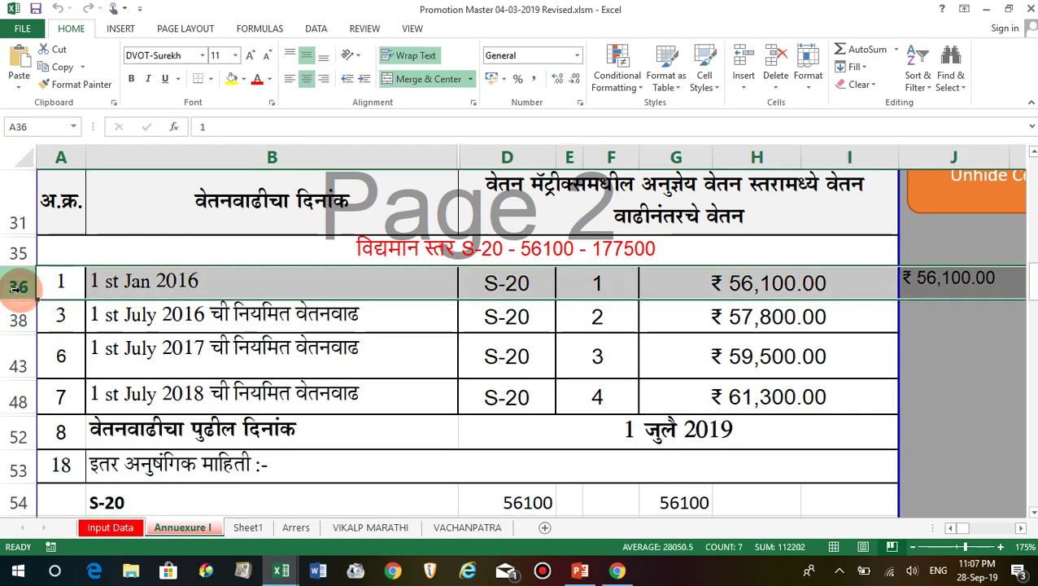
click(18, 320)
click(18, 366)
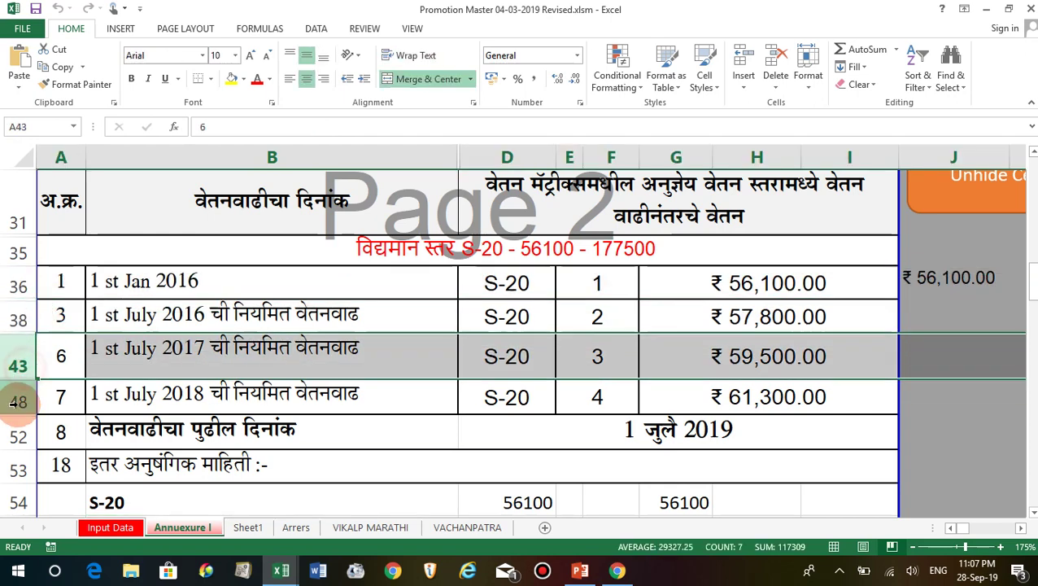
click(18, 401)
click(740, 283)
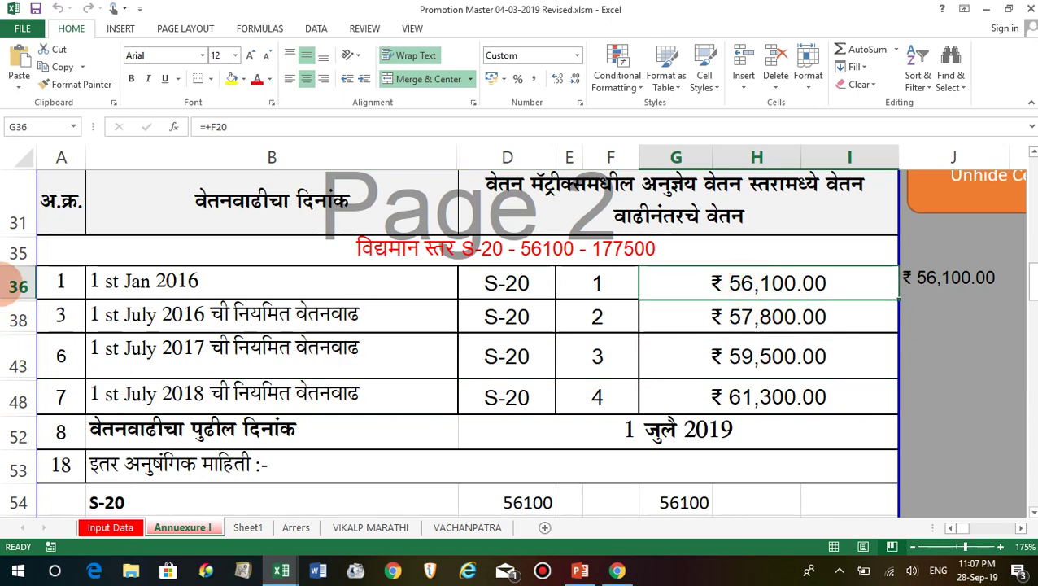
click(18, 283)
drag(24, 325, 18, 399)
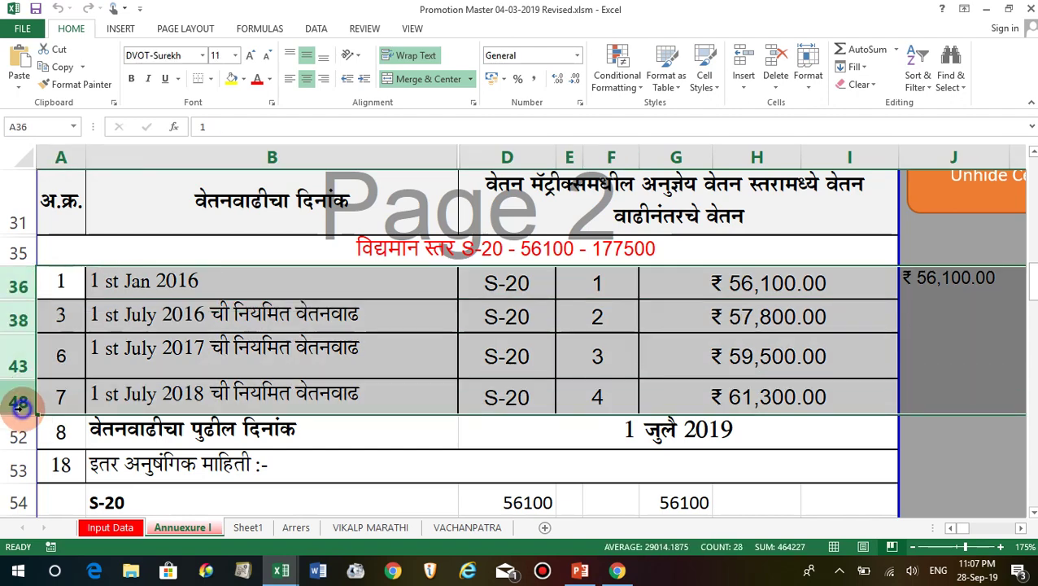
right_click(18, 398)
click(88, 305)
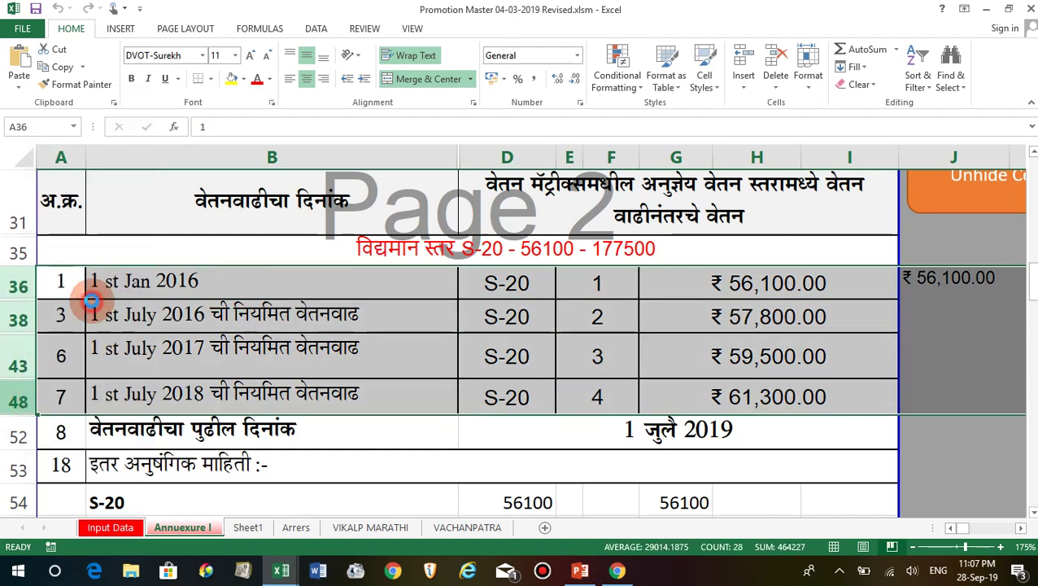
Step: Deselect the rows, then rerun the Simple Without Promisstion button to hide the no-promotion rows
scroll(386, 409, down, 1)
scroll(386, 409, down, 2)
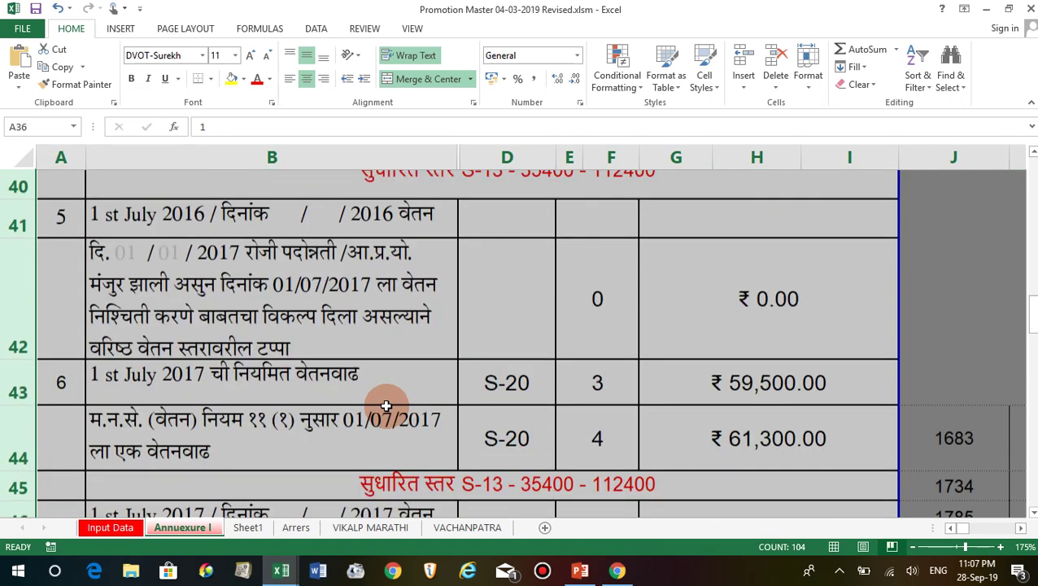
scroll(386, 409, down, 1)
scroll(386, 408, down, 1)
scroll(386, 409, down, 1)
scroll(384, 424, down, 1)
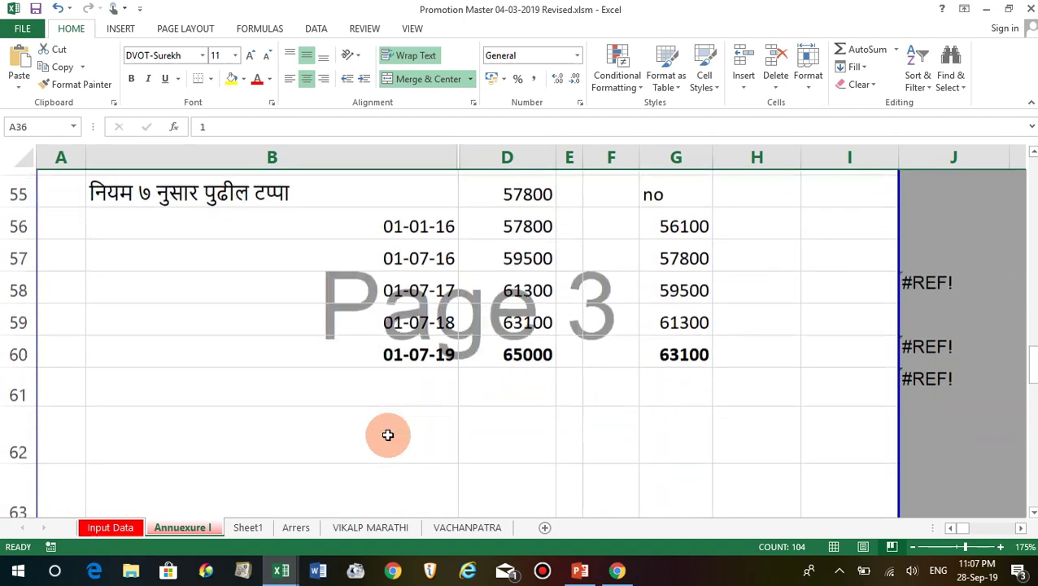
scroll(388, 435, down, 1)
click(381, 394)
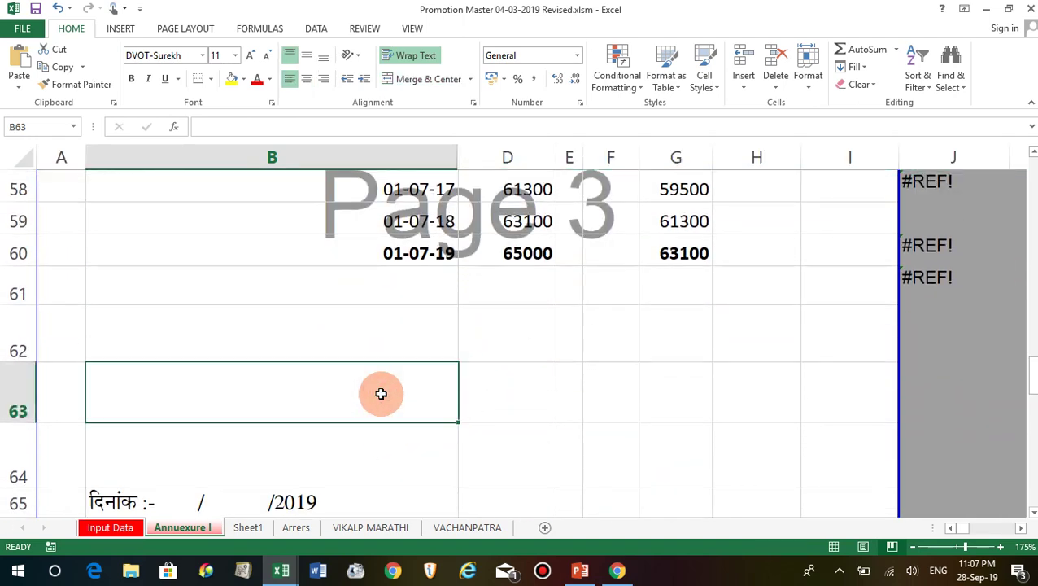
scroll(380, 393, up, 1)
scroll(381, 394, up, 3)
scroll(381, 393, up, 1)
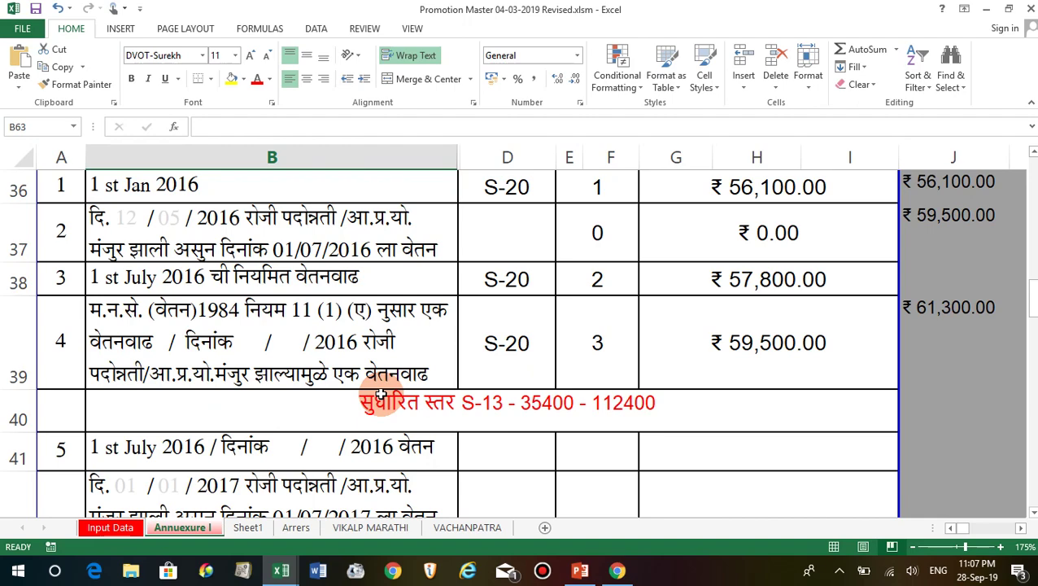
scroll(380, 394, up, 2)
scroll(514, 341, down, 1)
scroll(514, 340, down, 4)
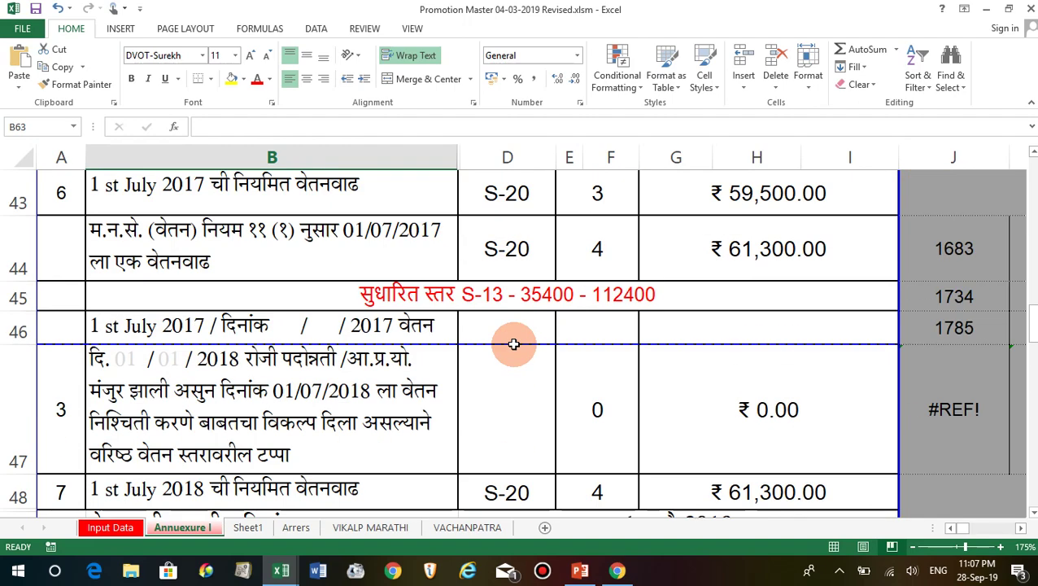
scroll(524, 337, up, 4)
scroll(733, 322, down, 1)
scroll(723, 342, down, 5)
scroll(719, 343, down, 1)
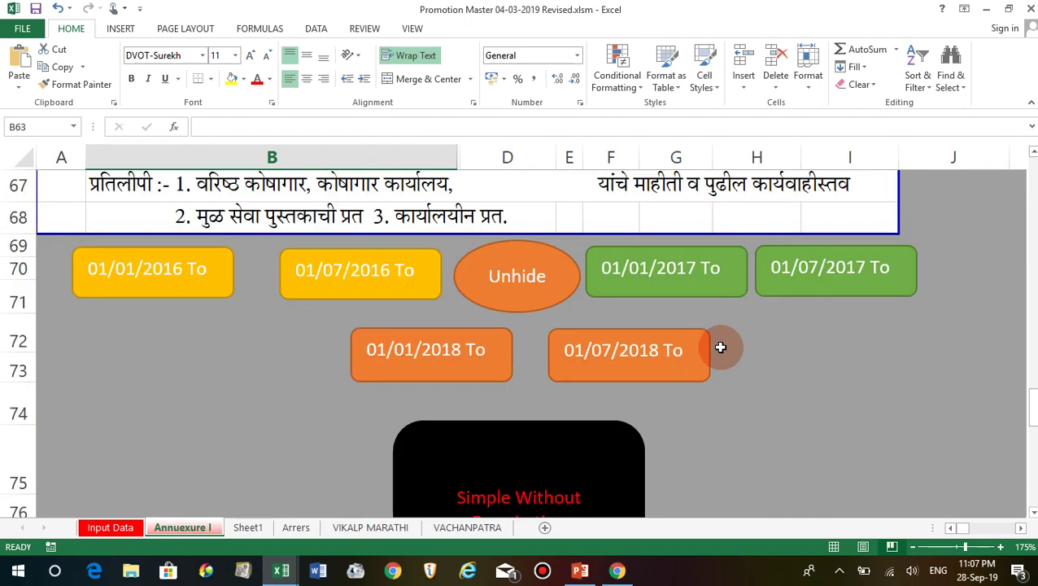
scroll(719, 343, down, 1)
click(528, 436)
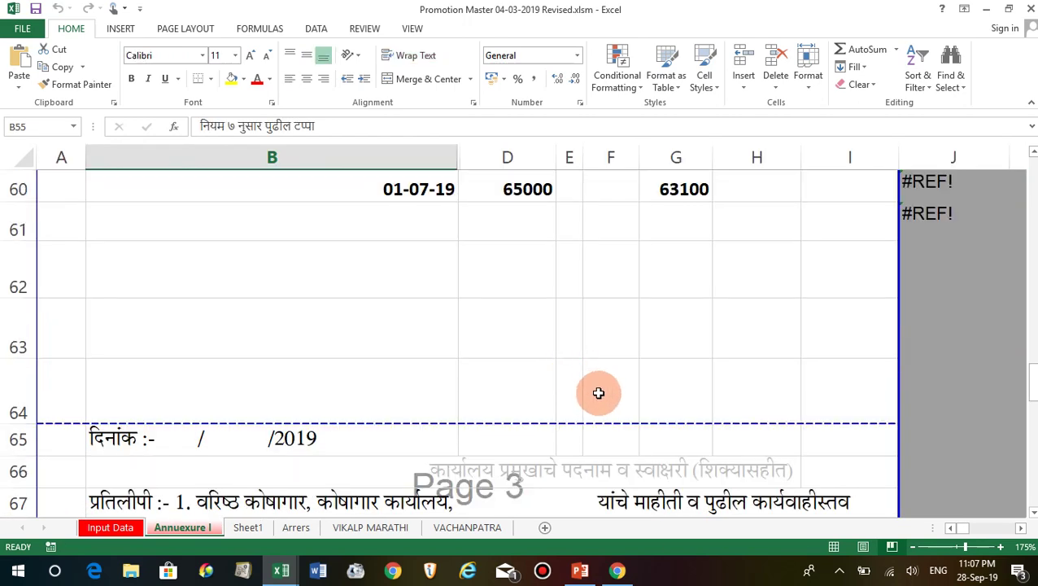
Step: Run the 01/01/2018 To macro button to hide rows for the 2018 promotion
scroll(601, 393, up, 1)
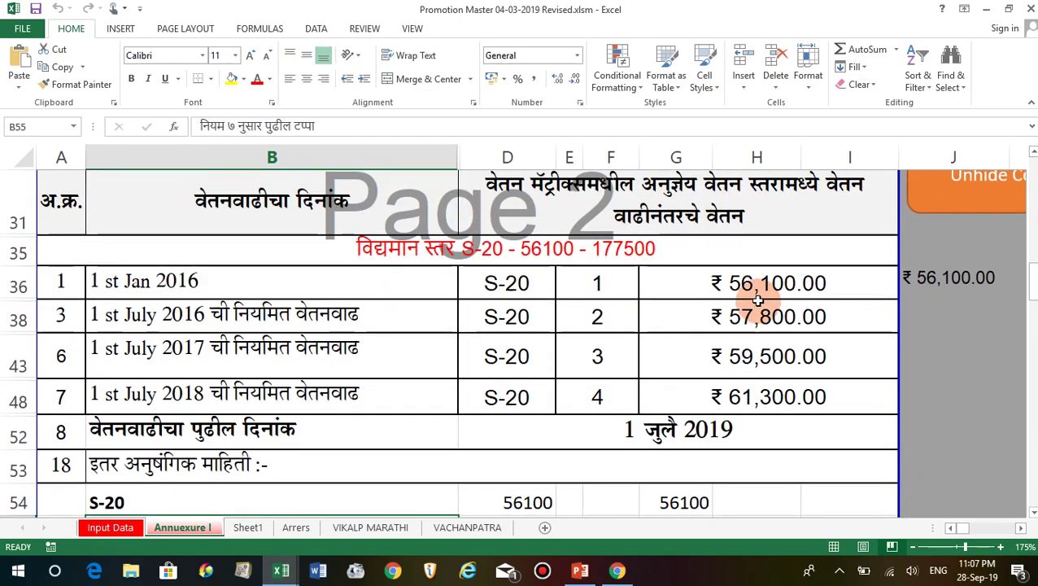
scroll(753, 399, down, 2)
scroll(678, 436, down, 2)
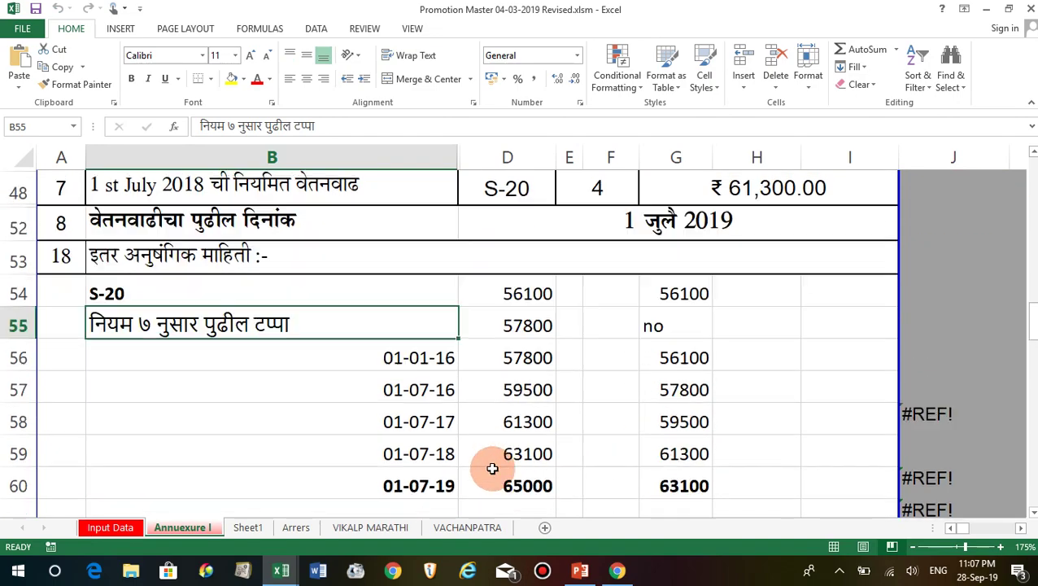
scroll(489, 470, down, 3)
scroll(452, 463, down, 4)
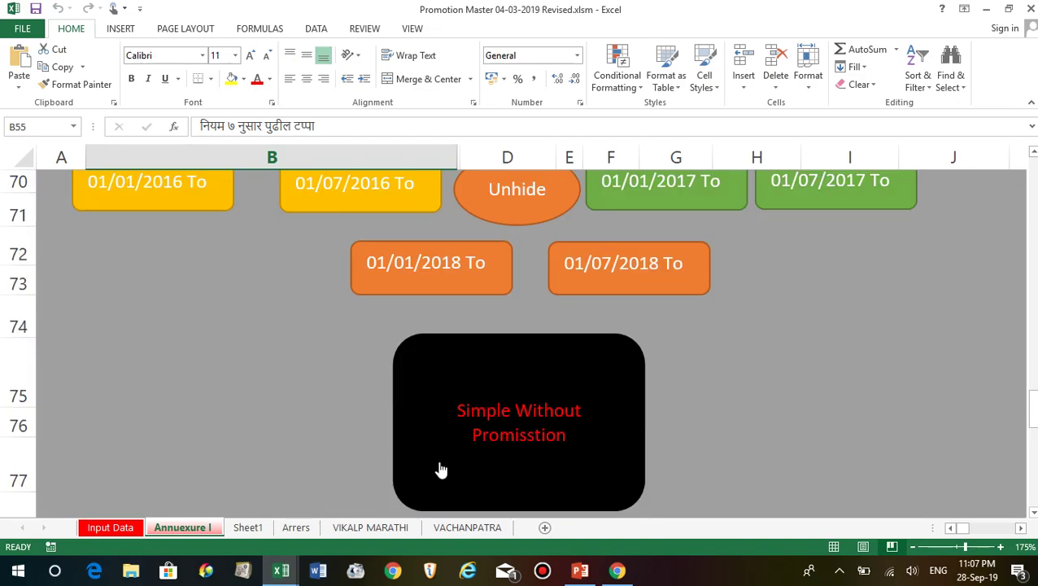
click(413, 277)
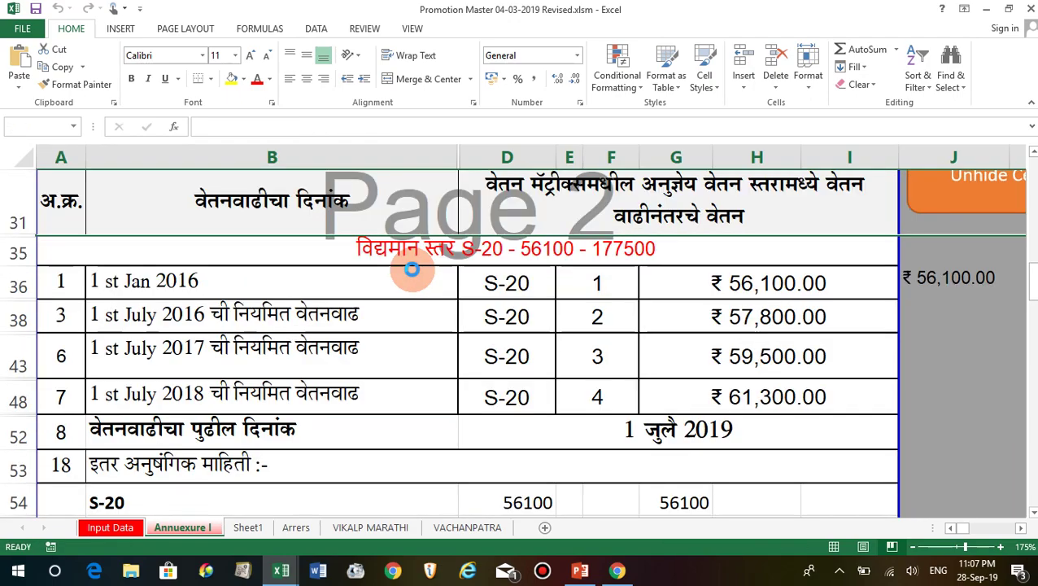
Step: Run the Unhide button to bring back every hidden row of the table
scroll(436, 325, up, 1)
scroll(435, 324, up, 3)
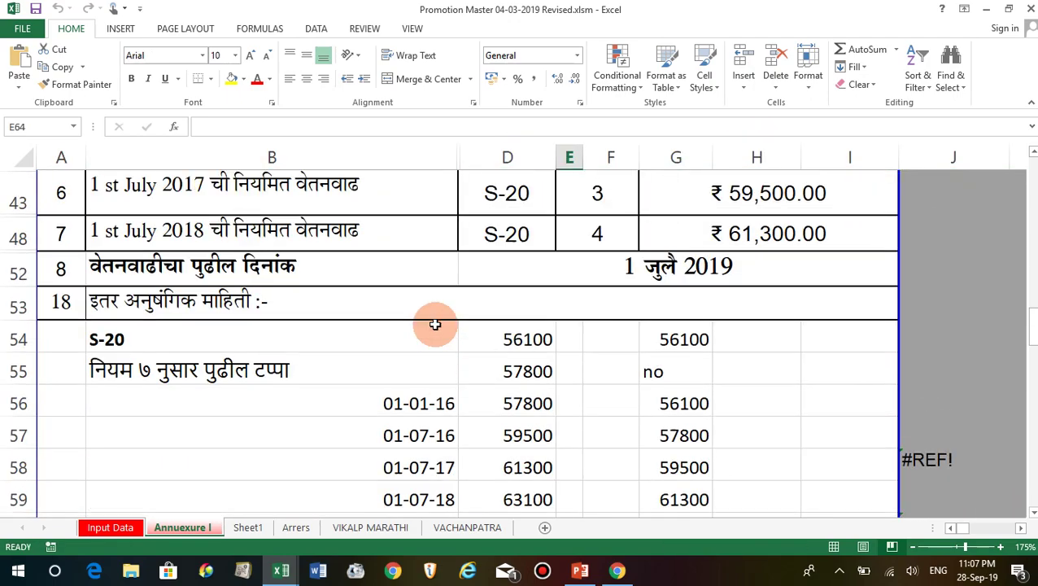
scroll(436, 324, up, 2)
scroll(435, 325, up, 2)
scroll(951, 311, up, 2)
scroll(950, 319, down, 2)
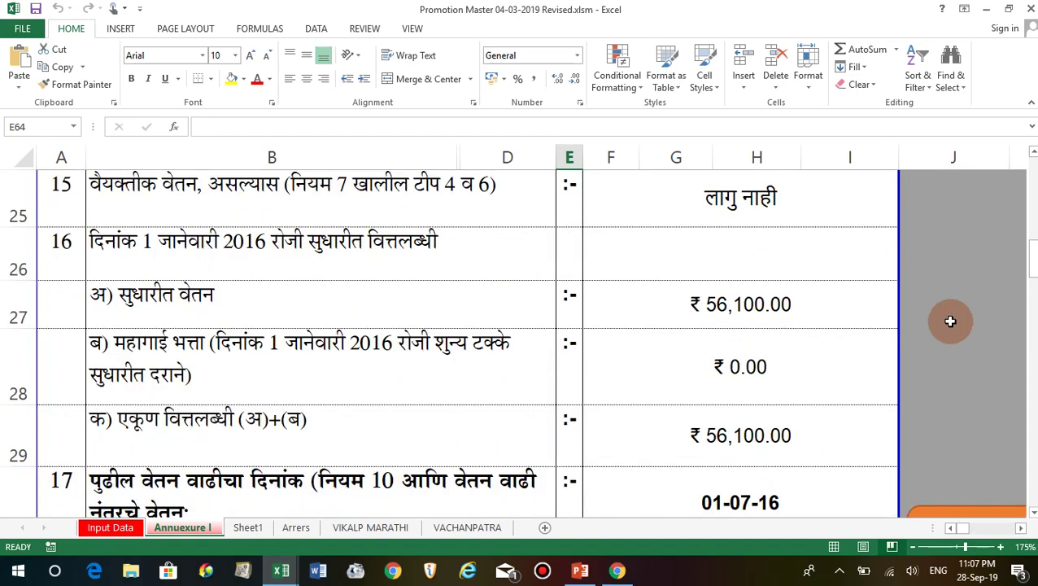
scroll(925, 362, down, 1)
scroll(925, 362, down, 2)
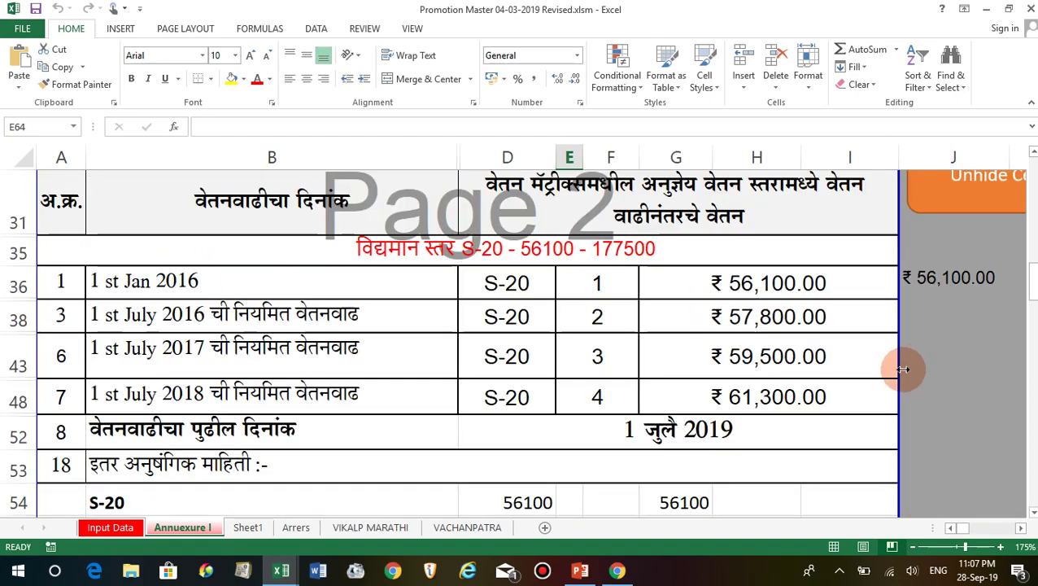
click(979, 199)
Step: Change the promotion date in H32 from 01-07-2019 to 01-07-2018
scroll(772, 439, down, 1)
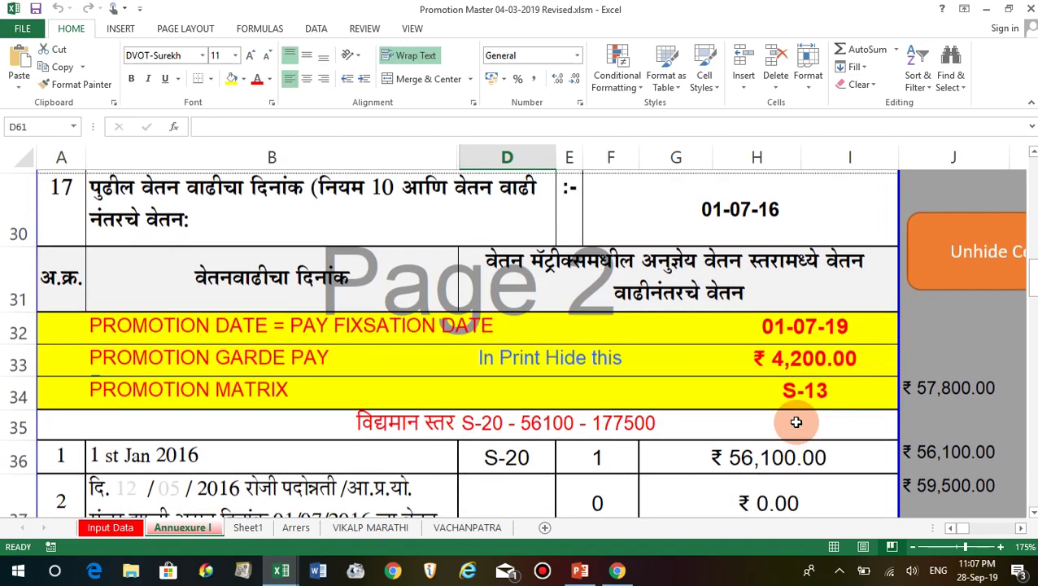
double_click(850, 323)
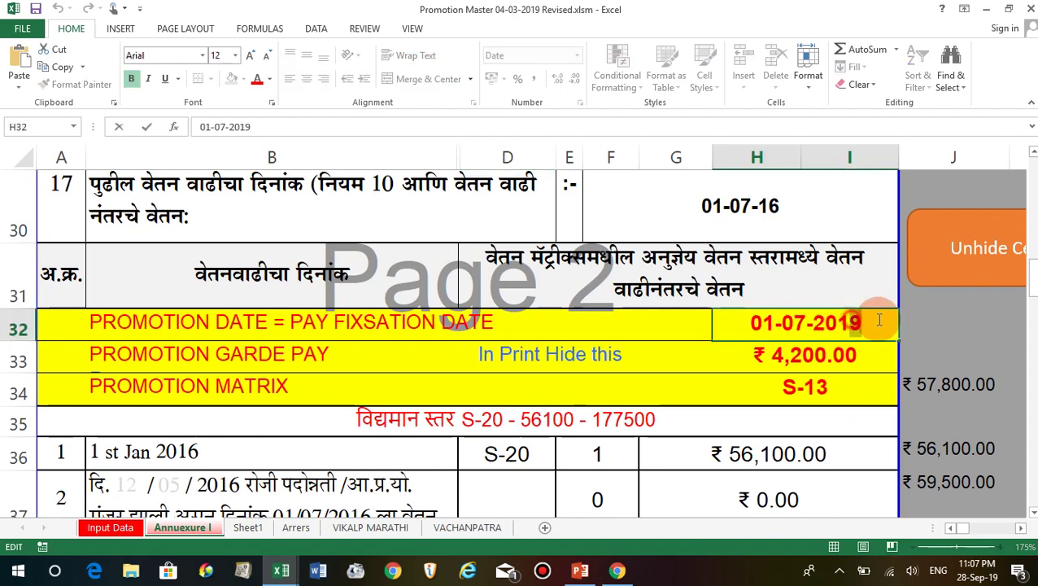
text(8)
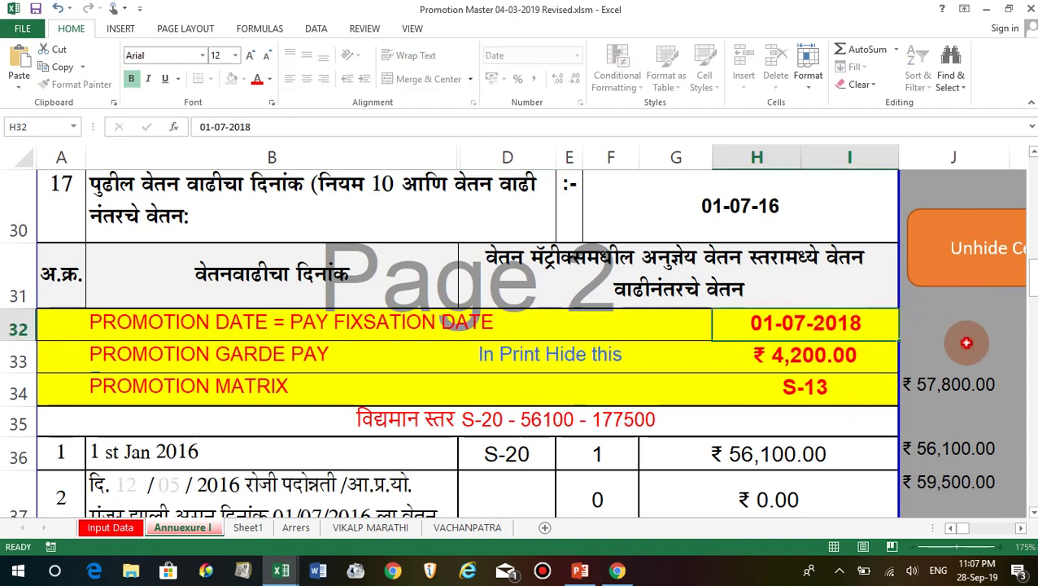
click(967, 343)
Step: Review the salary table's 1st July 2017 row and the 2018 promotion in B47 at S-13, ₹60,400
scroll(405, 451, down, 5)
scroll(411, 448, down, 9)
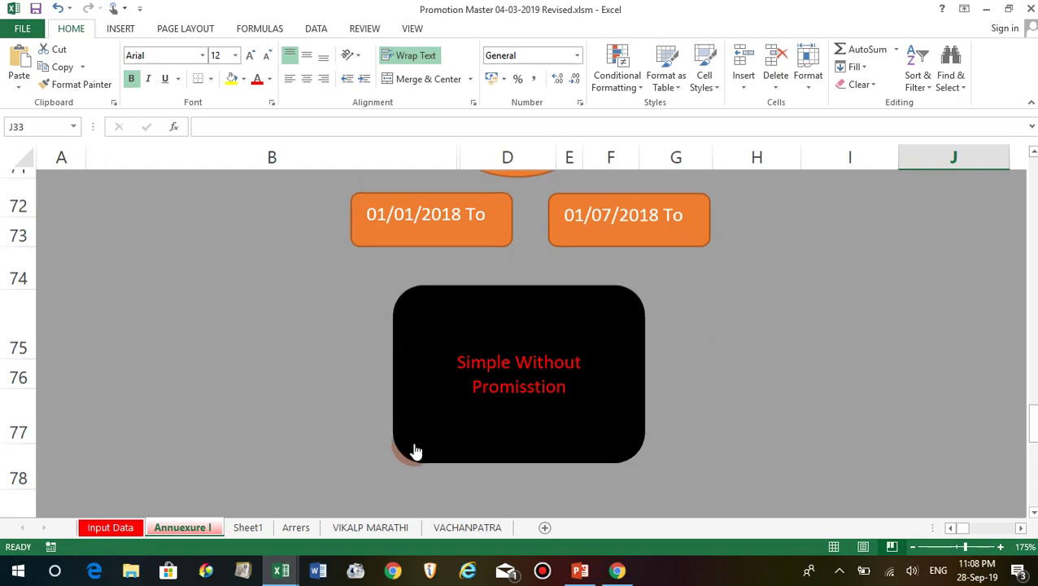
scroll(489, 432, up, 2)
scroll(468, 382, up, 11)
scroll(466, 383, down, 1)
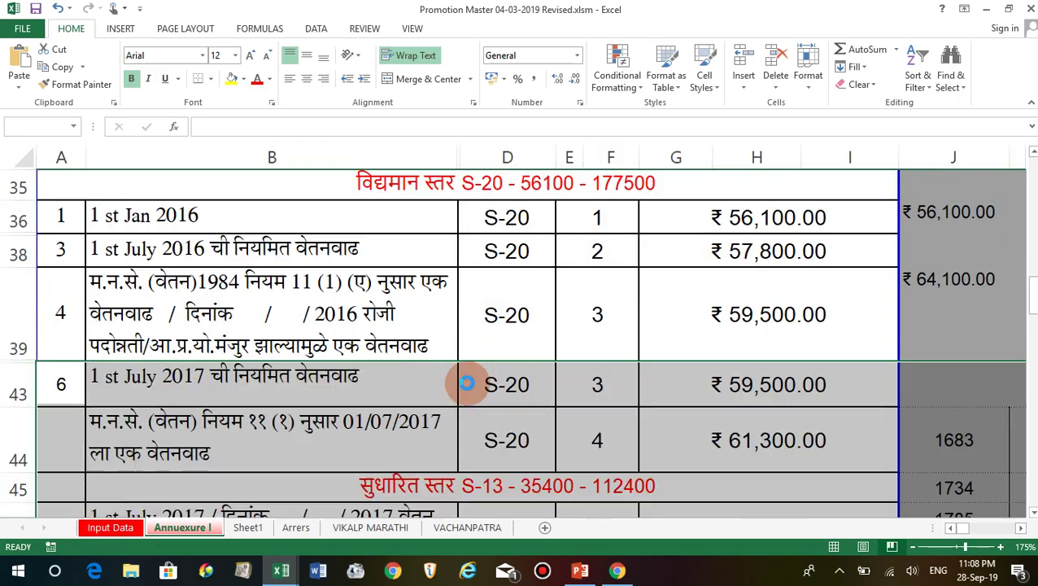
scroll(466, 383, down, 2)
scroll(467, 383, up, 2)
scroll(466, 383, down, 1)
scroll(467, 383, down, 6)
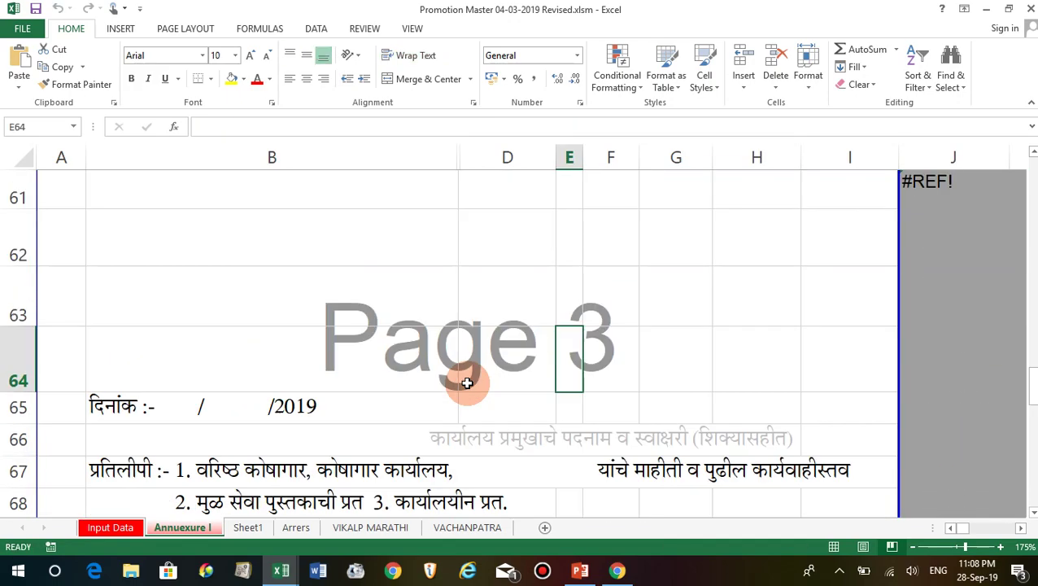
scroll(467, 382, up, 2)
scroll(467, 383, up, 2)
scroll(467, 382, up, 3)
scroll(467, 382, up, 3)
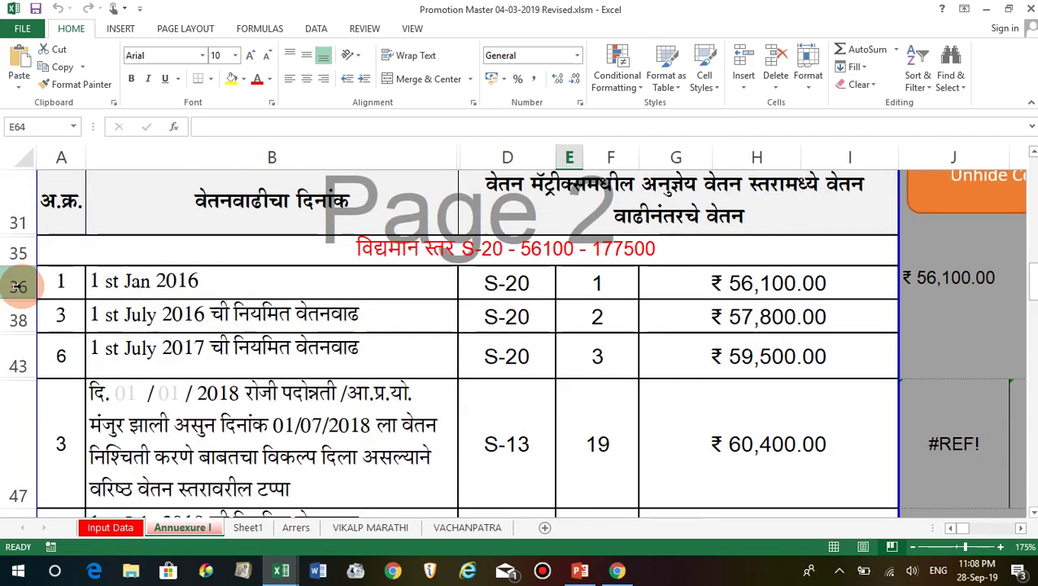
click(357, 358)
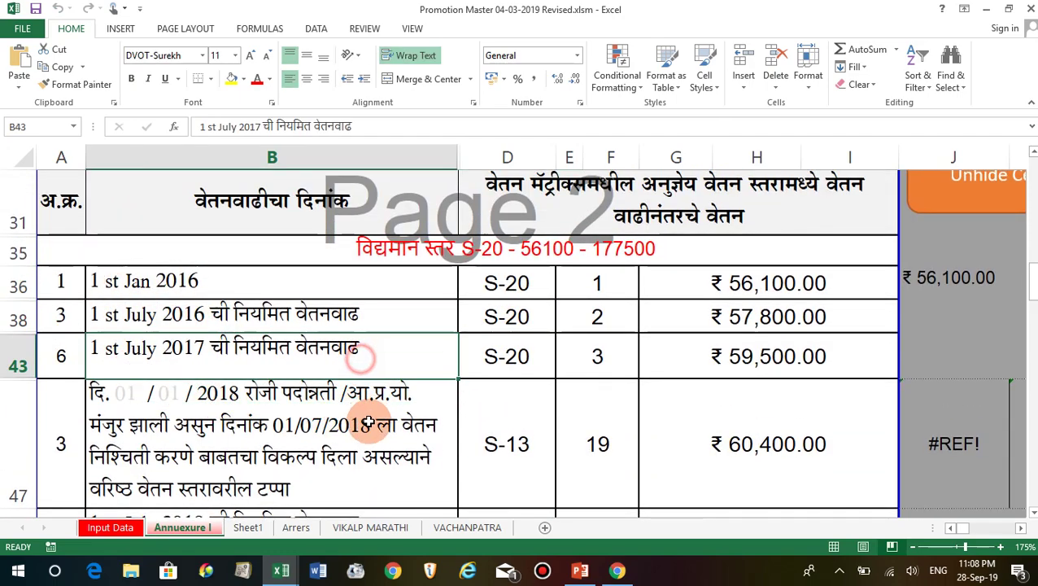
click(367, 423)
scroll(368, 422, down, 1)
scroll(368, 423, down, 1)
scroll(366, 423, down, 1)
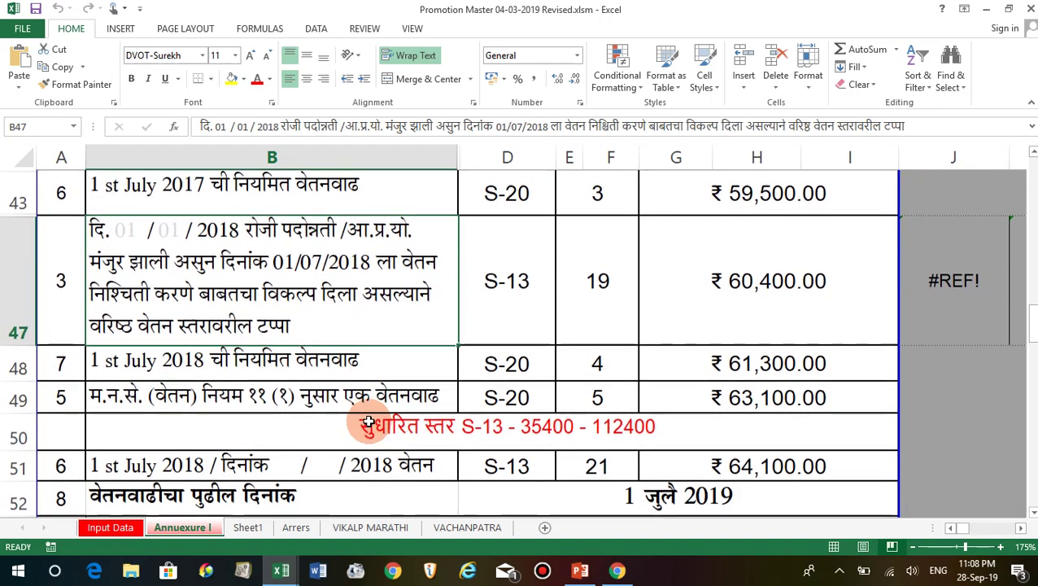
scroll(364, 425, down, 2)
scroll(365, 424, down, 1)
scroll(358, 426, down, 3)
scroll(317, 445, down, 3)
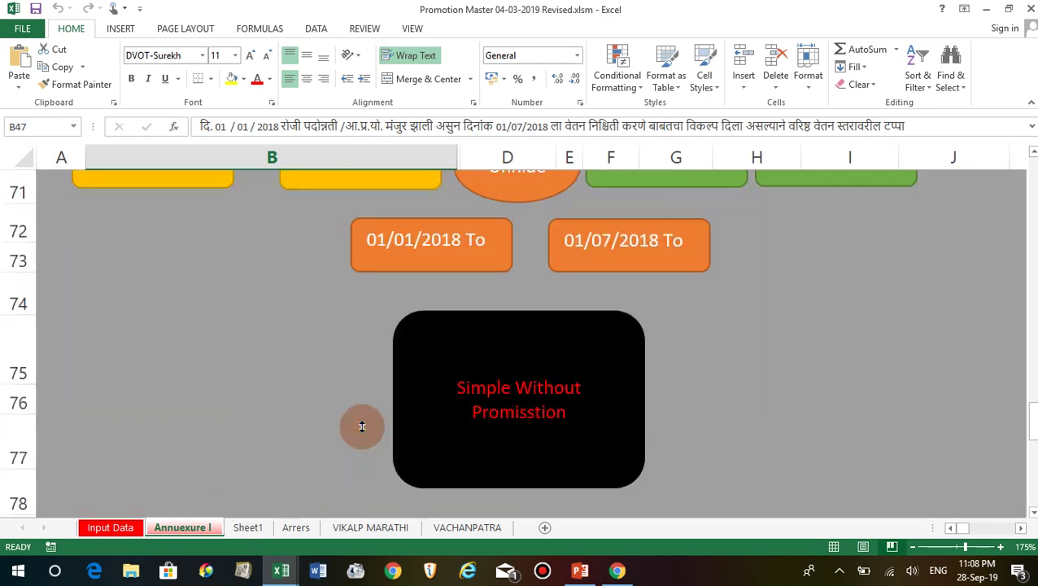
scroll(359, 426, up, 1)
click(248, 401)
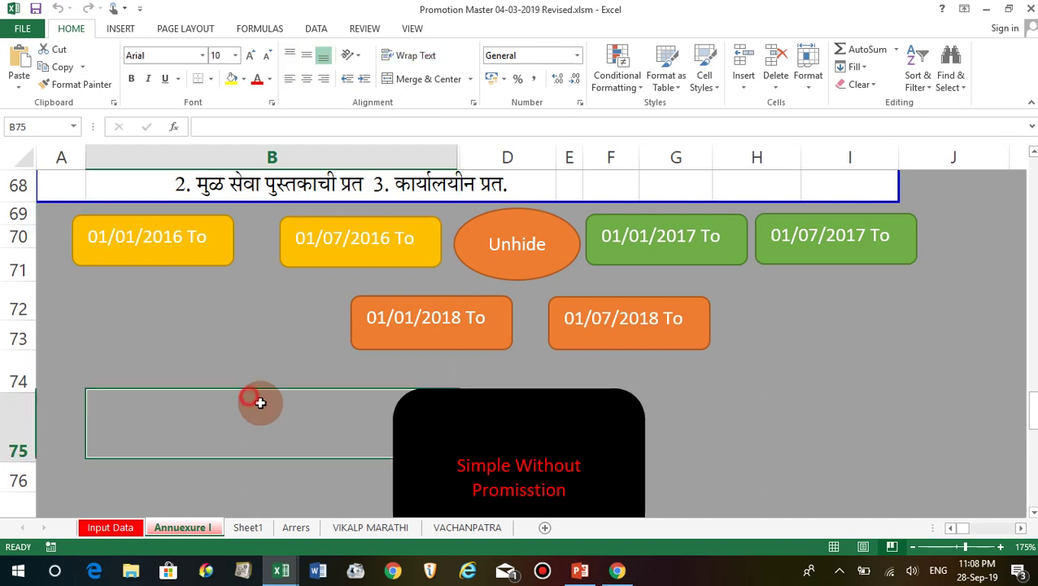
mouse_move(281, 570)
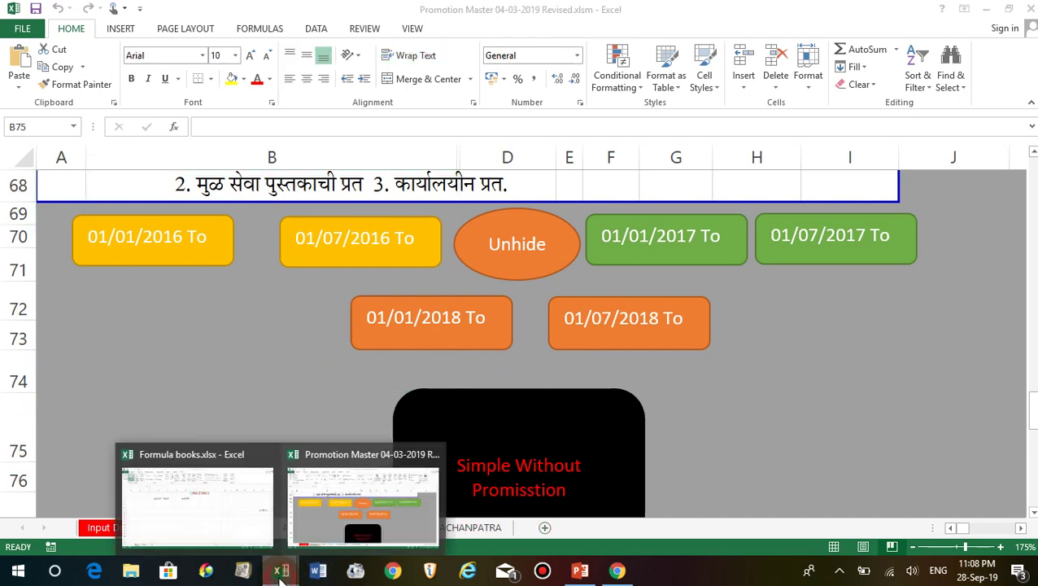
Step: Switch to the Formula books workbook and select cell G7 on Sheet2
click(248, 531)
click(424, 292)
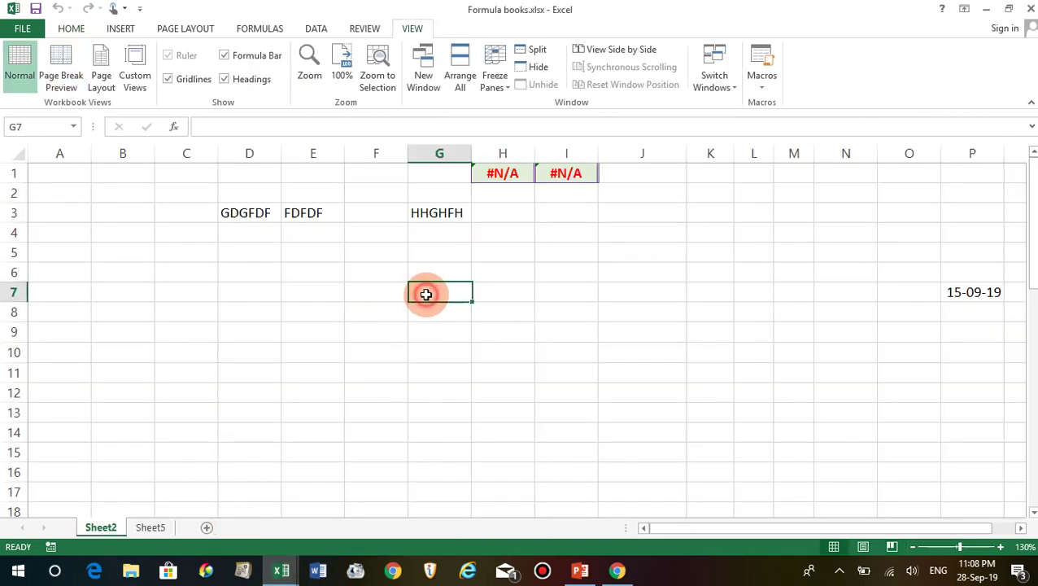
right_click(460, 294)
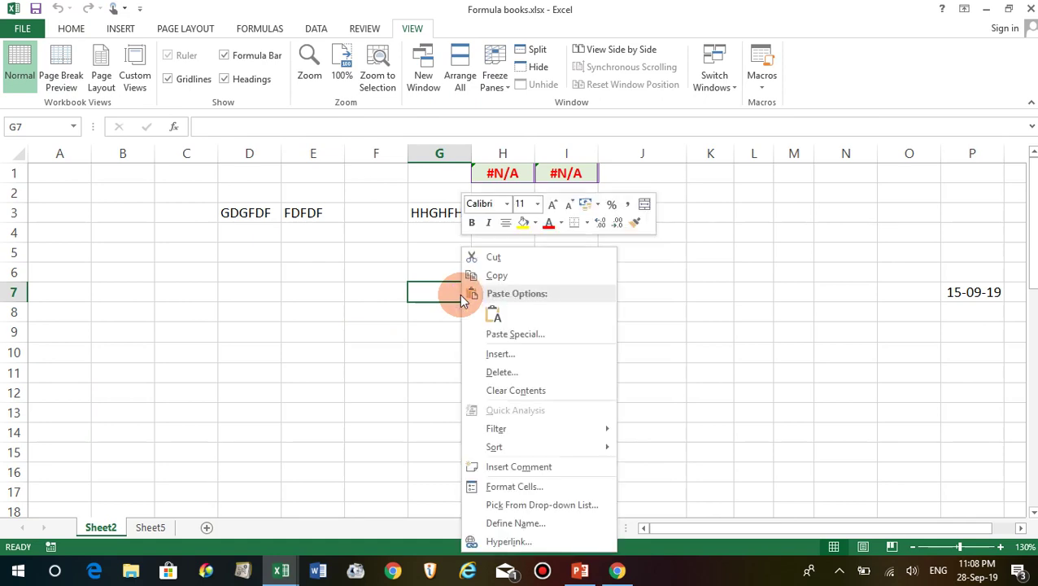
key(Escape)
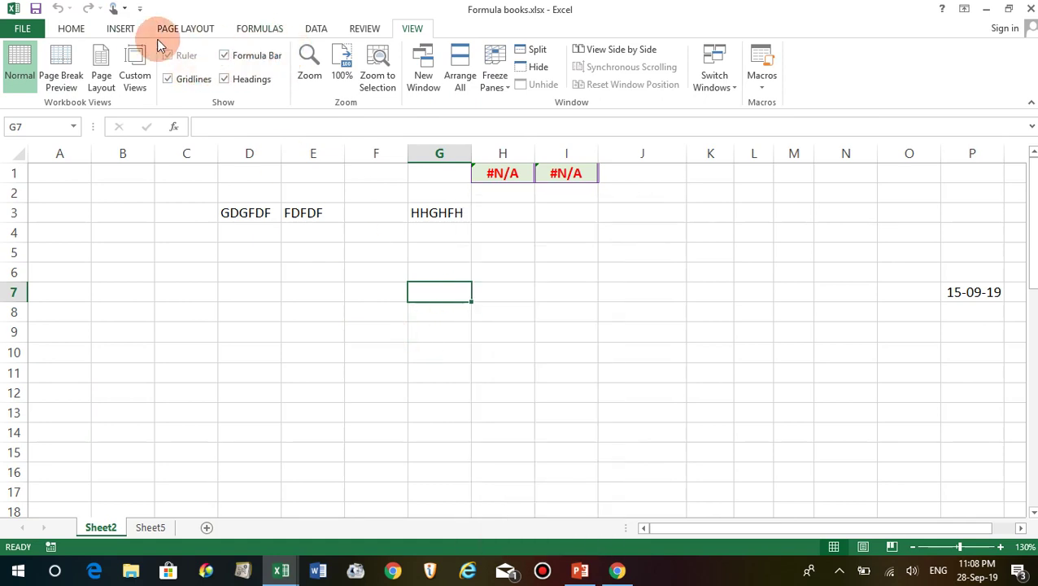
Step: Draw a Rounded Rectangle shape over H8:K13, then deselect it
click(122, 29)
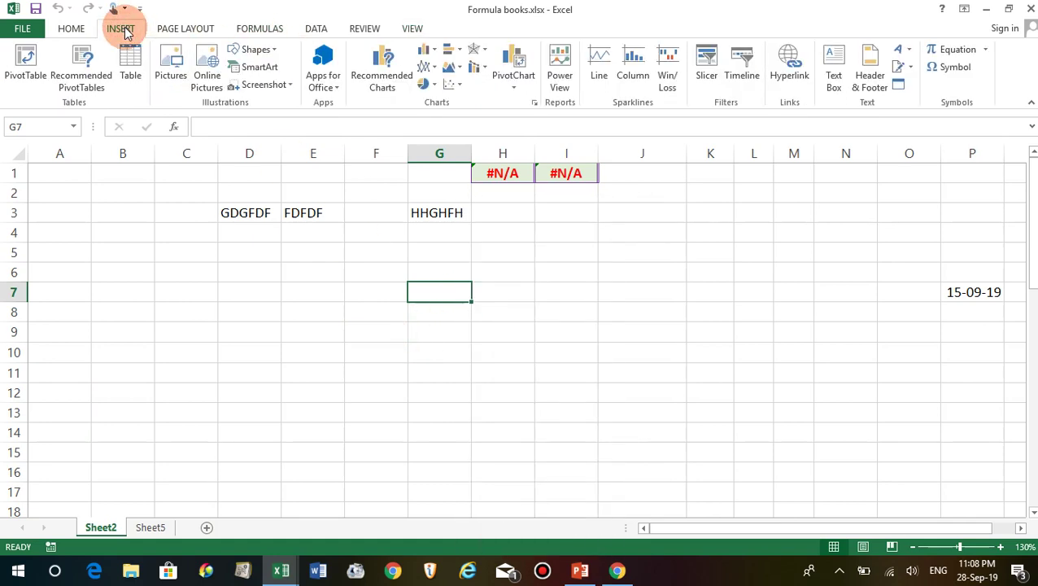
click(255, 49)
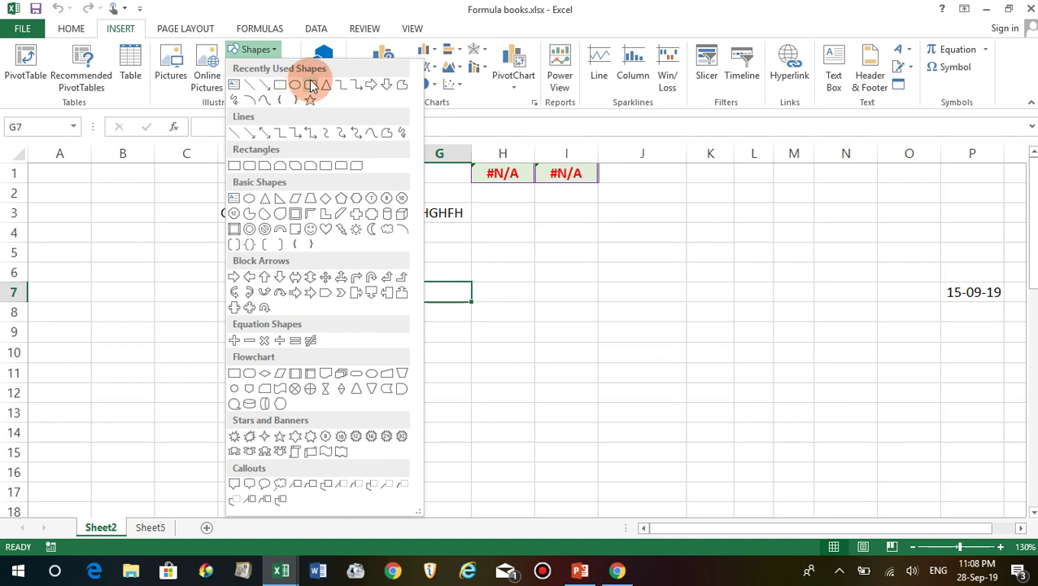
click(312, 86)
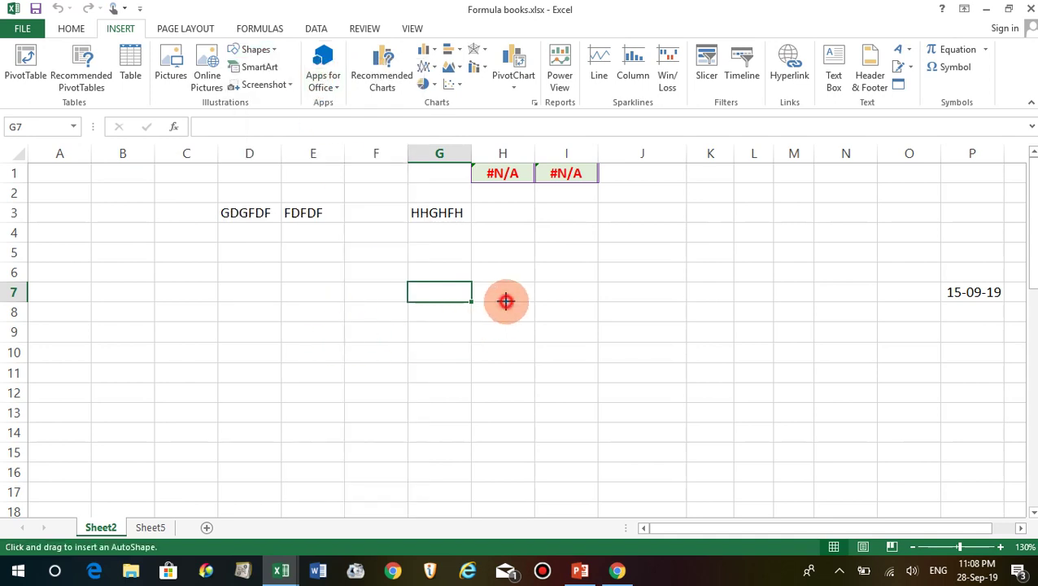
drag(506, 301, 741, 415)
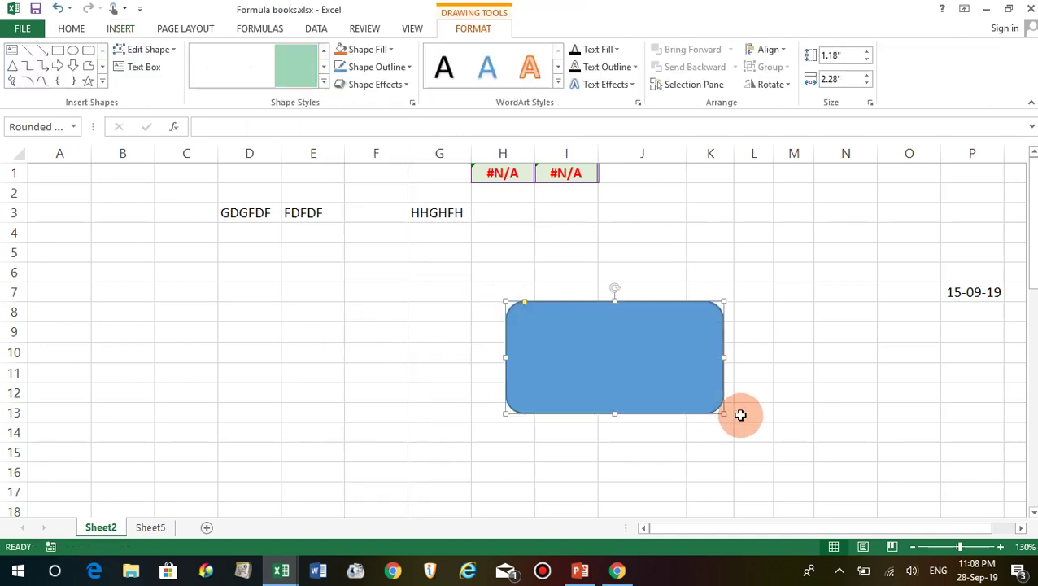
click(707, 457)
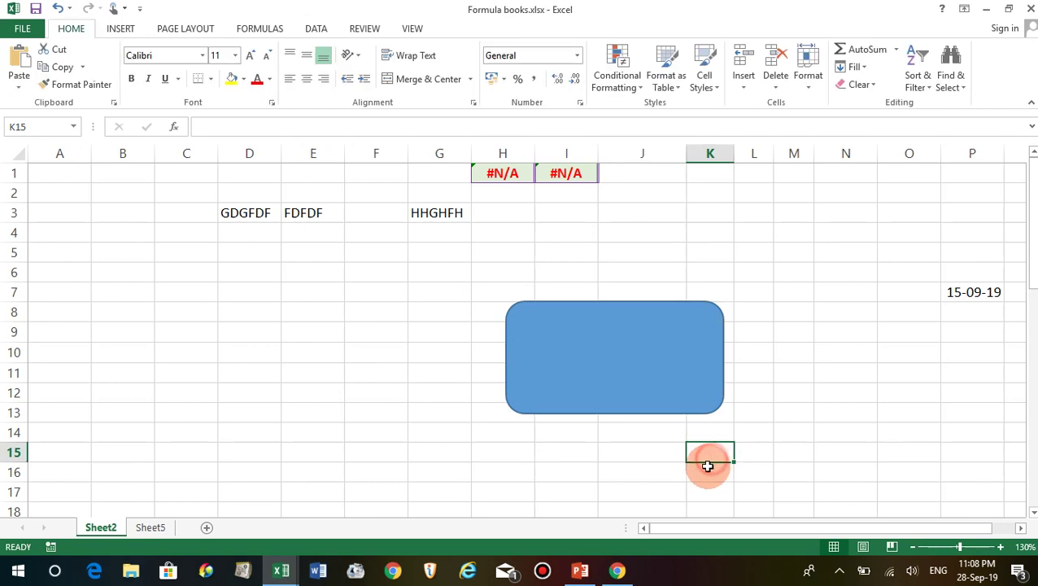
Step: Assign Macro1 to the rounded rectangle and deselect the shape
right_click(648, 372)
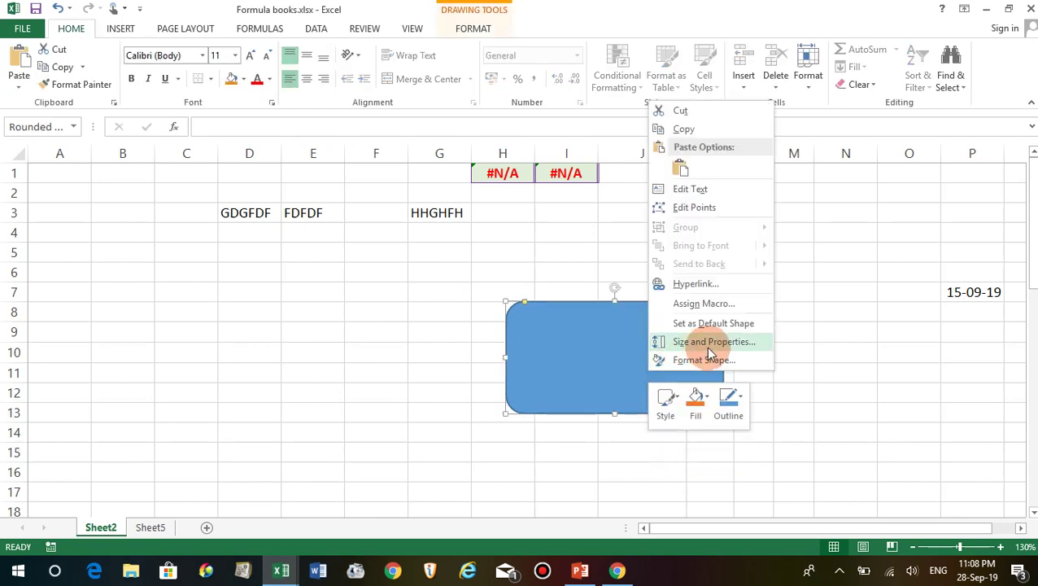
click(701, 304)
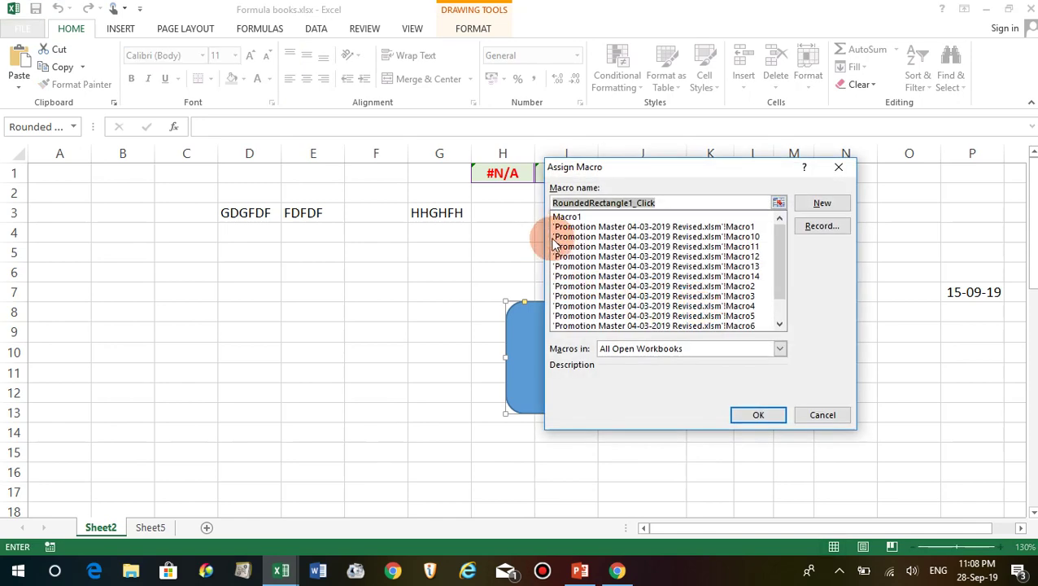
click(568, 218)
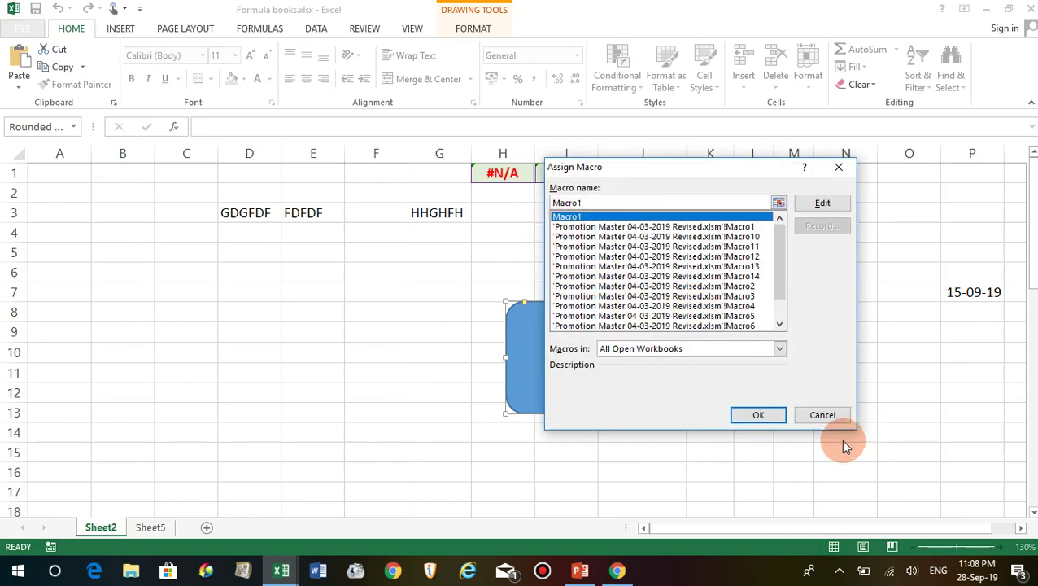
click(769, 415)
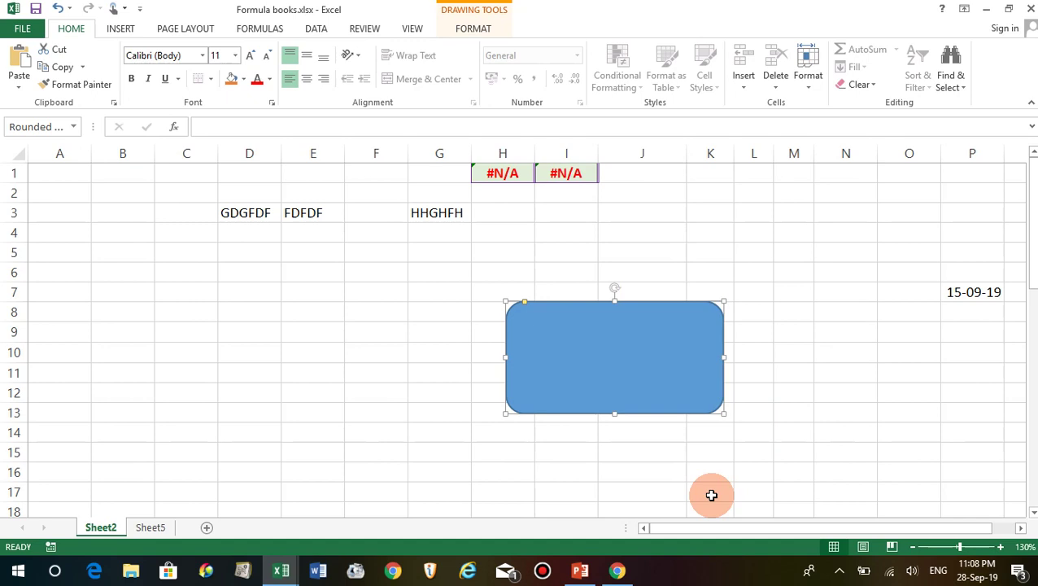
click(751, 487)
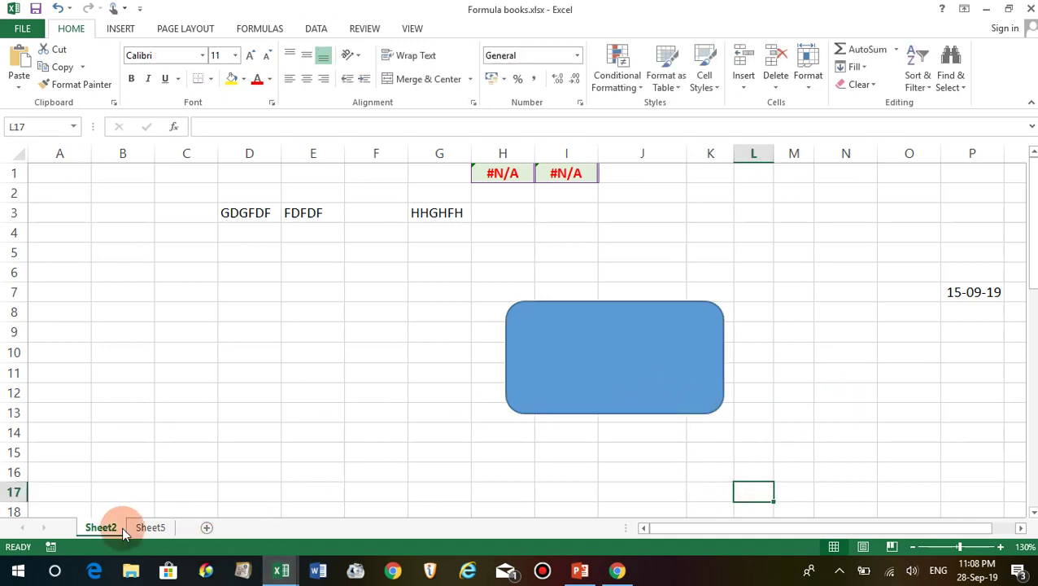
Step: Label the rectangle RAM using Edit Text
right_click(596, 363)
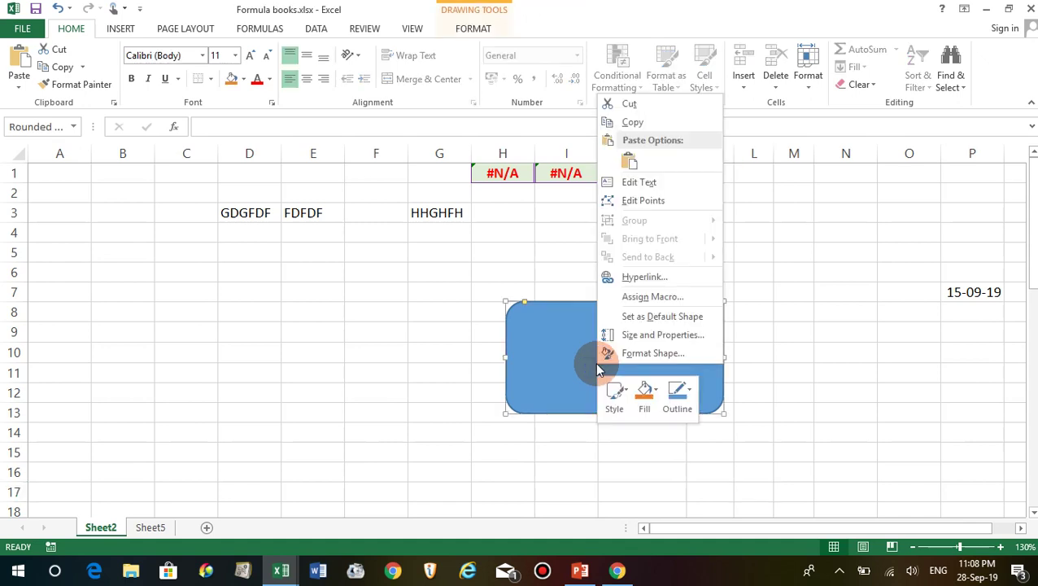
click(655, 181)
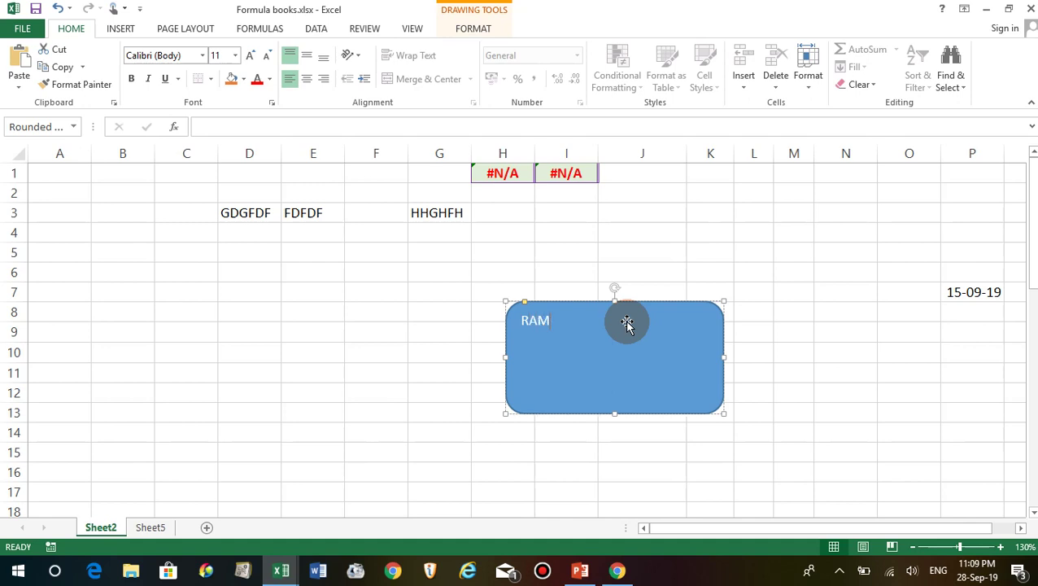
click(841, 390)
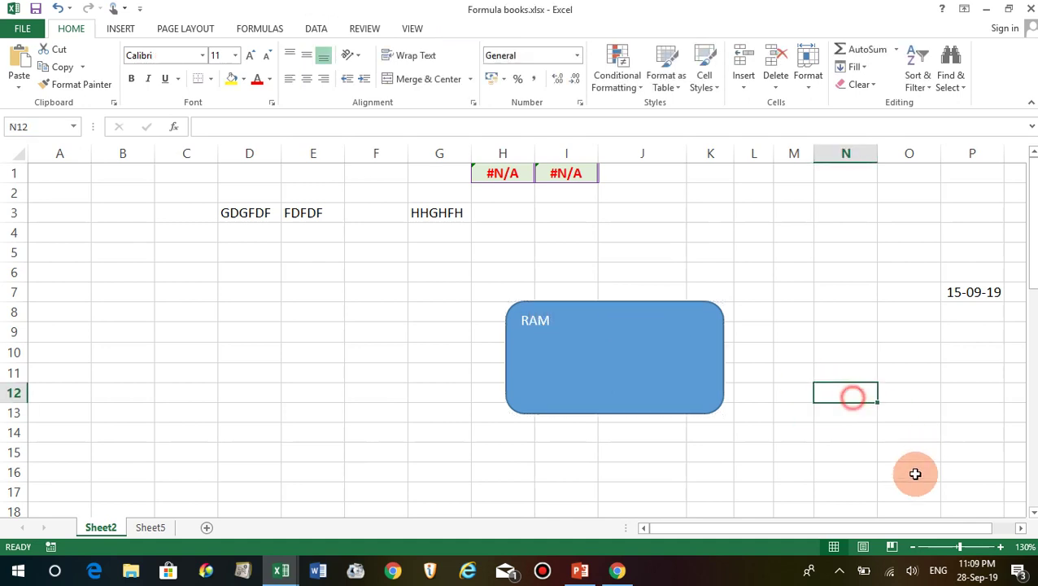
Step: Click the RAM button three times, adding Sheet6, Sheet7 and Sheet8 to the workbook
click(604, 359)
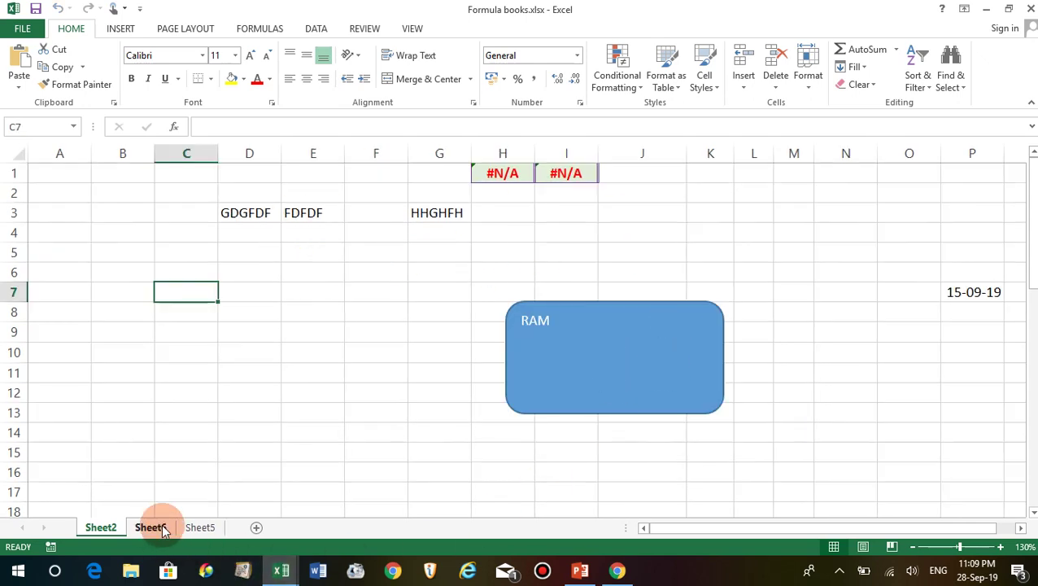
click(150, 527)
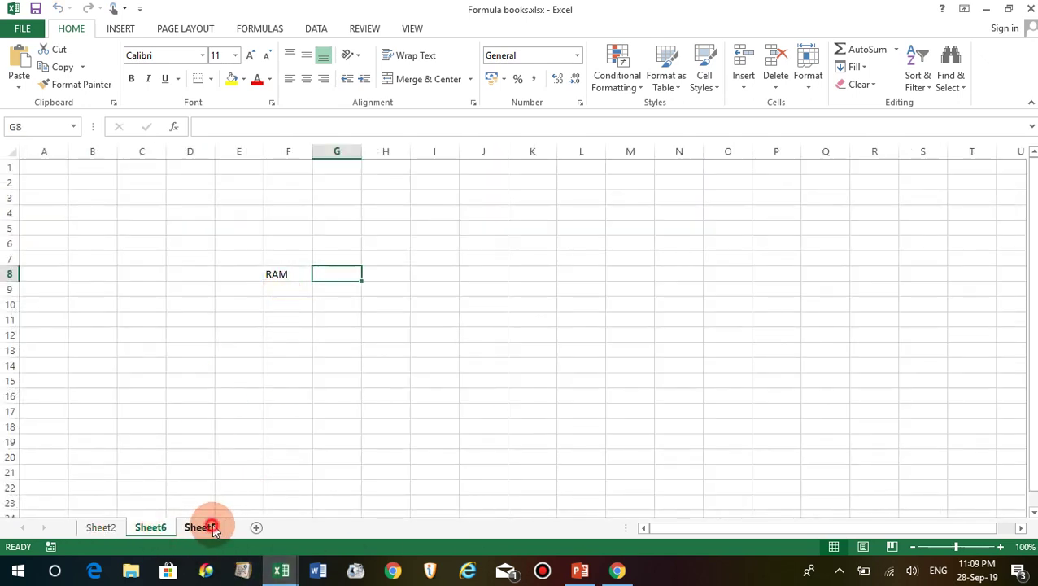
click(212, 528)
click(336, 315)
click(97, 528)
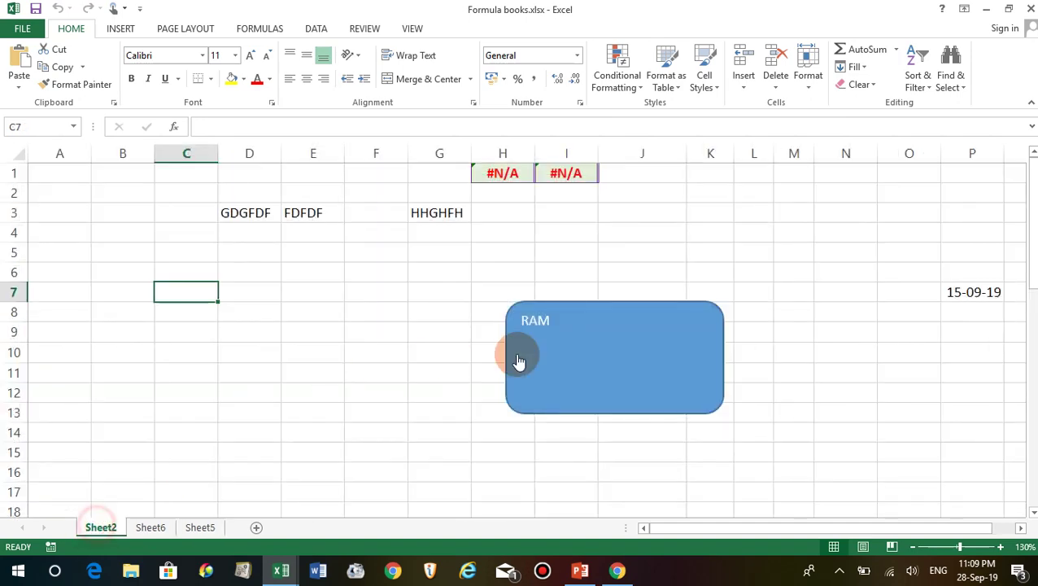
click(629, 381)
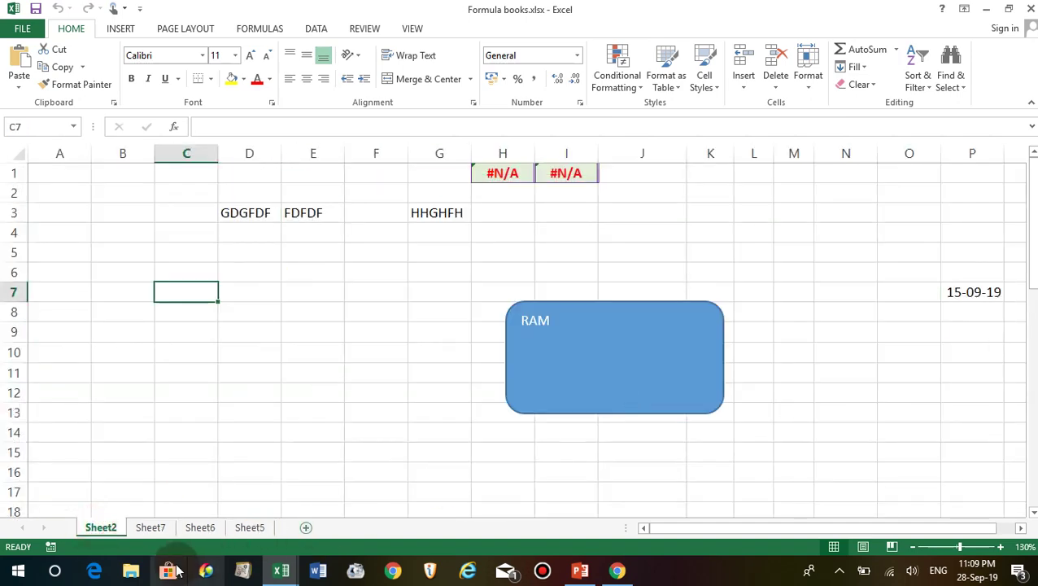
click(651, 407)
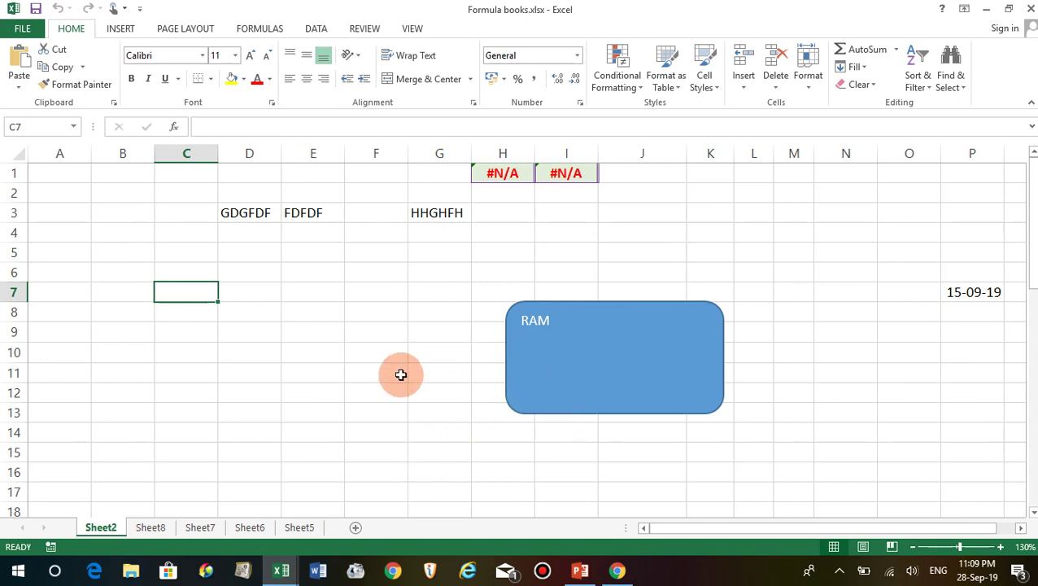
click(280, 574)
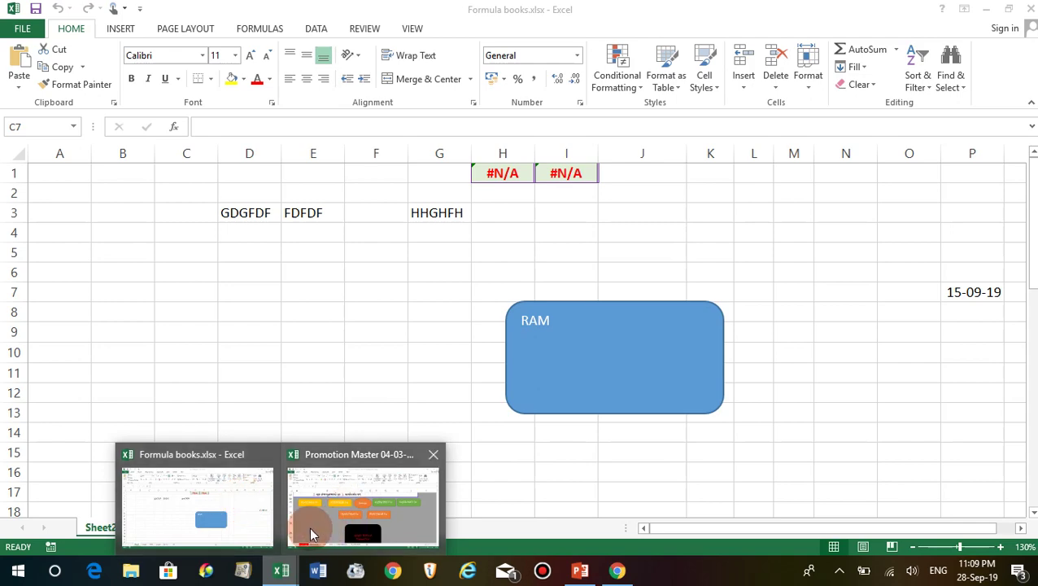
Step: In Promotion Master, open the Macro8 code behind the 01/01/2016 To button for editing
click(326, 500)
scroll(140, 330, up, 1)
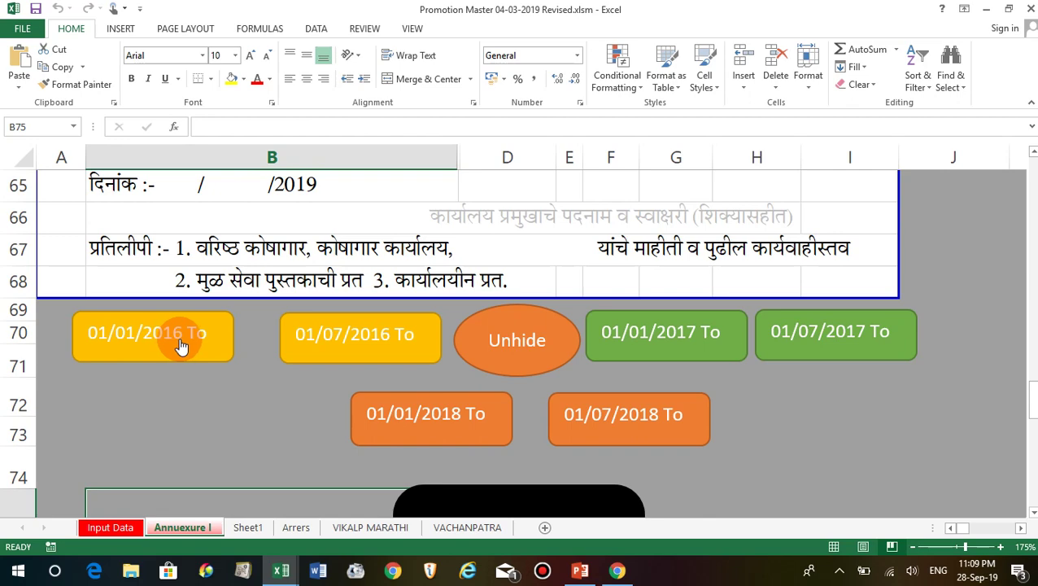
right_click(183, 333)
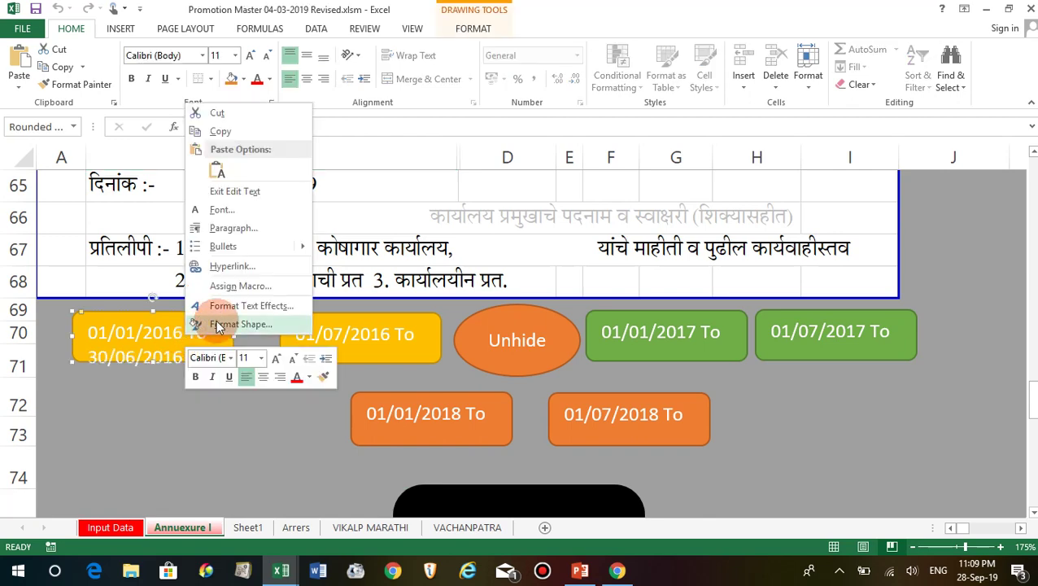
click(242, 285)
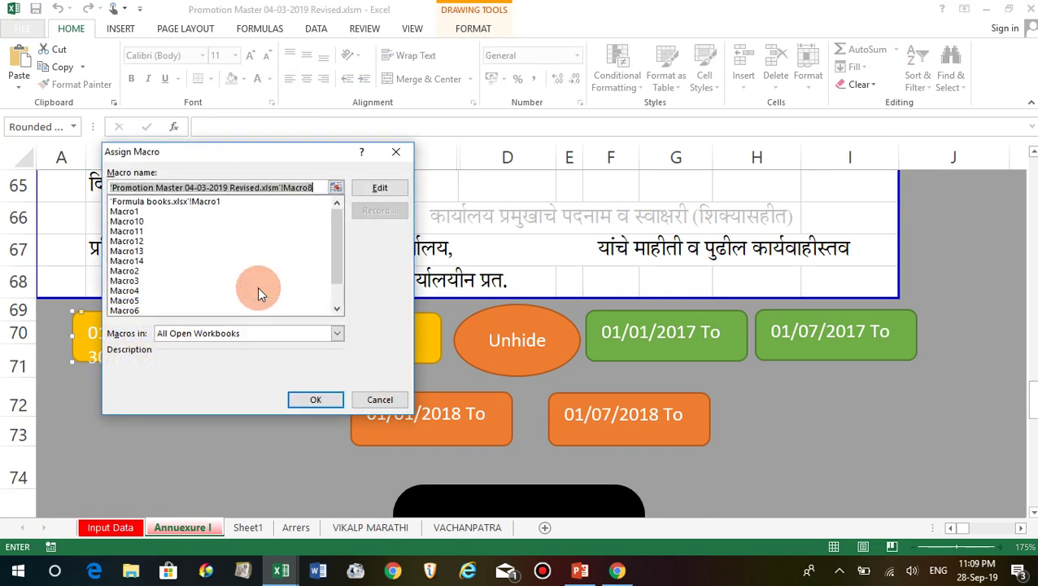
click(140, 212)
click(380, 188)
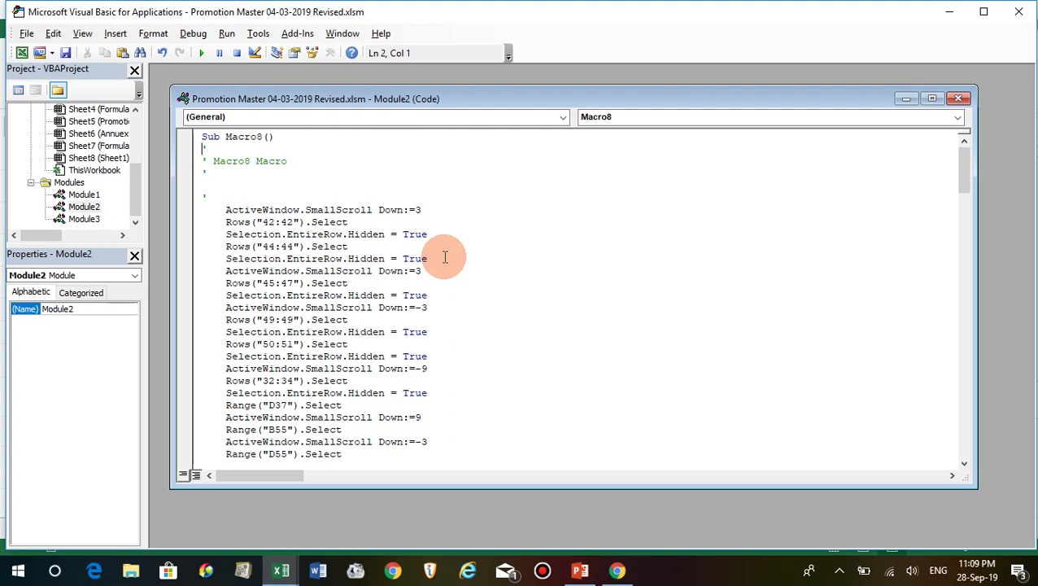
Step: Highlight and review the Macro8 row-hiding code lines in Module2, then clear the selection
scroll(436, 309, down, 4)
scroll(431, 325, up, 3)
scroll(431, 329, up, 1)
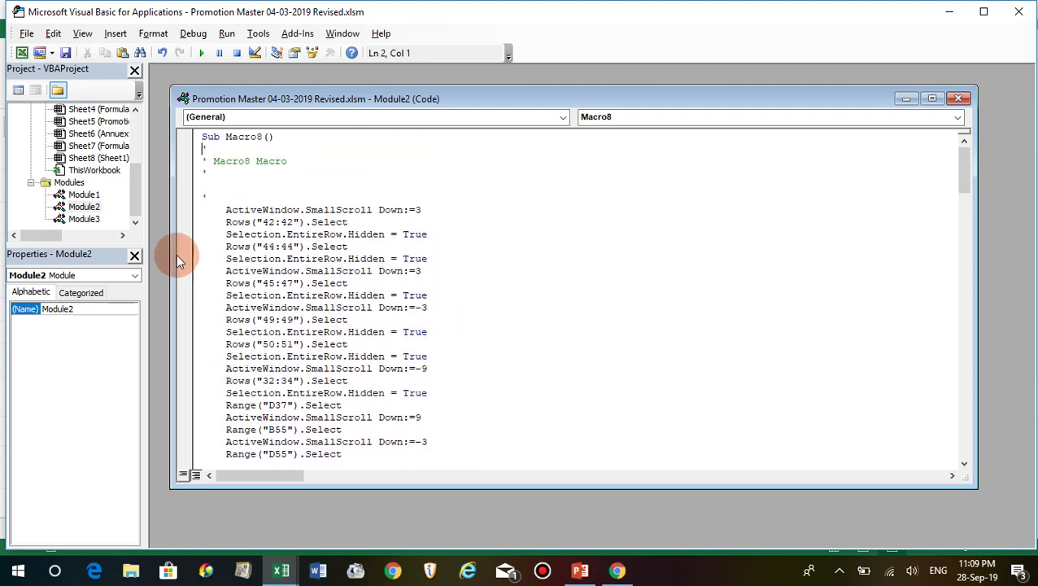
mouse_move(224, 210)
mouse_down()
mouse_move(445, 412)
mouse_move(429, 342)
mouse_up()
scroll(439, 342, down, 3)
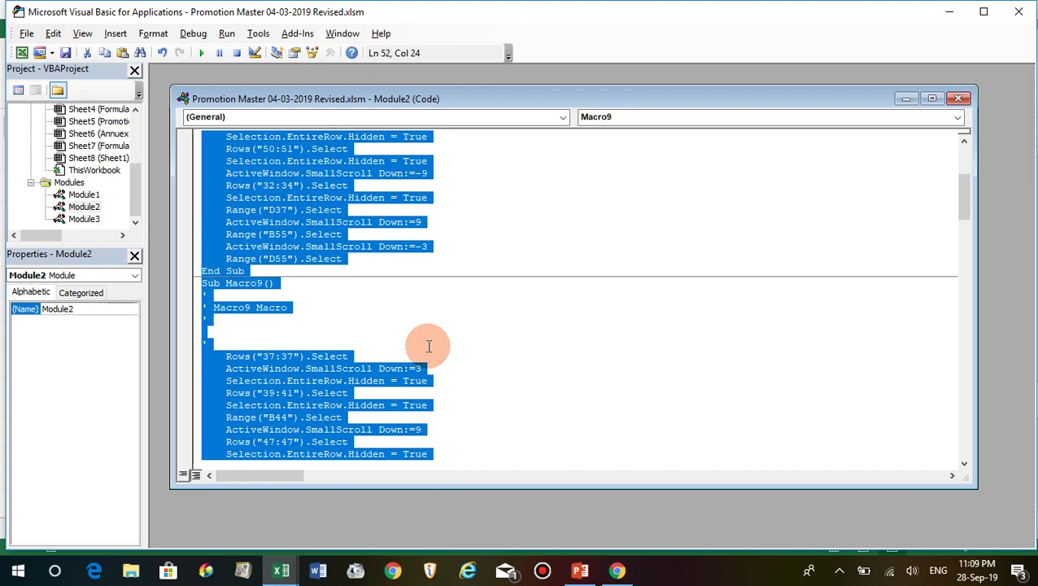
scroll(440, 342, up, 6)
scroll(535, 332, up, 1)
click(534, 331)
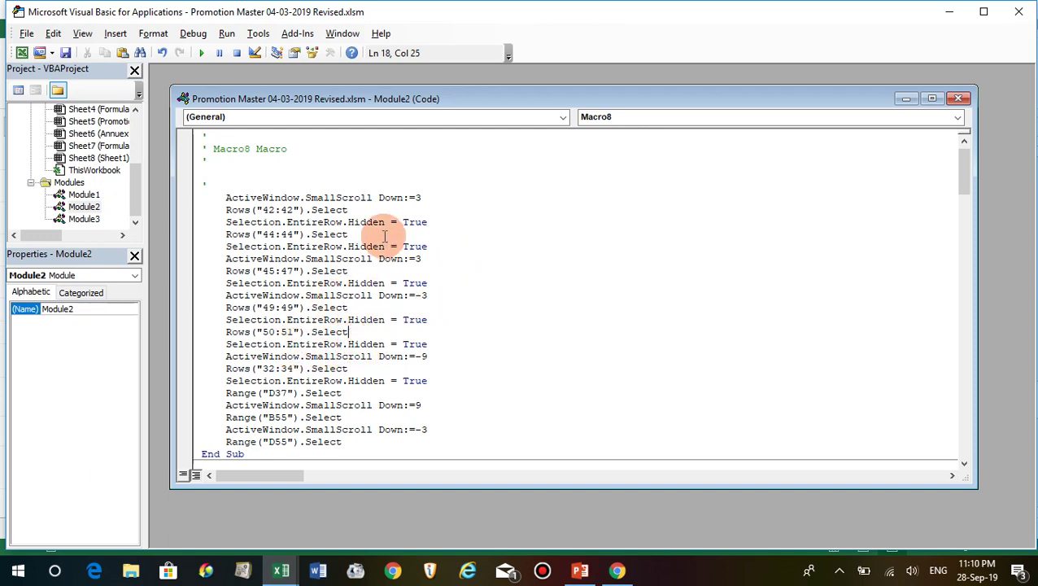
Step: Scroll through Macro9's row-hiding code and close the Module2 code window
scroll(361, 418, down, 1)
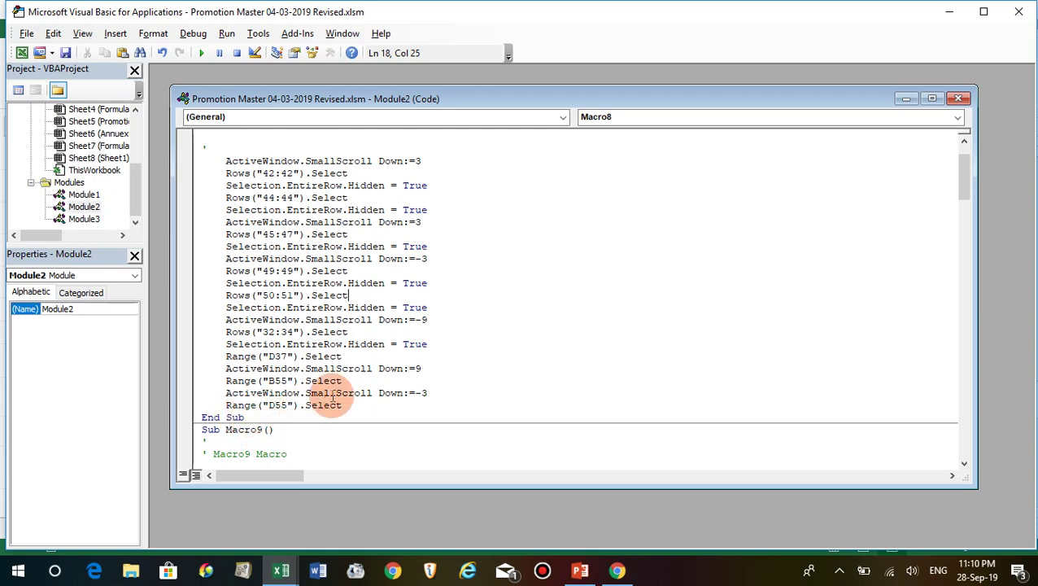
scroll(454, 353, down, 3)
scroll(455, 362, down, 1)
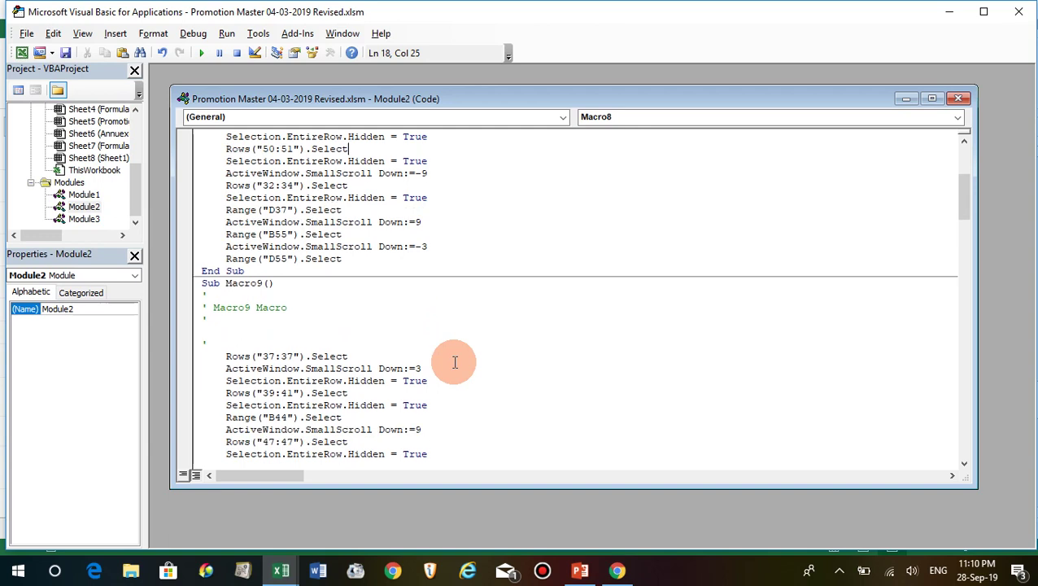
scroll(456, 360, down, 2)
scroll(396, 377, down, 3)
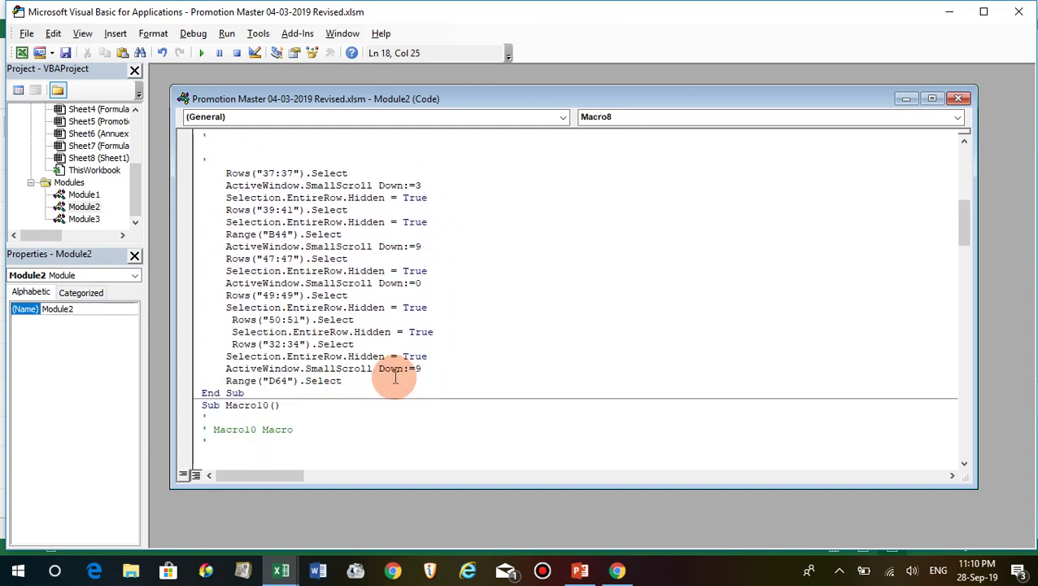
scroll(395, 377, down, 2)
scroll(395, 377, up, 3)
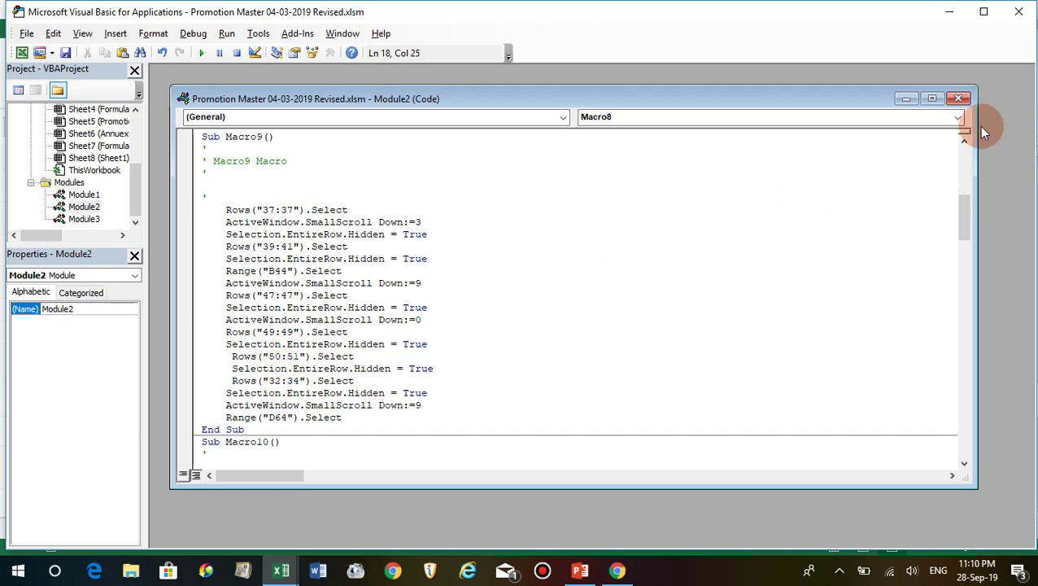
click(958, 98)
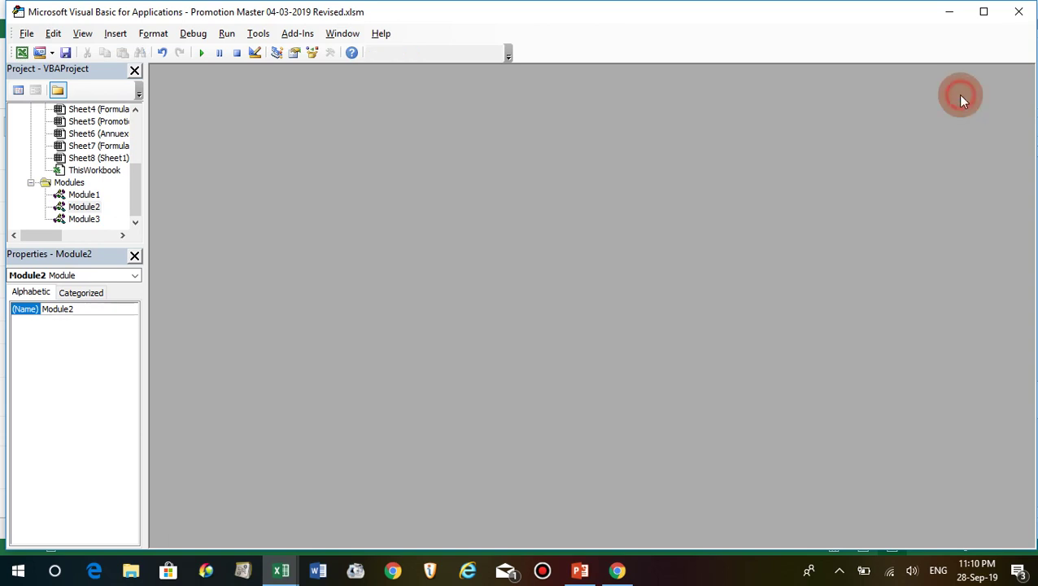
Step: Return to the worksheet and run the Unhide button to restore the hidden rows
click(1022, 13)
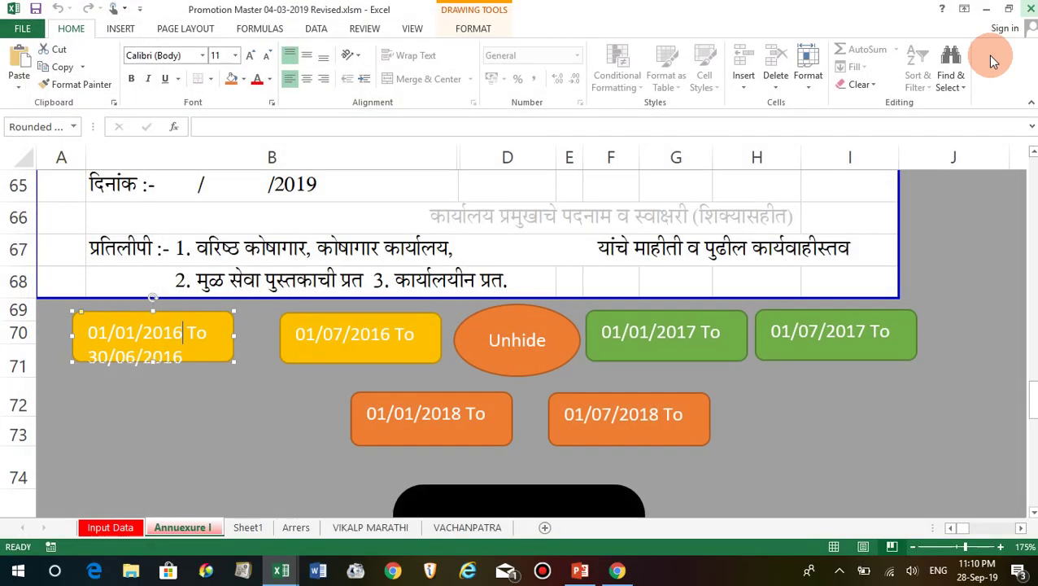
click(781, 451)
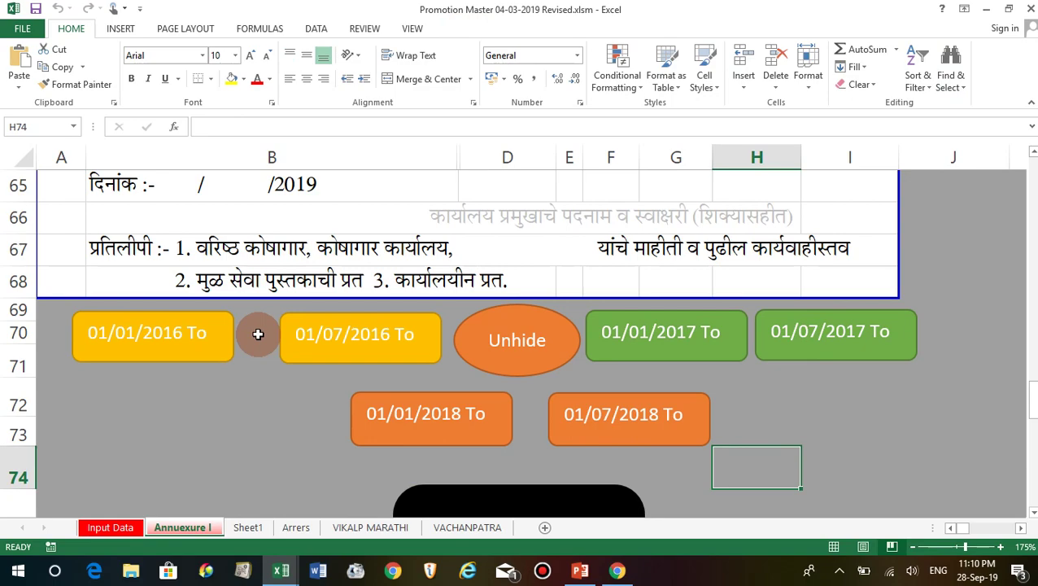
click(532, 340)
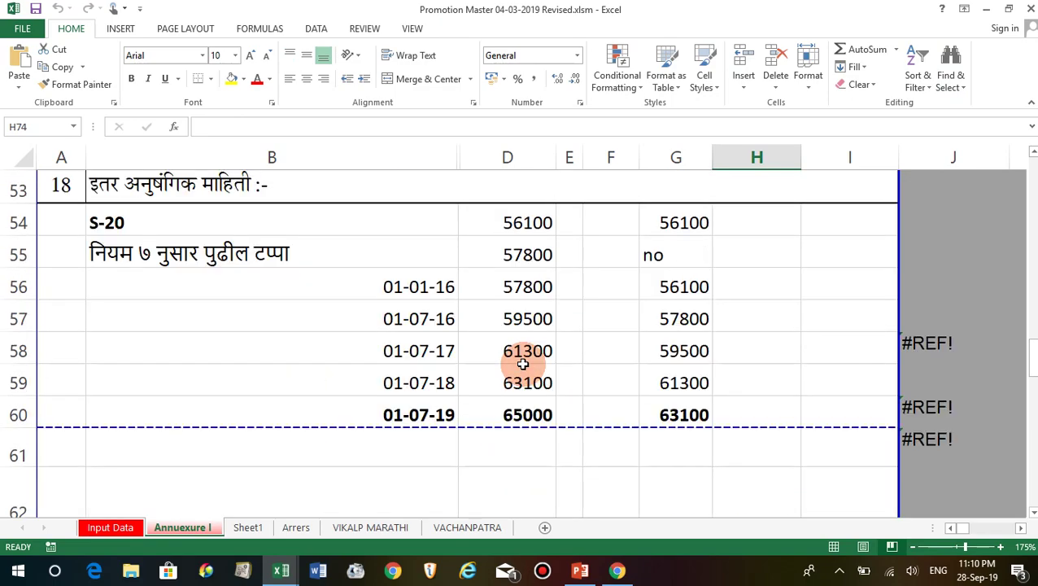
Step: Locate the date buttons on the Annuexure I sheet, clicking empty cells below them
scroll(524, 363, up, 5)
scroll(524, 326, up, 1)
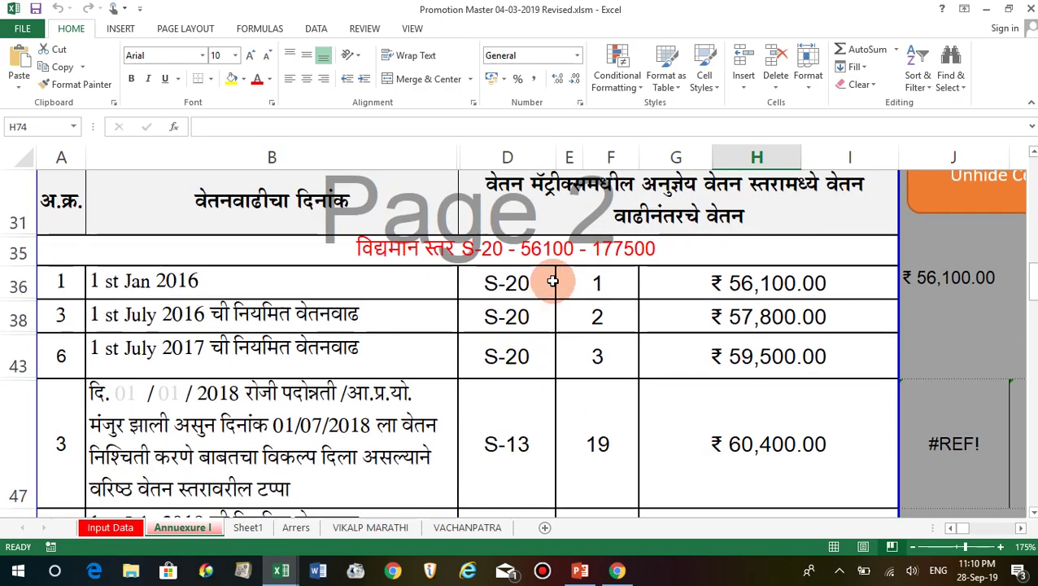
scroll(716, 325, down, 2)
scroll(569, 391, down, 2)
scroll(520, 403, down, 3)
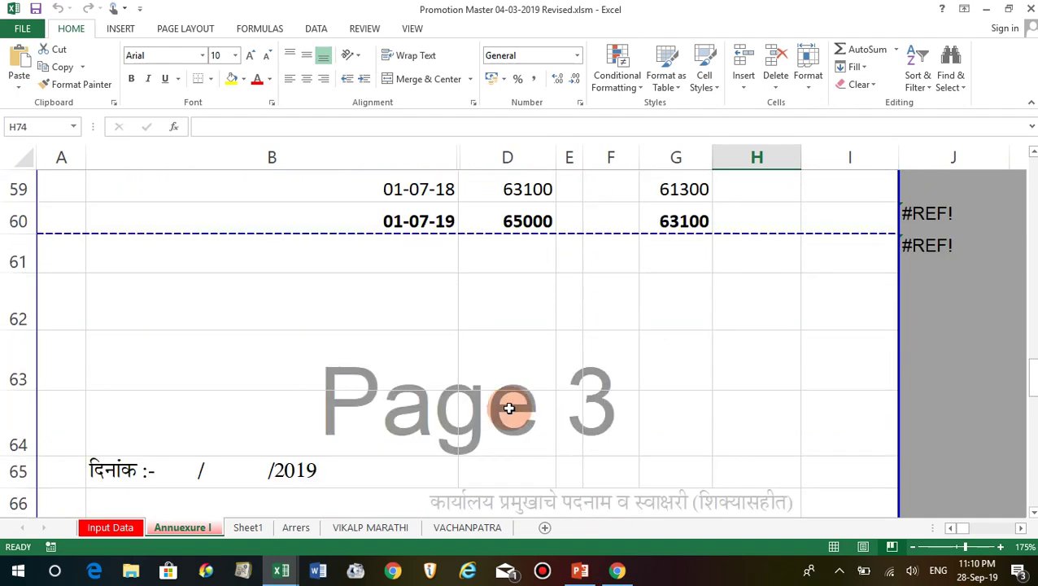
scroll(508, 407, down, 4)
scroll(285, 293, up, 1)
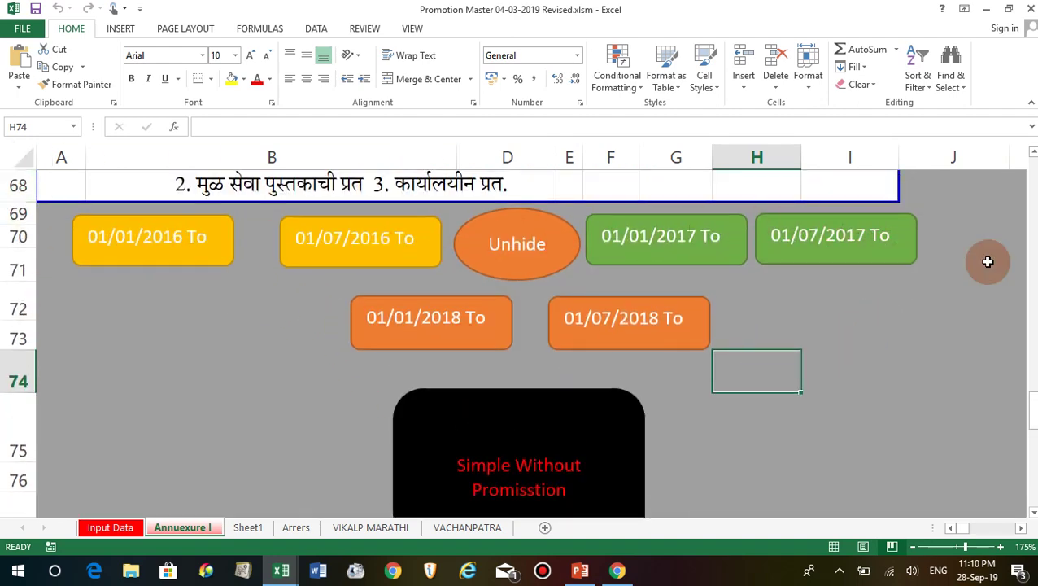
click(897, 378)
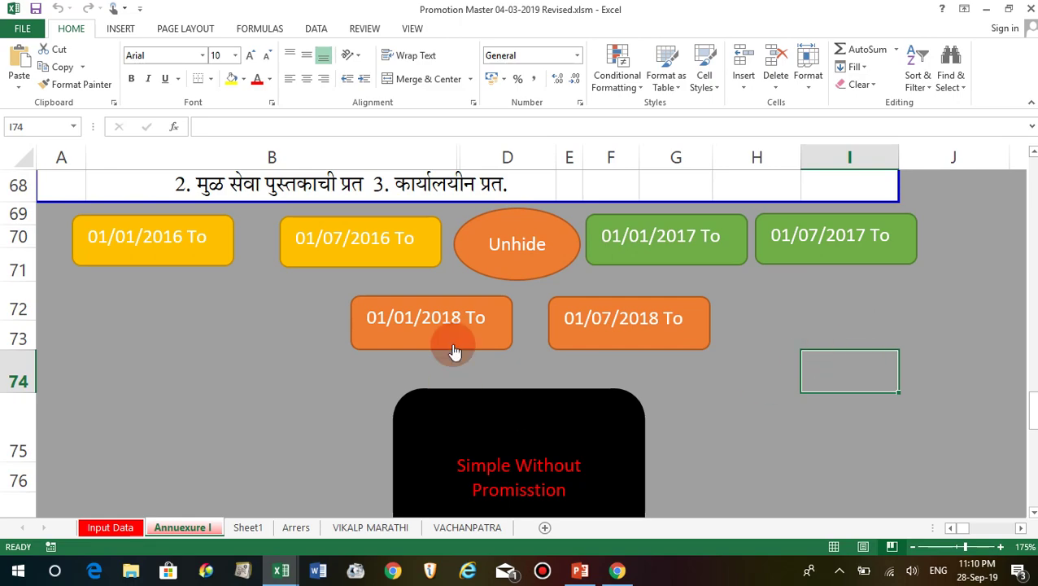
click(723, 403)
scroll(726, 404, up, 4)
scroll(725, 405, up, 3)
scroll(726, 404, up, 10)
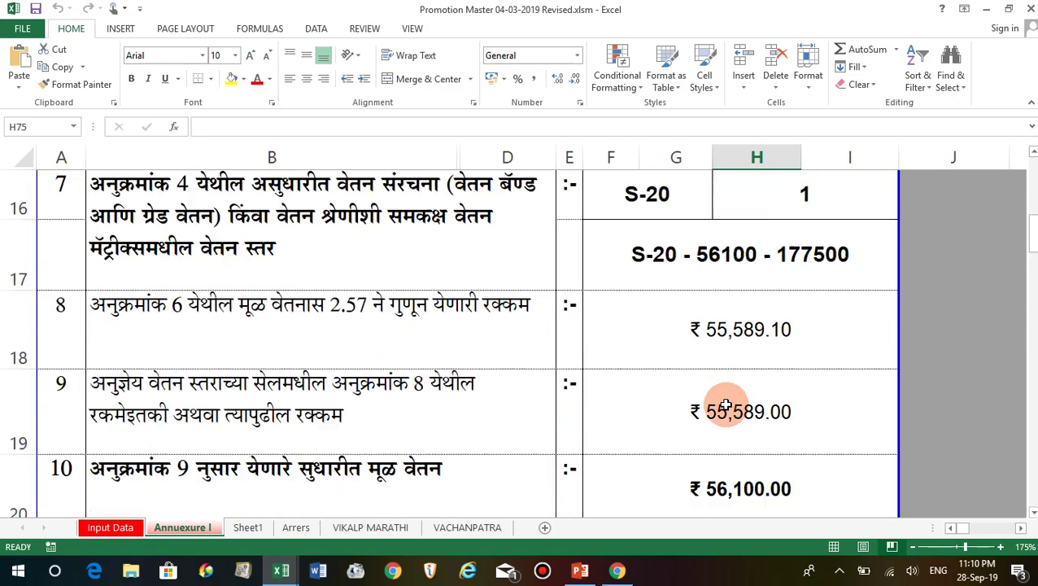
scroll(725, 405, up, 5)
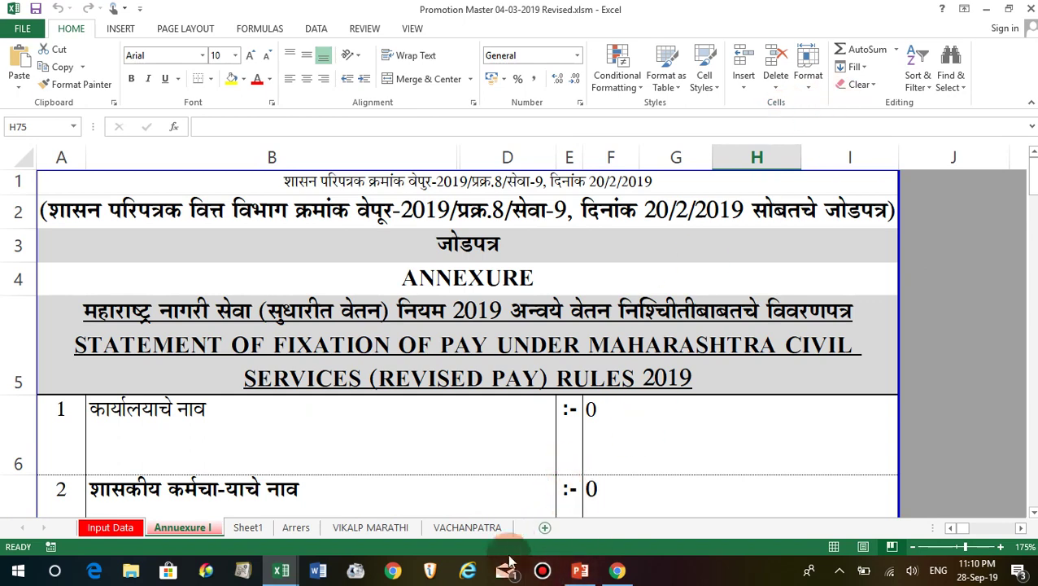
mouse_move(281, 571)
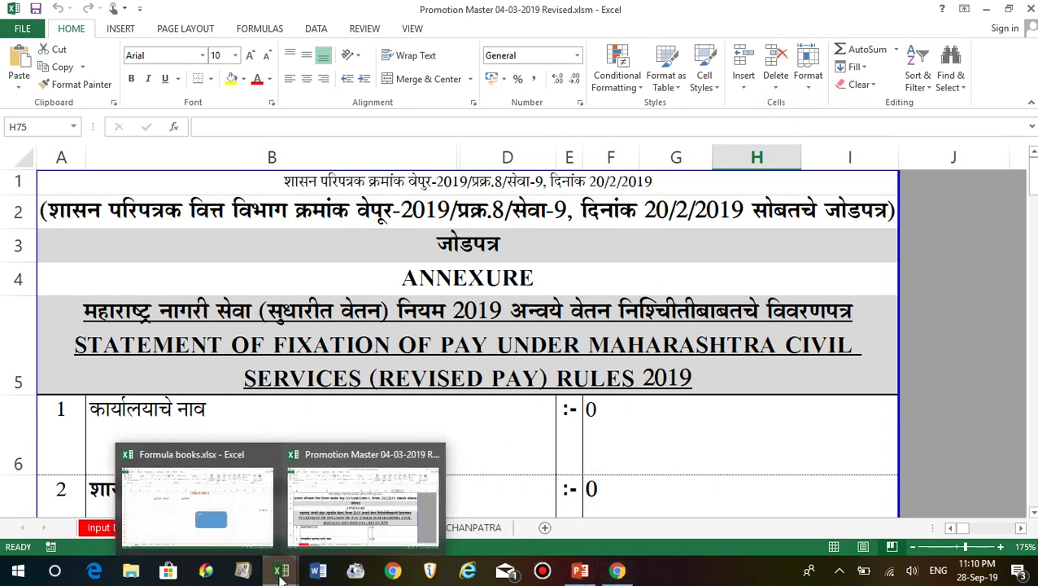
click(676, 466)
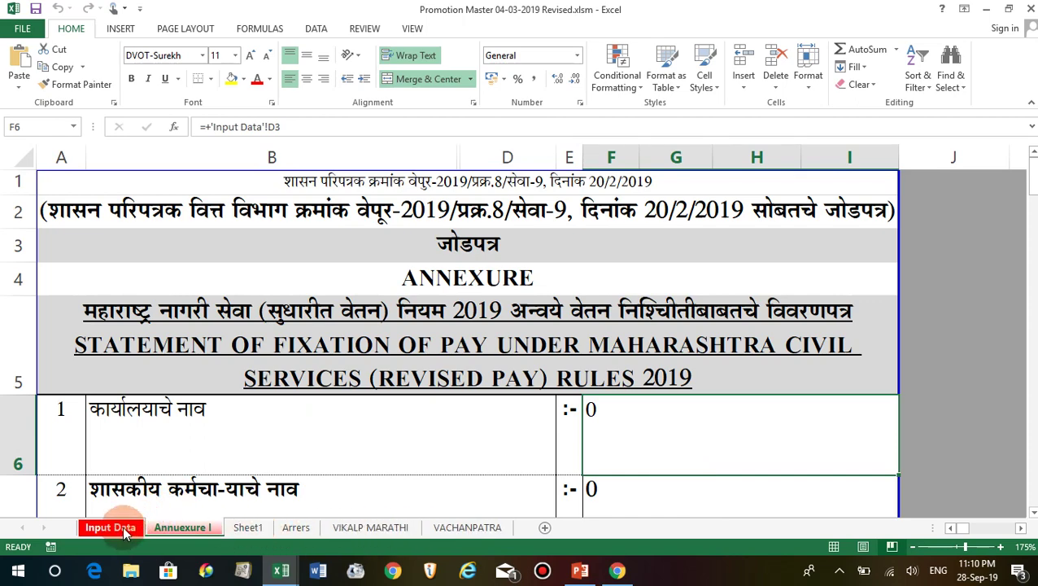
Step: Select cell B7, then run the 01/01/2016 To row-hiding macro
click(310, 477)
scroll(312, 478, down, 1)
scroll(316, 470, down, 10)
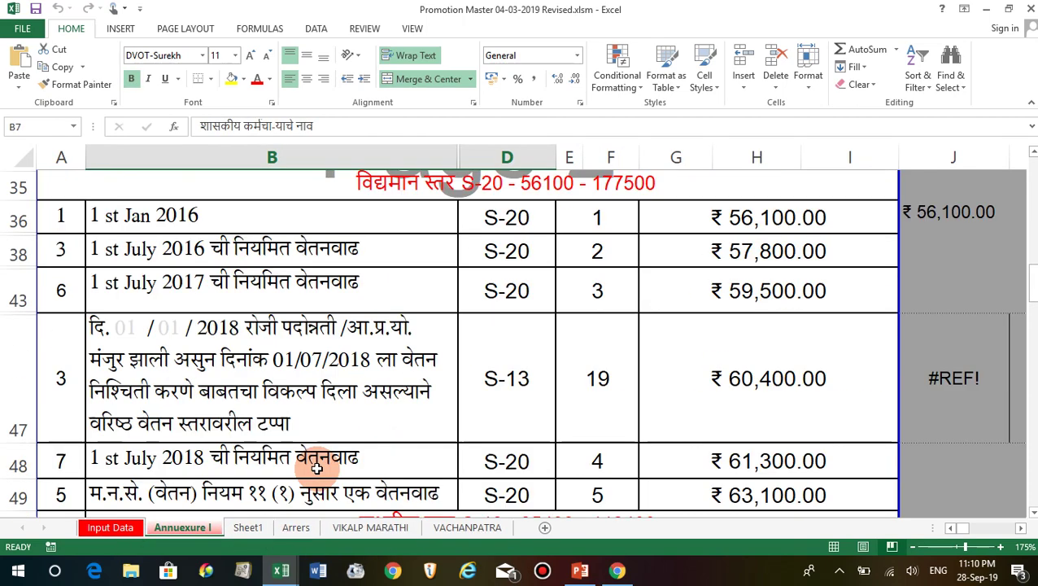
scroll(316, 468, down, 5)
scroll(326, 439, down, 3)
scroll(327, 467, down, 2)
scroll(328, 466, down, 2)
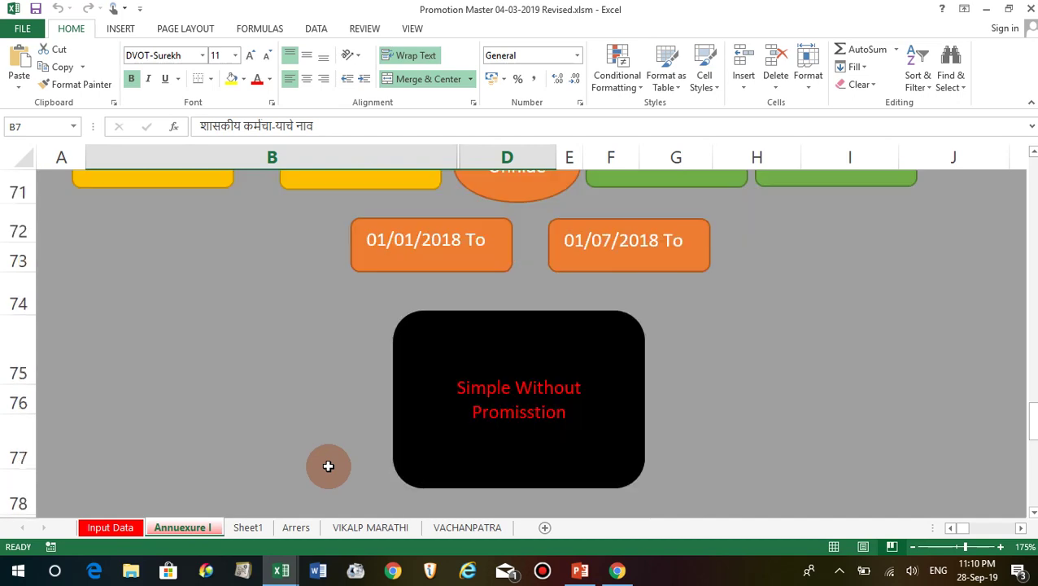
scroll(328, 466, up, 2)
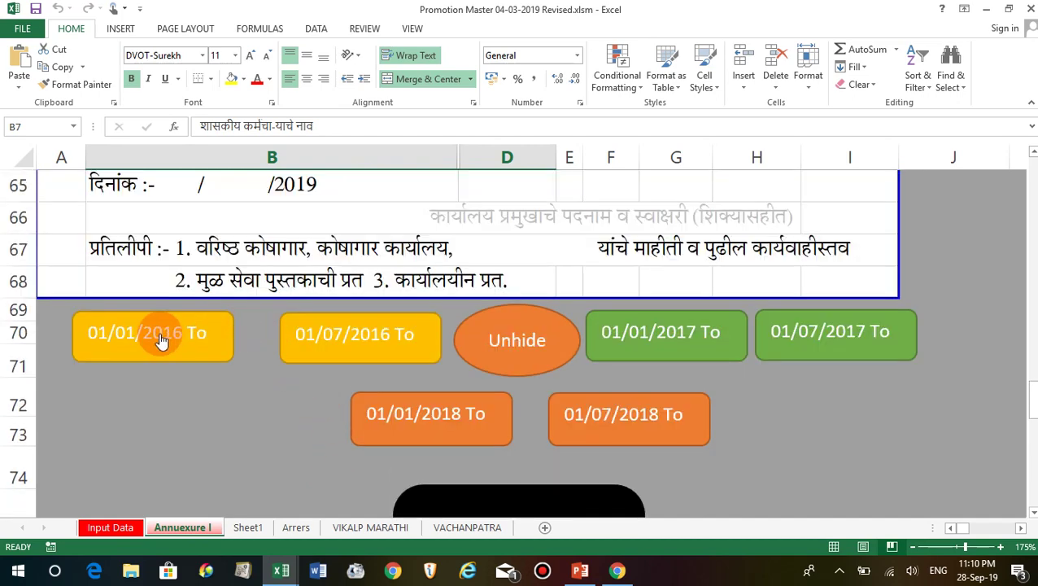
click(196, 339)
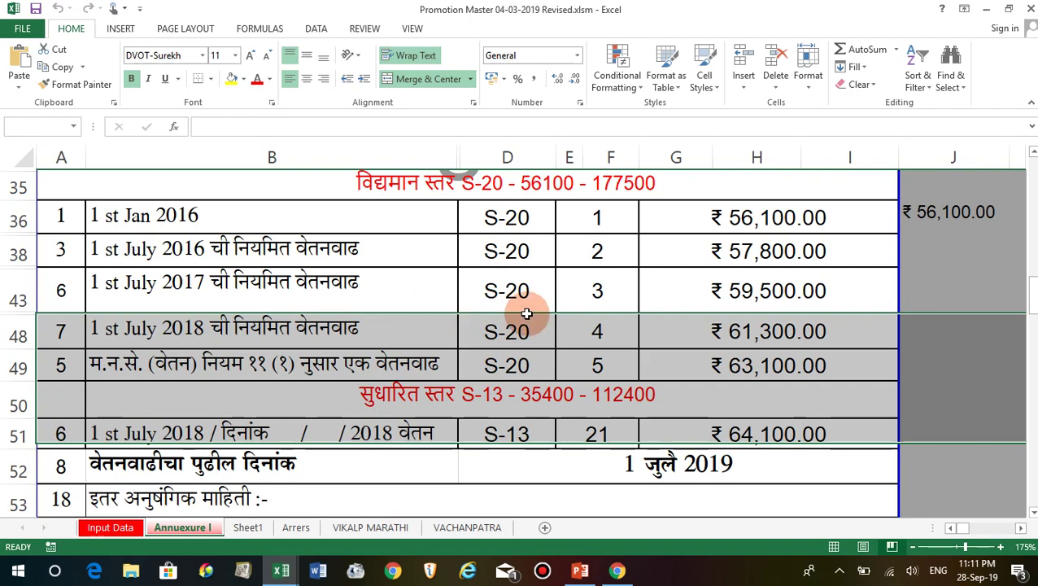
Step: Switch from the Promotion Master workbook to the blog's Excel 2013 page in Chrome
scroll(509, 351, up, 1)
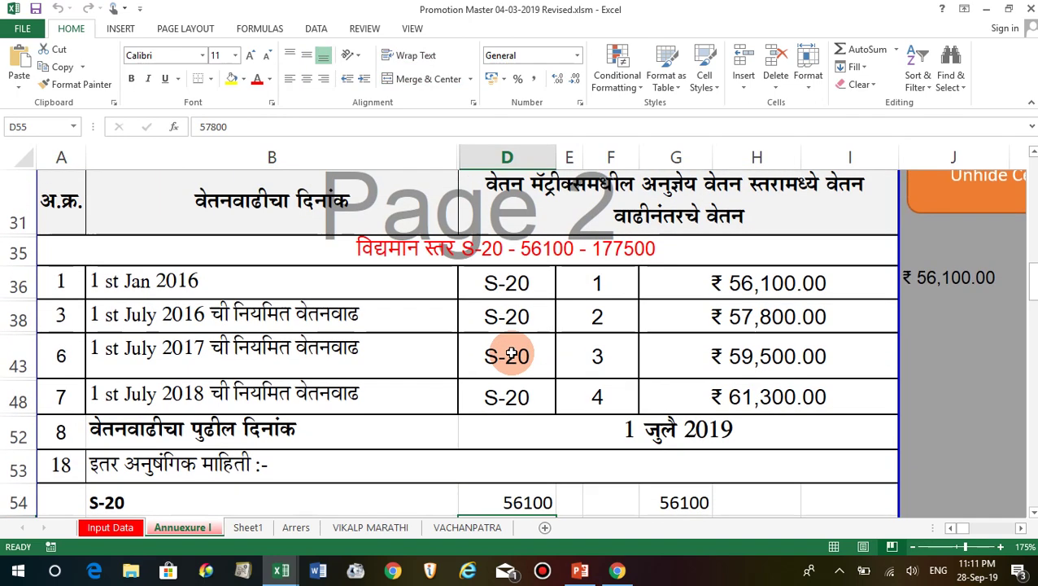
scroll(509, 354, up, 3)
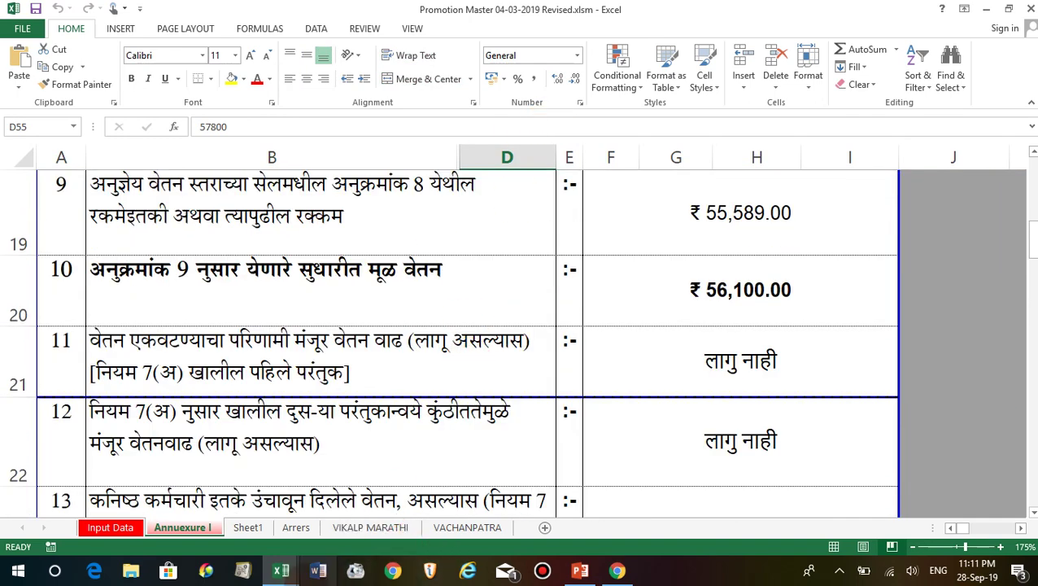
click(612, 574)
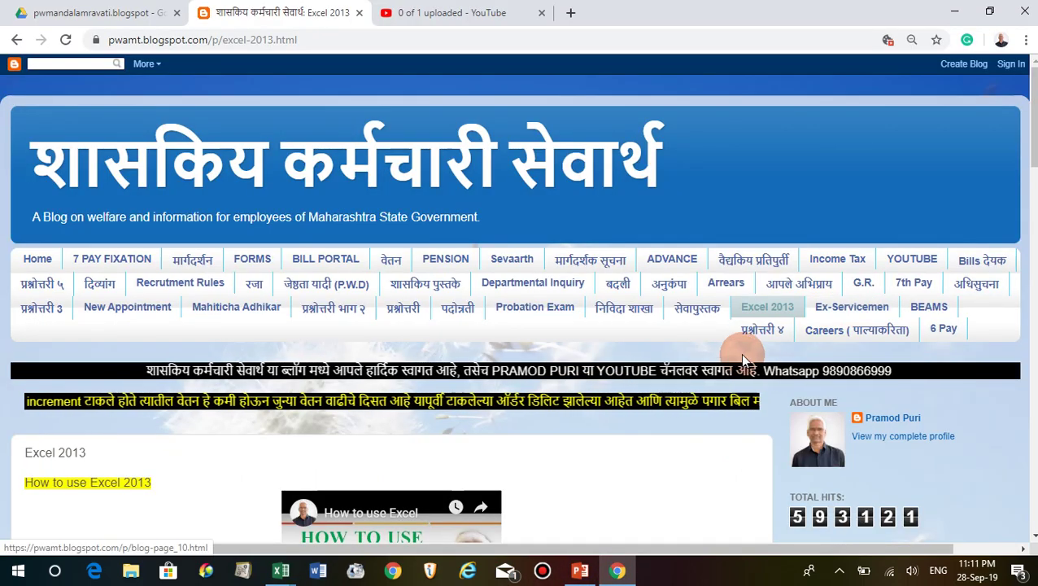
scroll(759, 321, down, 3)
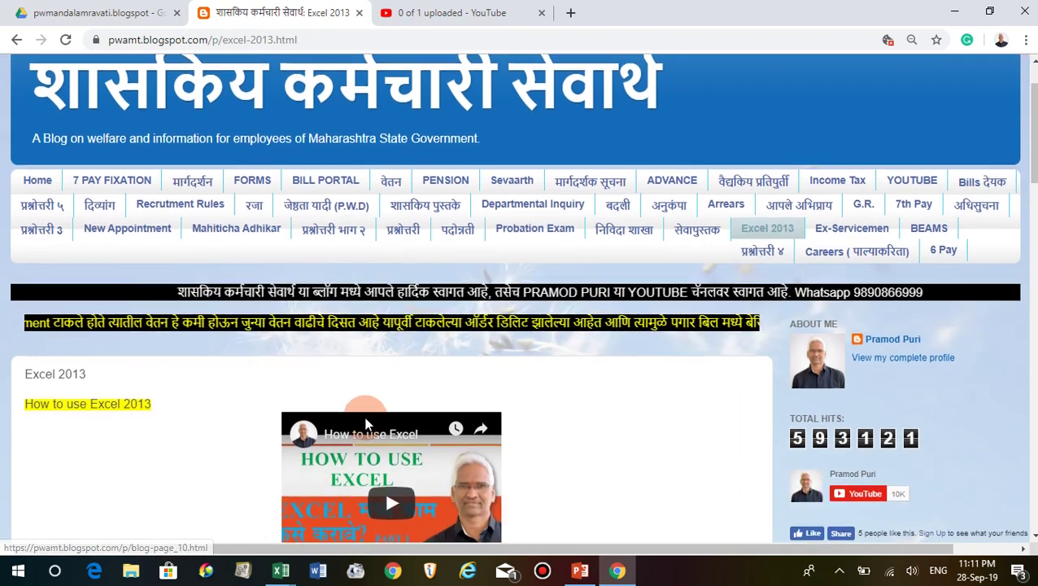
scroll(337, 426, down, 1)
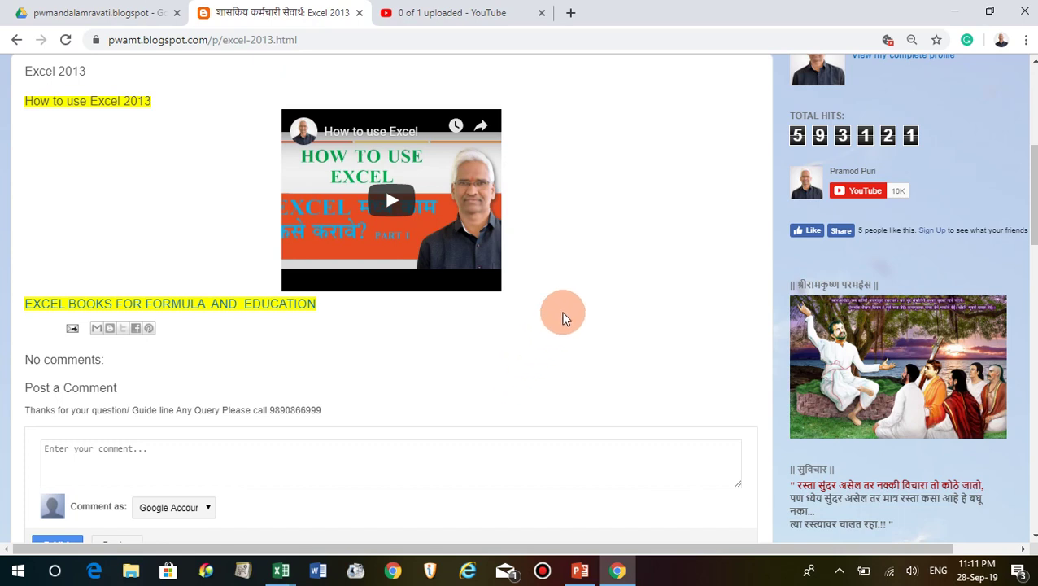
scroll(565, 318, up, 3)
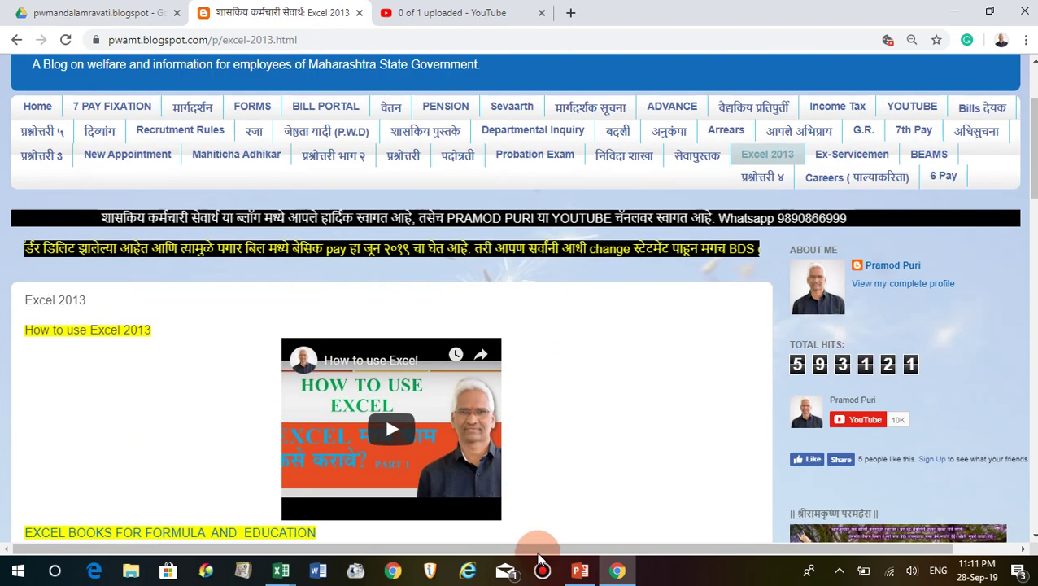
mouse_move(281, 571)
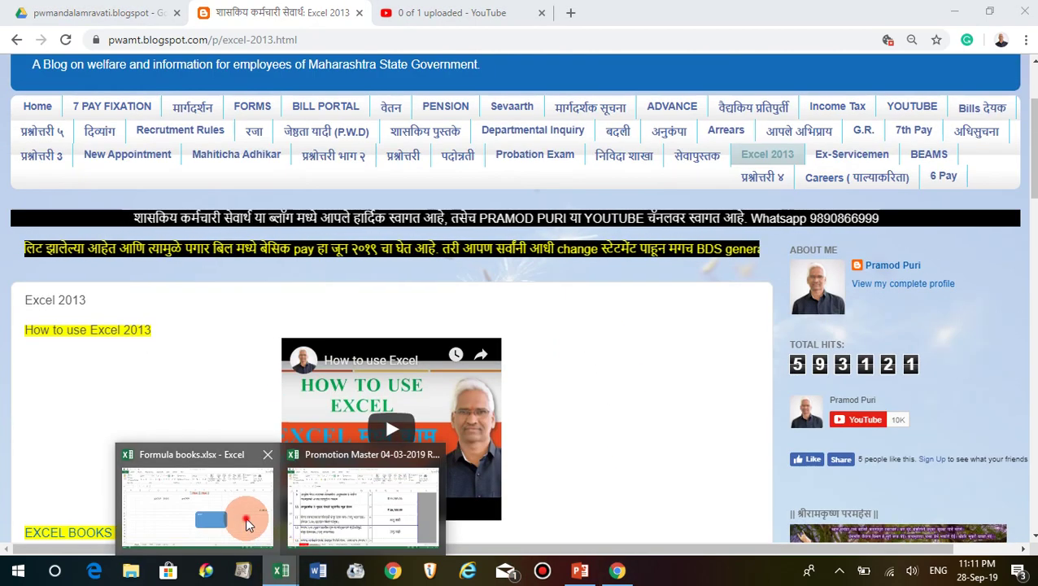
click(248, 522)
click(509, 272)
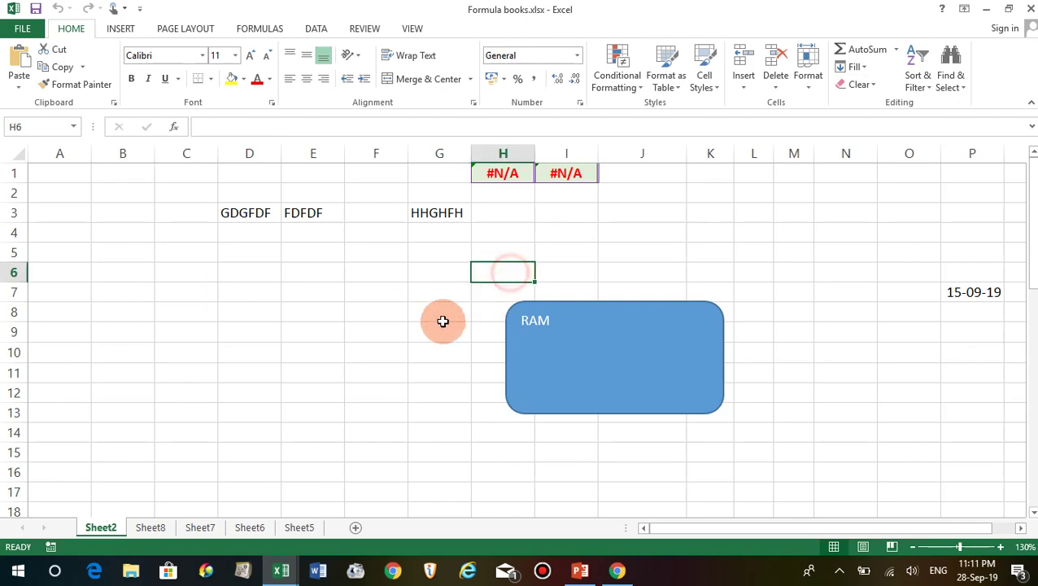
click(282, 573)
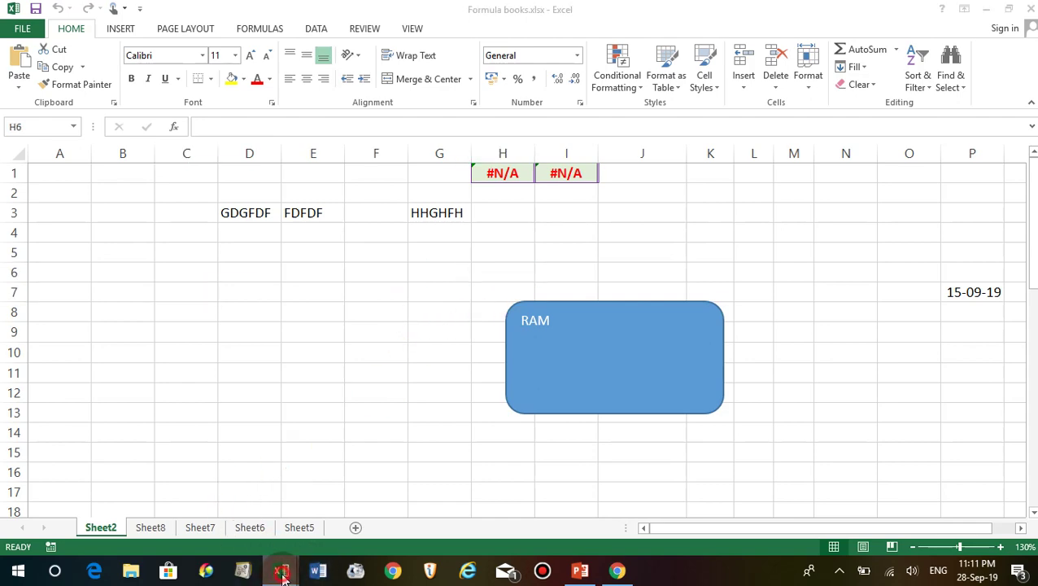
click(337, 511)
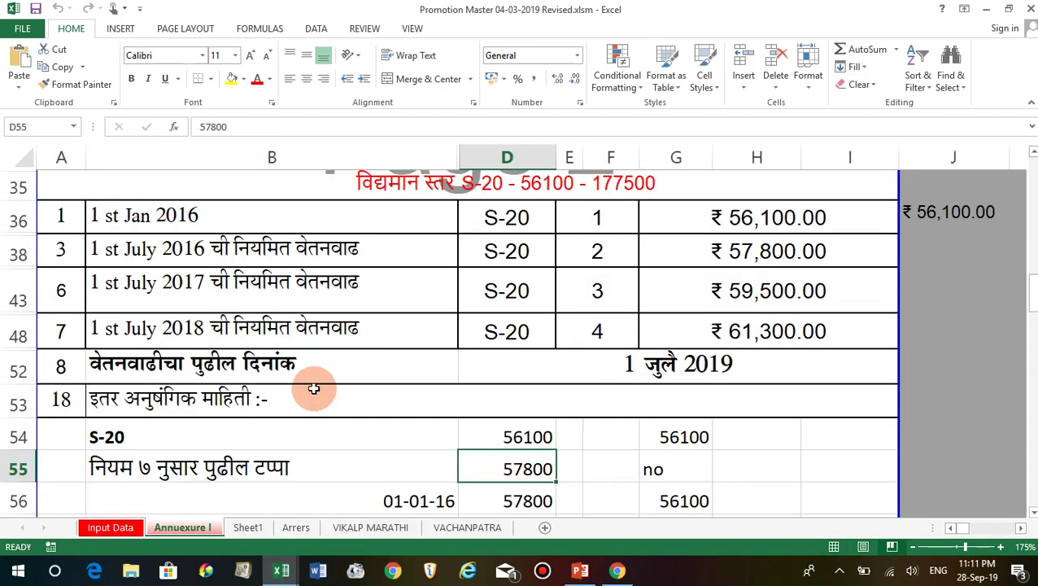
scroll(546, 394, down, 1)
scroll(549, 401, down, 1)
scroll(540, 415, down, 2)
scroll(534, 427, down, 3)
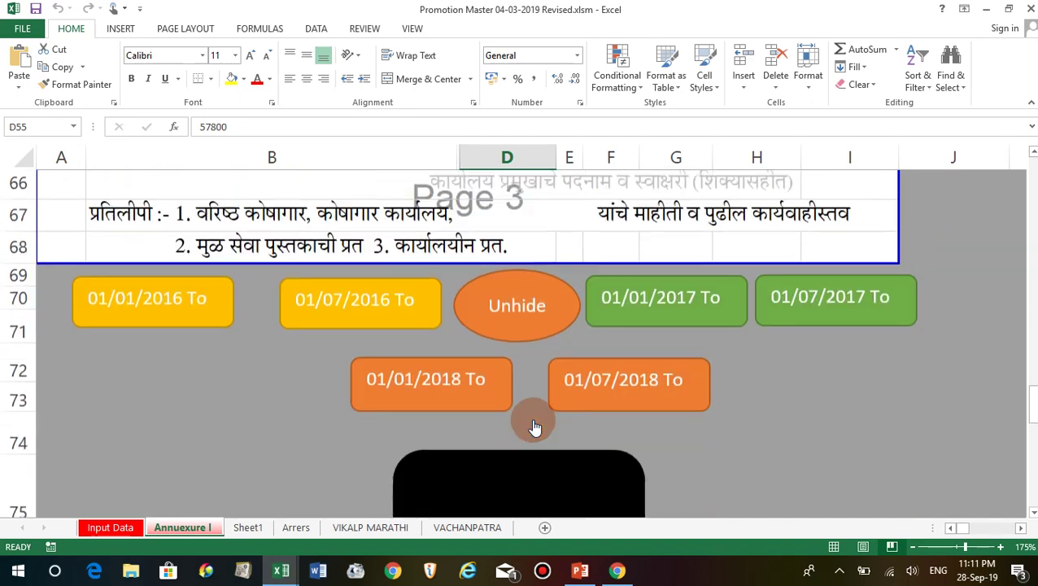
scroll(534, 427, down, 1)
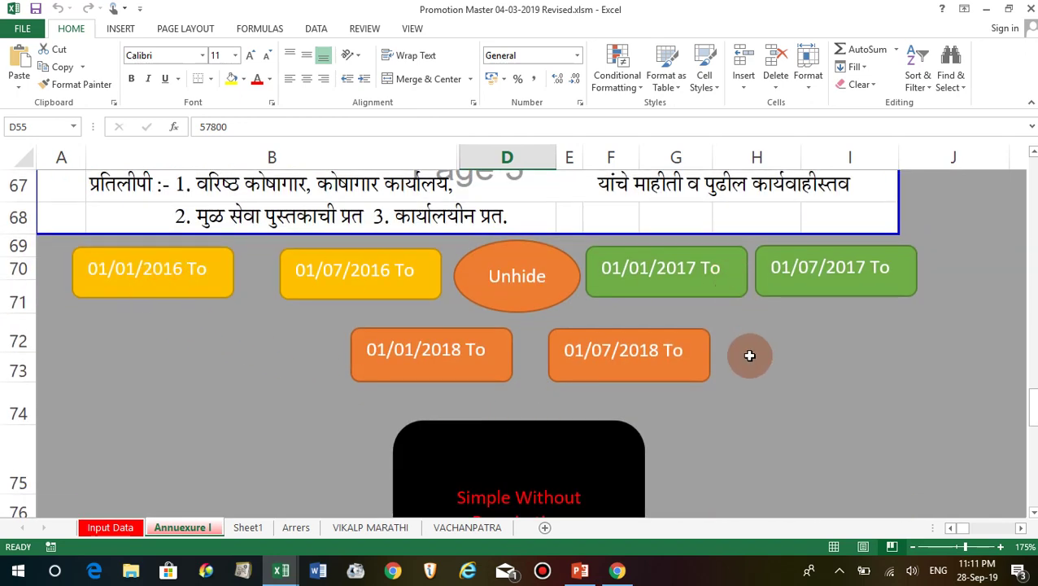
click(359, 353)
scroll(210, 348, up, 2)
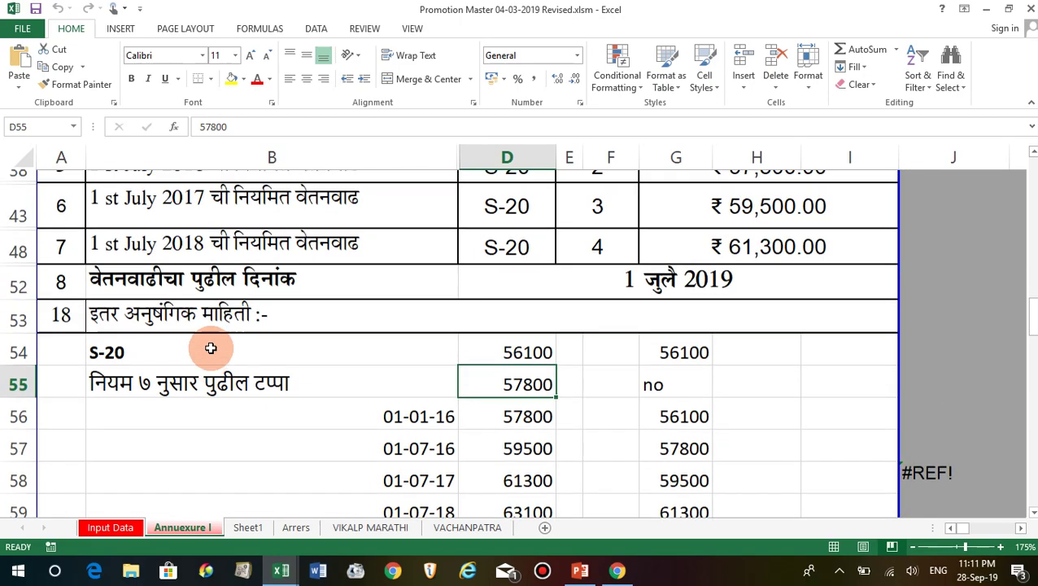
scroll(210, 348, up, 3)
scroll(208, 347, down, 1)
scroll(174, 423, down, 2)
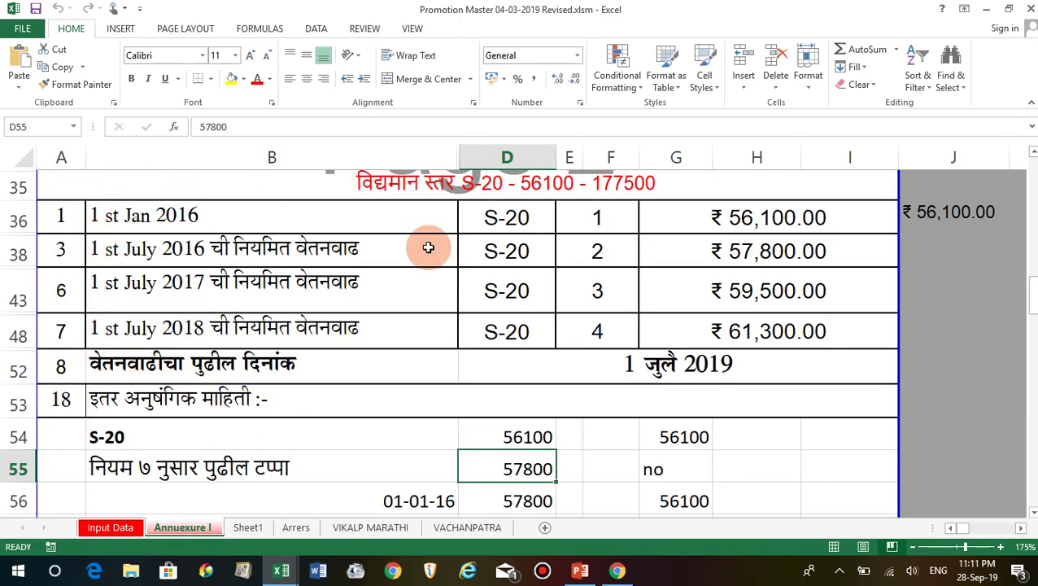
scroll(464, 459, down, 2)
scroll(465, 453, down, 3)
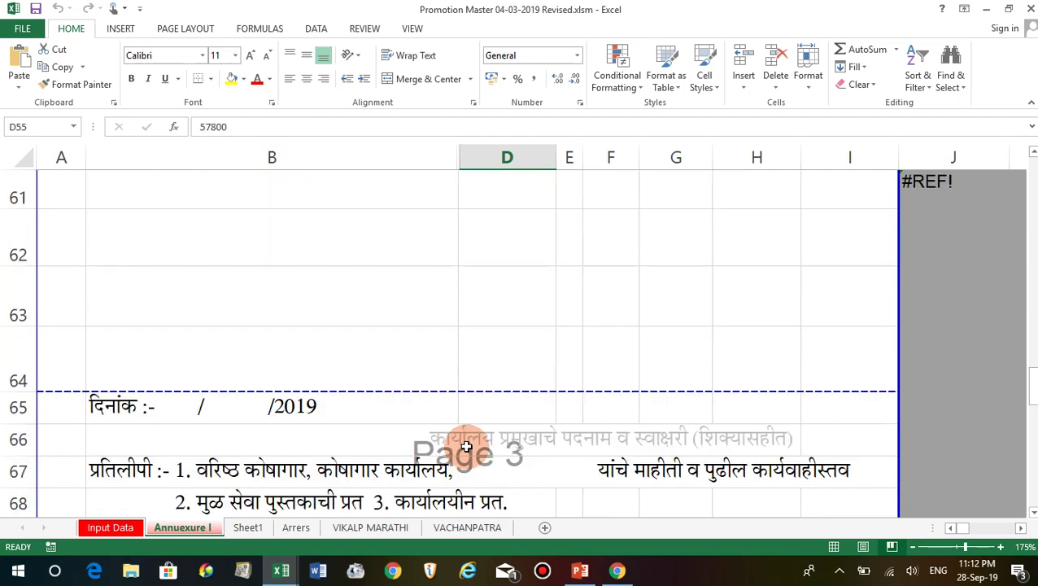
scroll(465, 447, down, 3)
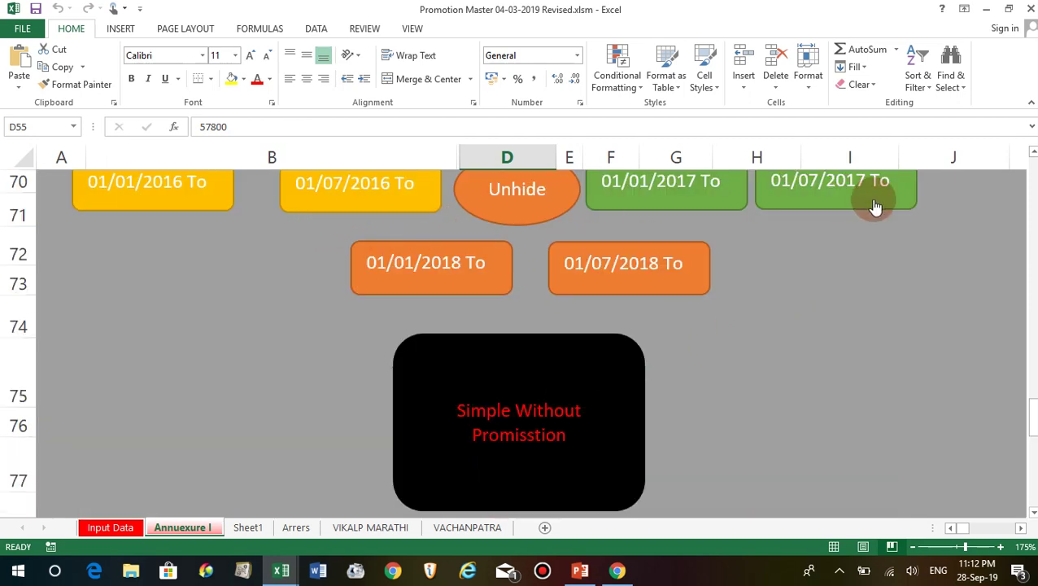
click(847, 387)
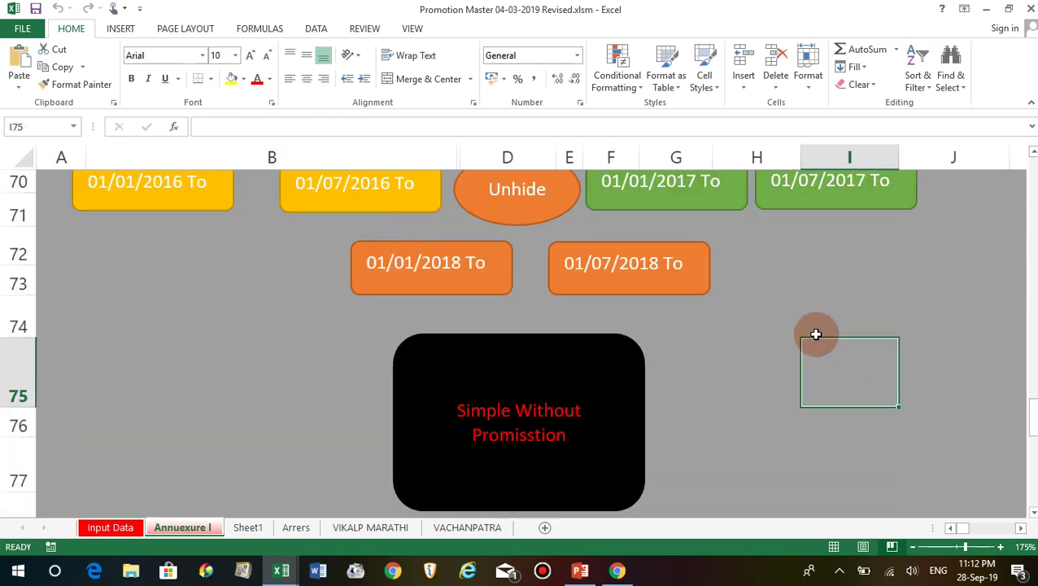
click(617, 572)
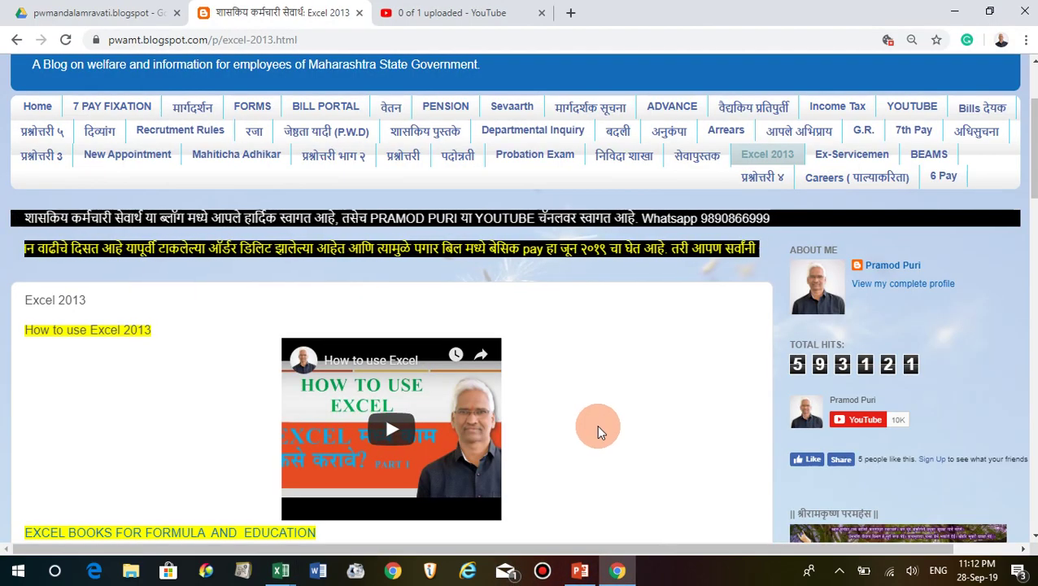